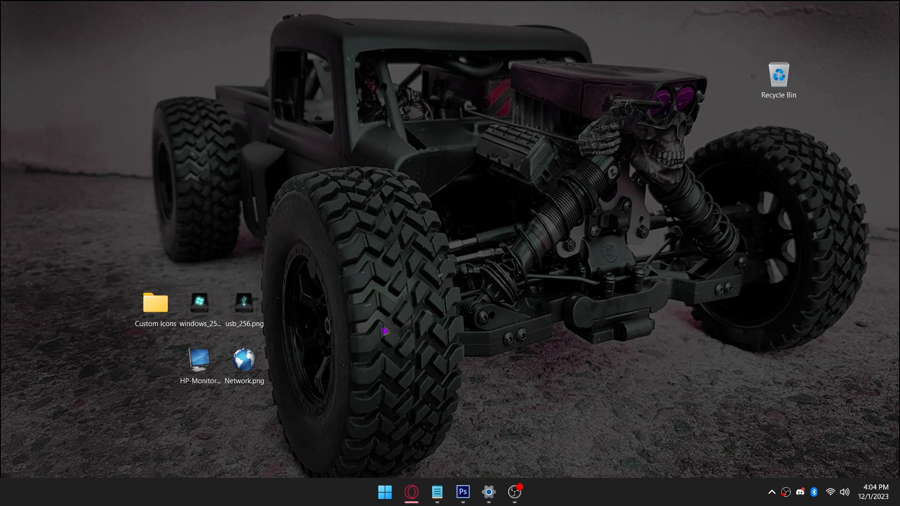
{"action": "left_click_drag", "start_coordinate": [91, 274], "coordinate": [281, 392]}
{"action": "left_click", "coordinate": [346, 429]}
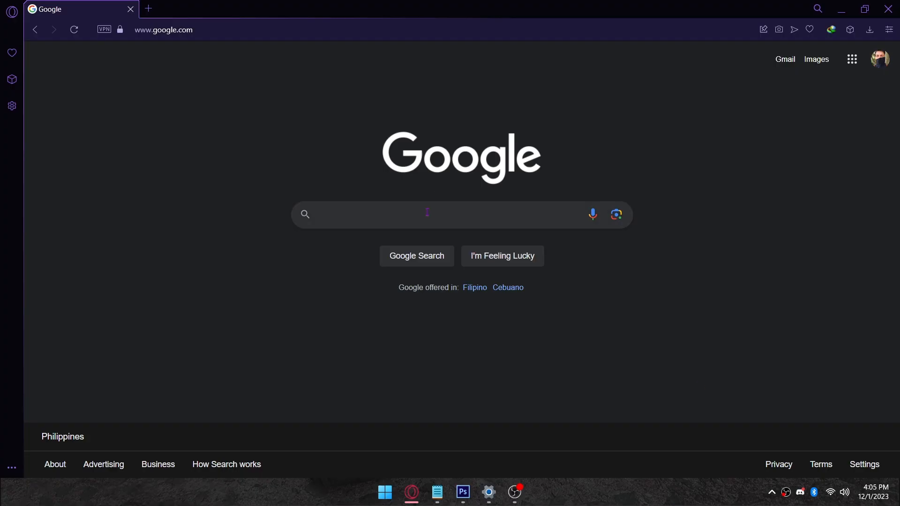
Step: Search Google for "png to ico" and open the online-convert.com PNG to ICO converter
{"action": "left_click", "coordinate": [425, 213]}
{"action": "type", "text": "png to ico"}
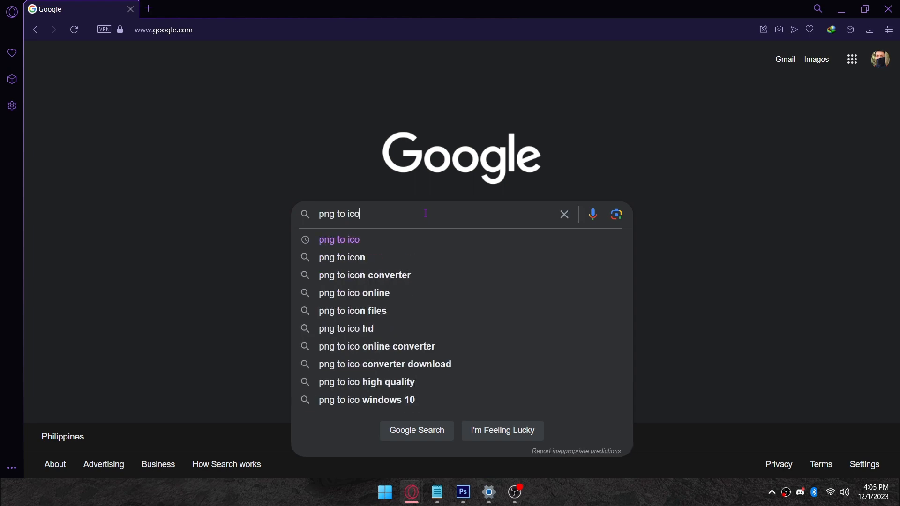
{"action": "key", "text": "Return"}
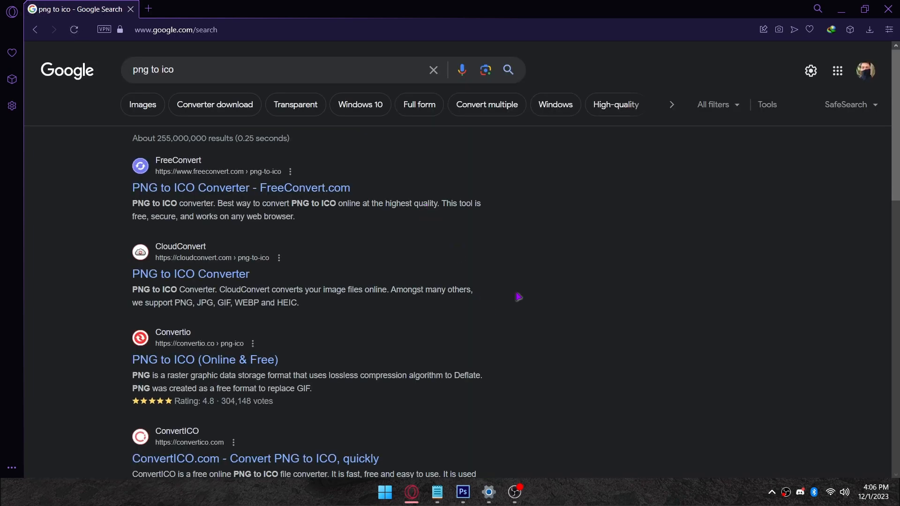
{"action": "scroll", "coordinate": [516, 297], "scroll_direction": "down", "scroll_amount": 3}
{"action": "left_click", "coordinate": [202, 370]}
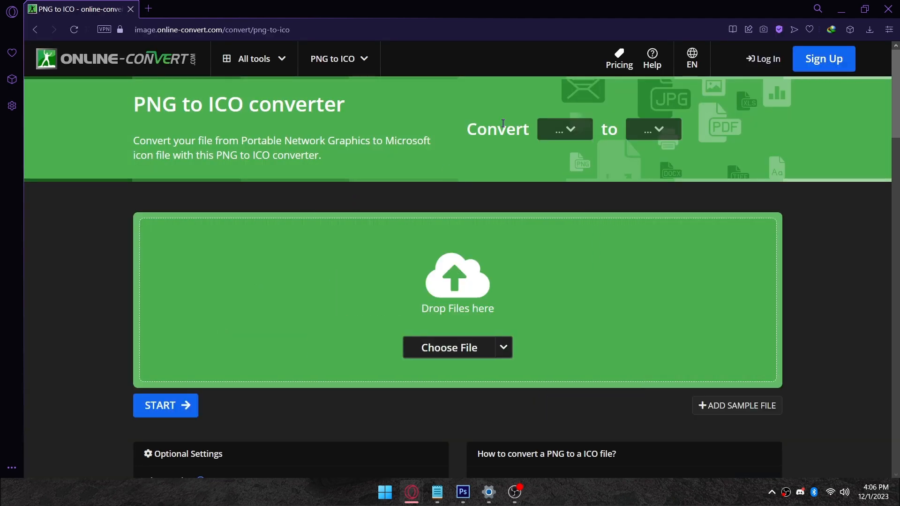
Step: Shrink the browser window to reveal the desktop files, convert windows_256.png to ICO, and download the result
{"action": "double_click", "coordinate": [457, 6]}
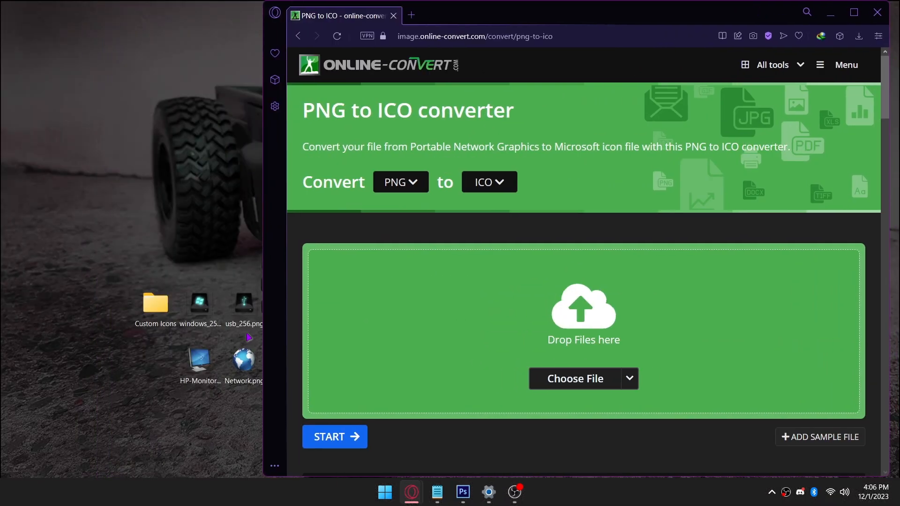
{"action": "left_click_drag", "start_coordinate": [181, 258], "coordinate": [586, 317]}
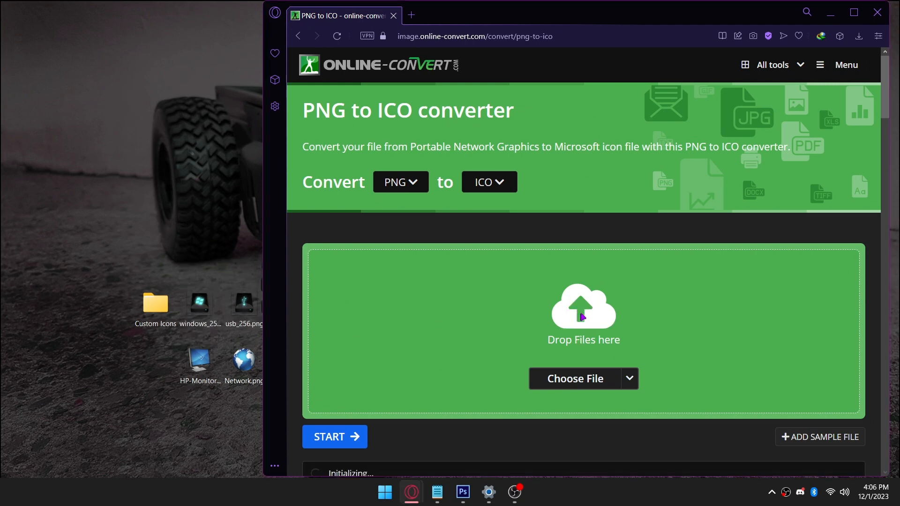
{"action": "scroll", "coordinate": [539, 365], "scroll_direction": "down", "scroll_amount": 5}
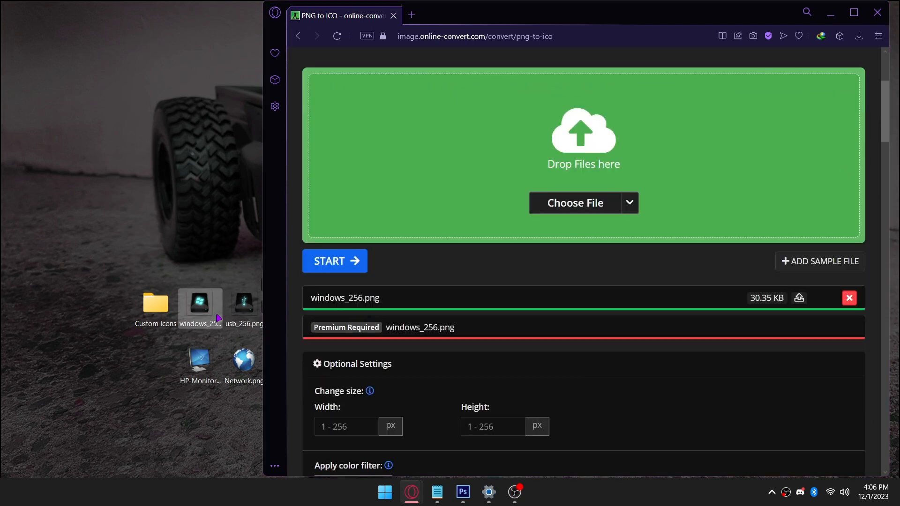
{"action": "left_click", "coordinate": [337, 145]}
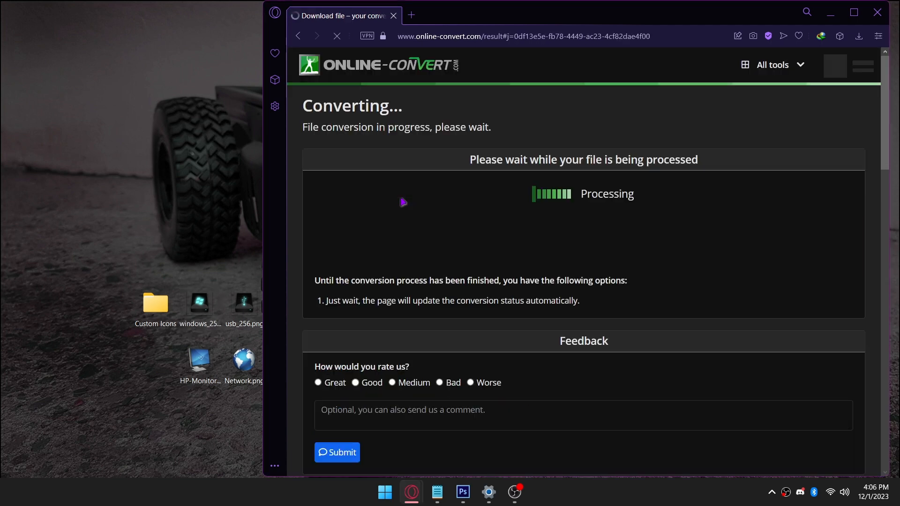
{"action": "left_click", "coordinate": [823, 199]}
{"action": "key", "text": "Return"}
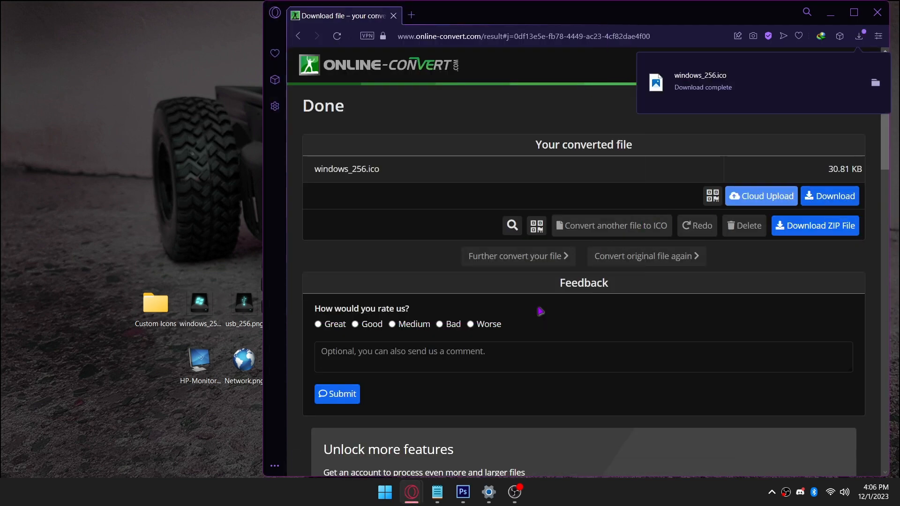
Step: Return to the PNG to ICO converter and convert usb_256.png from the desktop to an ICO file
{"action": "left_click", "coordinate": [729, 235]}
{"action": "double_click", "coordinate": [298, 36]}
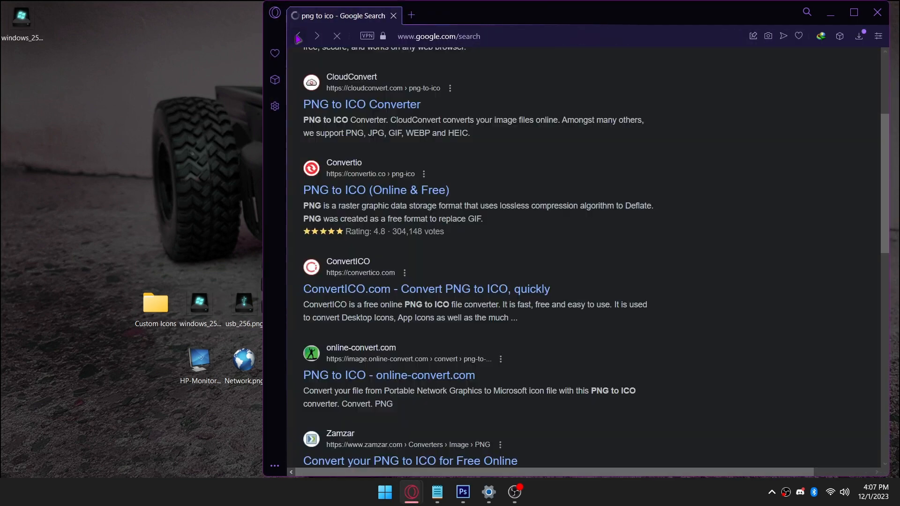
{"action": "left_click", "coordinate": [316, 36]}
{"action": "left_click_drag", "start_coordinate": [249, 320], "coordinate": [375, 207]}
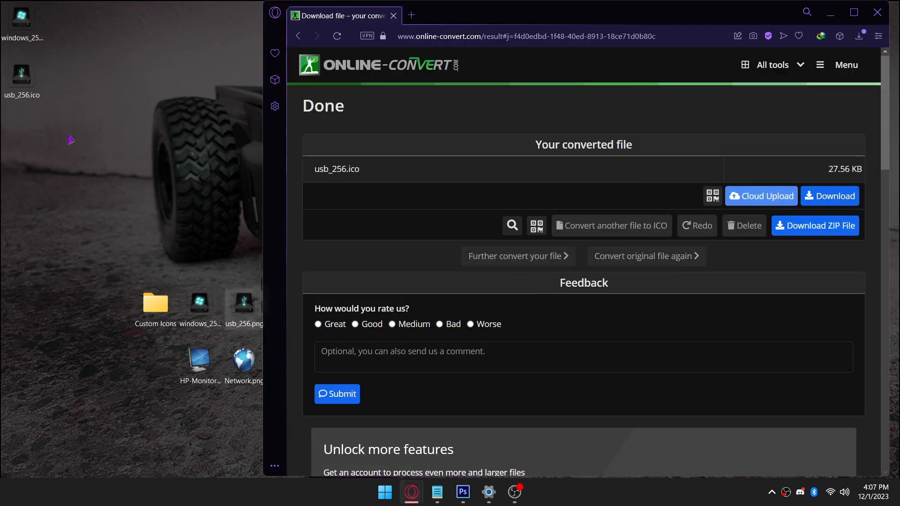
Step: Rename windows_256.ico as "drive c" and usb_256.ico as "removable disk" on the desktop
{"action": "left_click", "coordinate": [42, 40]}
{"action": "key", "text": "F2"}
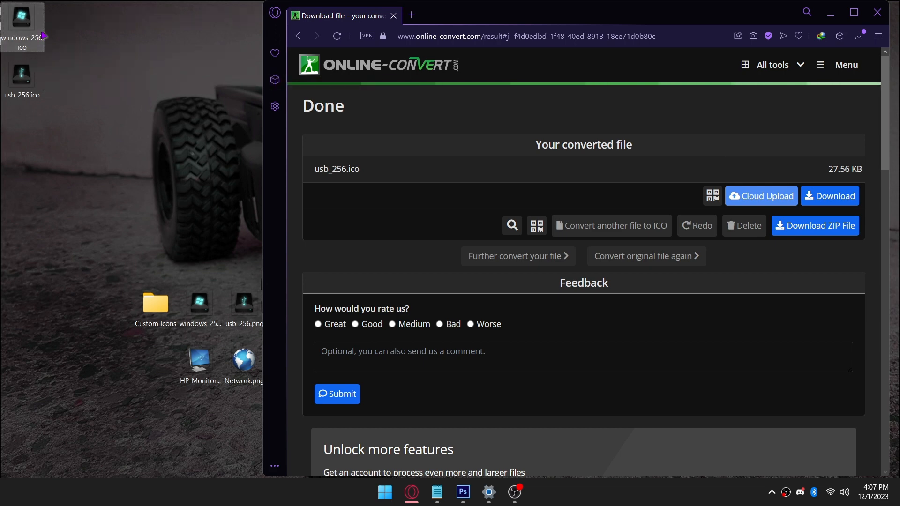
{"action": "type", "text": "drive c"}
{"action": "key", "text": "Tab"}
{"action": "type", "text": "removable disk"}
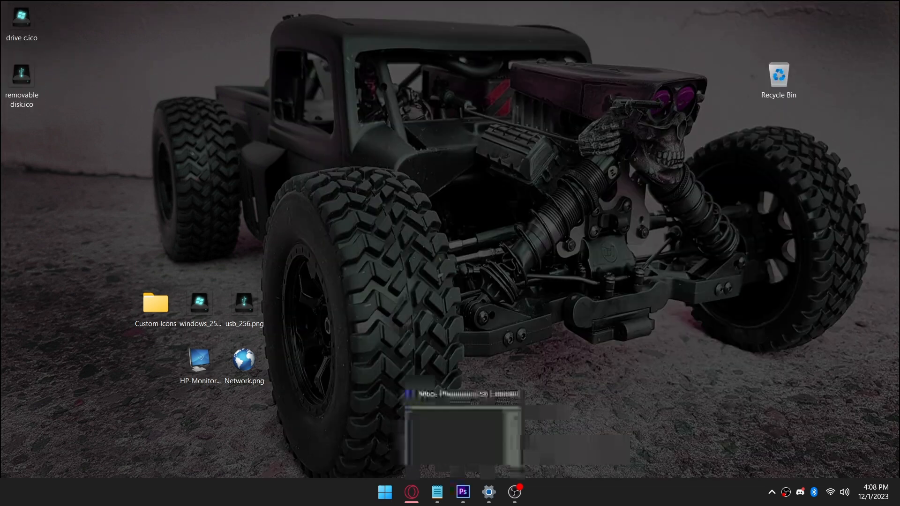
Step: Switch to Photoshop and open the HP-Monitor-Wall2-Dock-512.png image from the desktop
{"action": "left_click", "coordinate": [463, 491]}
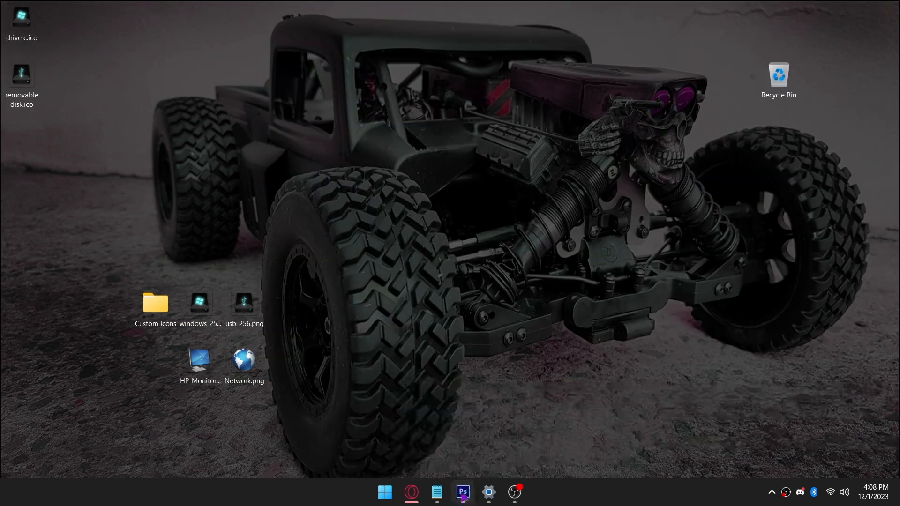
{"action": "left_click", "coordinate": [26, 6]}
{"action": "left_click", "coordinate": [36, 26]}
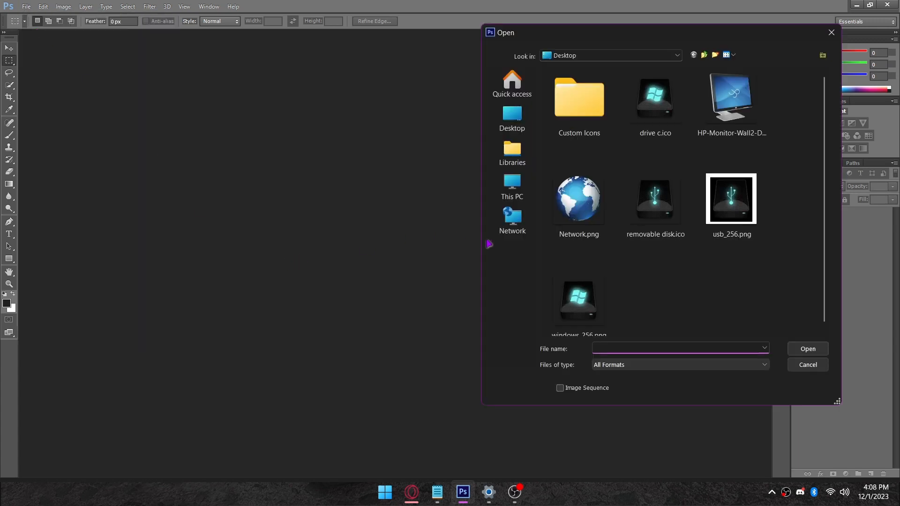
{"action": "double_click", "coordinate": [728, 114]}
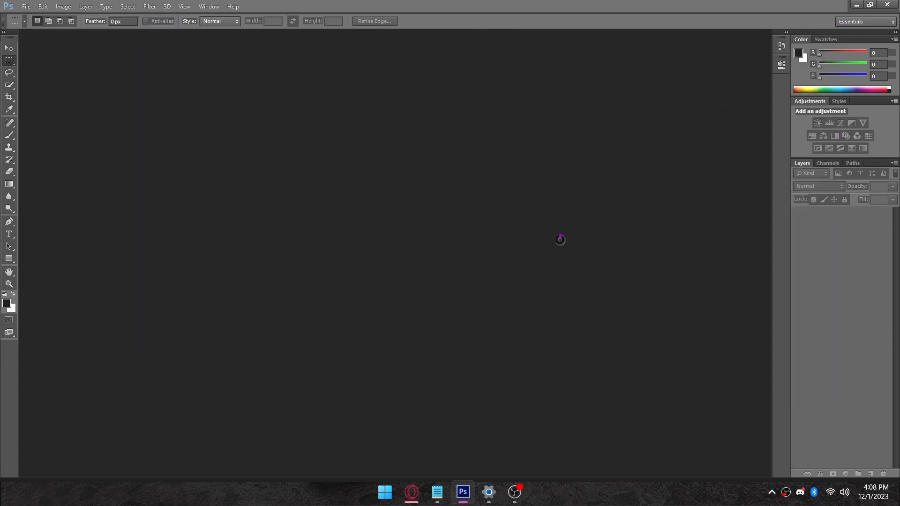
Step: Recolor the monitor image to purple with a Hue/Saturation adjustment, setting the hue to +78
{"action": "left_click", "coordinate": [66, 7]}
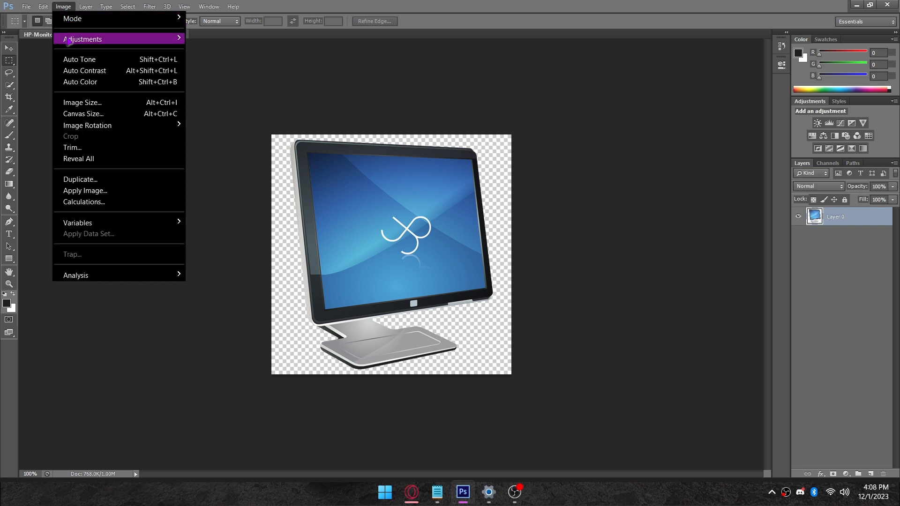
{"action": "mouse_move", "coordinate": [117, 39]}
{"action": "left_click", "coordinate": [244, 104]}
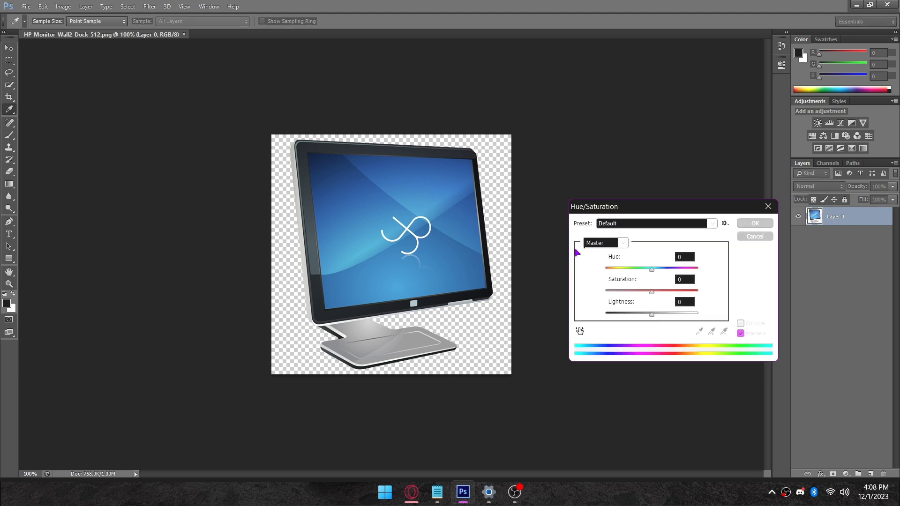
{"action": "left_click_drag", "start_coordinate": [651, 272], "coordinate": [678, 270]}
{"action": "left_click", "coordinate": [753, 224]}
{"action": "key", "text": "m"}
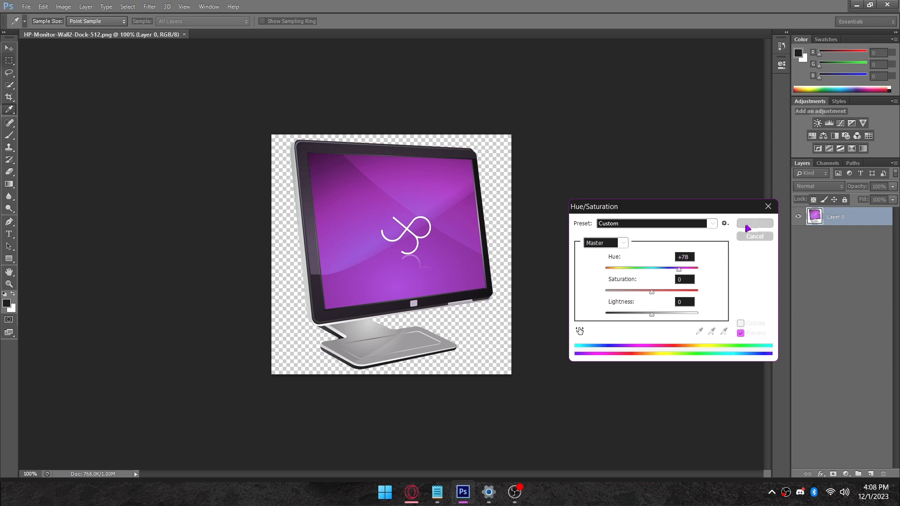
Step: Resize the monitor image to 256 by 256 pixels
{"action": "left_click", "coordinate": [63, 7]}
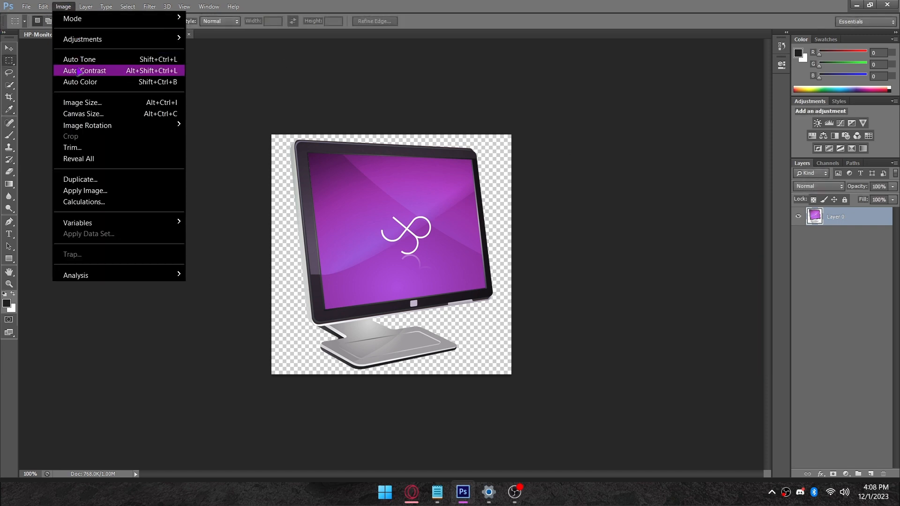
{"action": "left_click", "coordinate": [108, 109]}
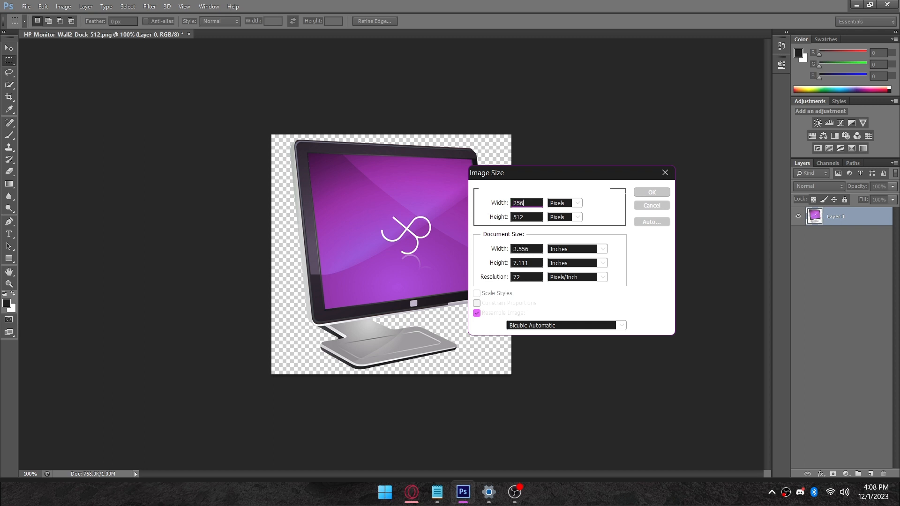
{"action": "key", "text": "Tab"}
{"action": "left_click", "coordinate": [641, 194]}
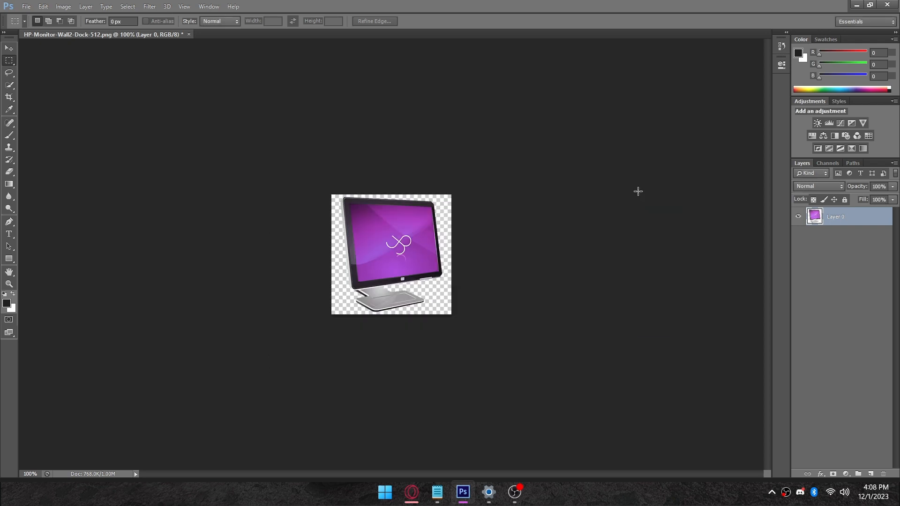
Step: Save the monitor image to the desktop as a PNG copy named "1", with smallest compression and no interlacing
{"action": "left_click", "coordinate": [26, 6]}
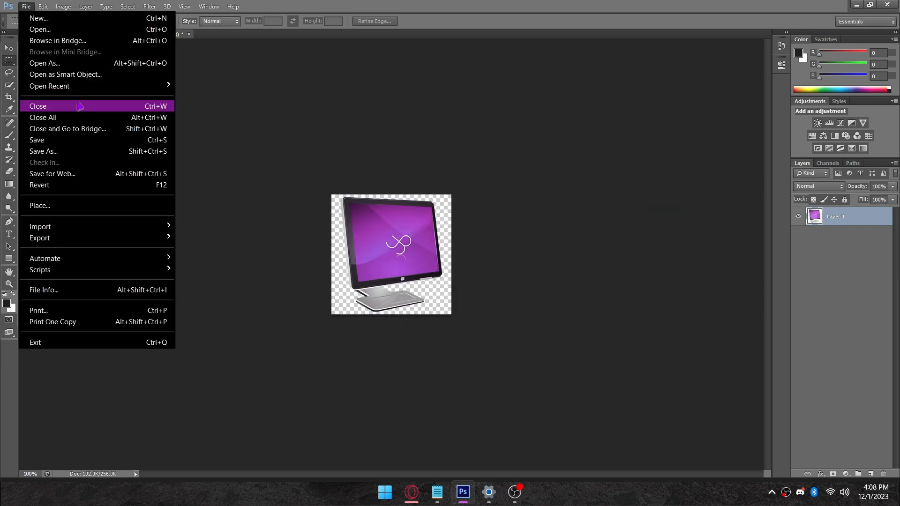
{"action": "left_click", "coordinate": [62, 143]}
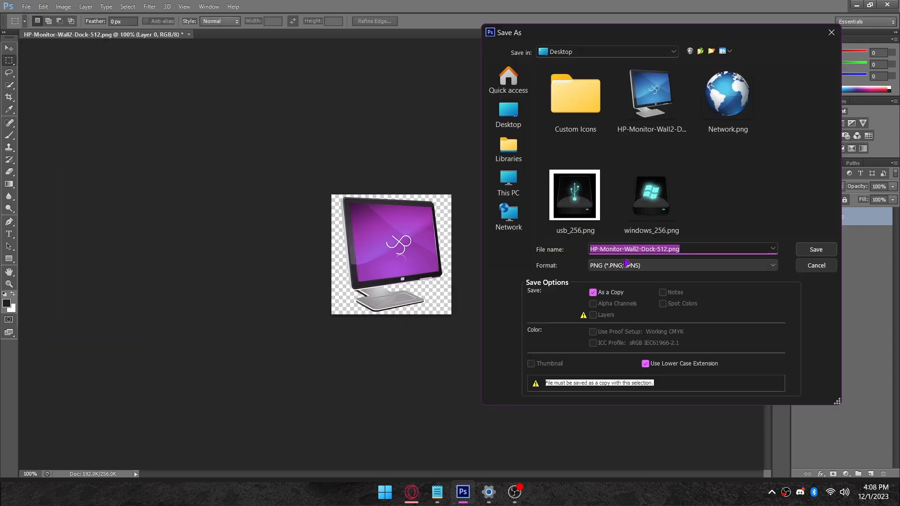
{"action": "left_click", "coordinate": [626, 262]}
{"action": "left_click", "coordinate": [626, 263]}
{"action": "triple_click", "coordinate": [694, 248]}
{"action": "type", "text": "1"}
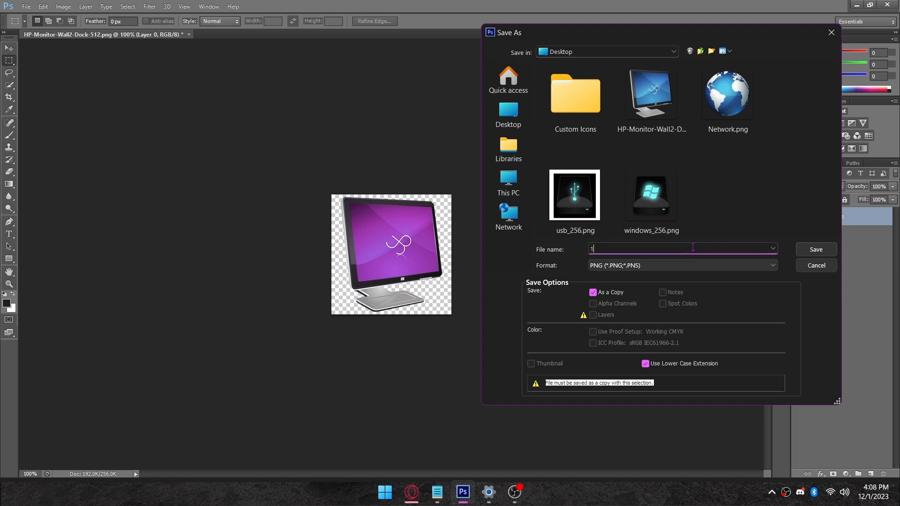
{"action": "left_click", "coordinate": [813, 253]}
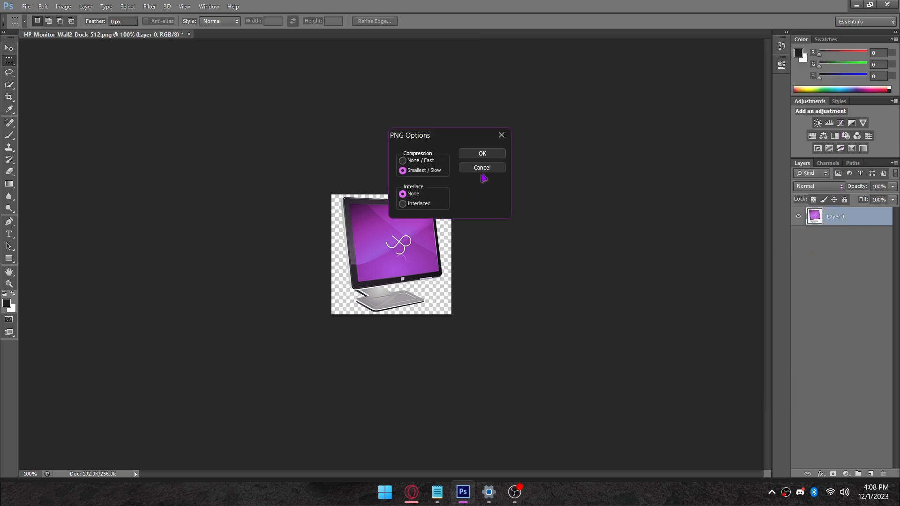
{"action": "left_click", "coordinate": [483, 161]}
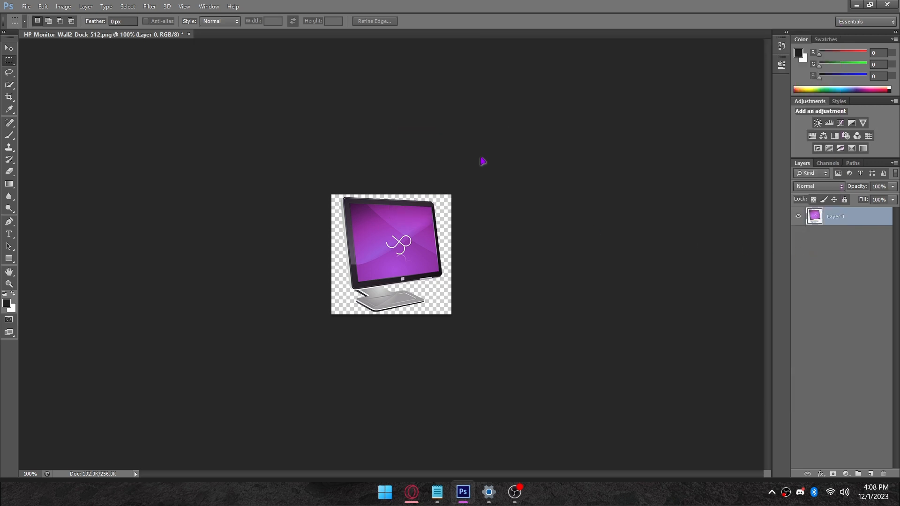
Step: Close the monitor image and open Network.png from the desktop
{"action": "left_click", "coordinate": [189, 34]}
{"action": "left_click", "coordinate": [447, 185]}
{"action": "left_click", "coordinate": [26, 6]}
{"action": "left_click", "coordinate": [27, 30]}
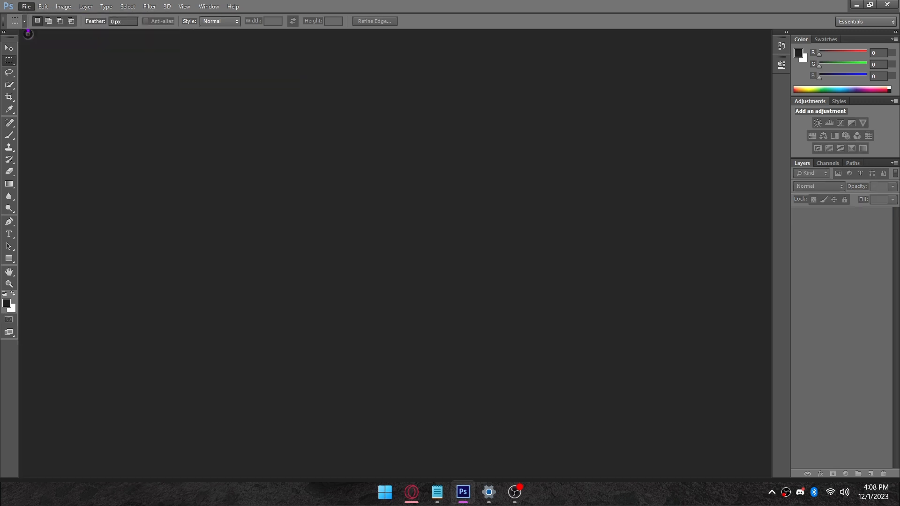
{"action": "double_click", "coordinate": [648, 207]}
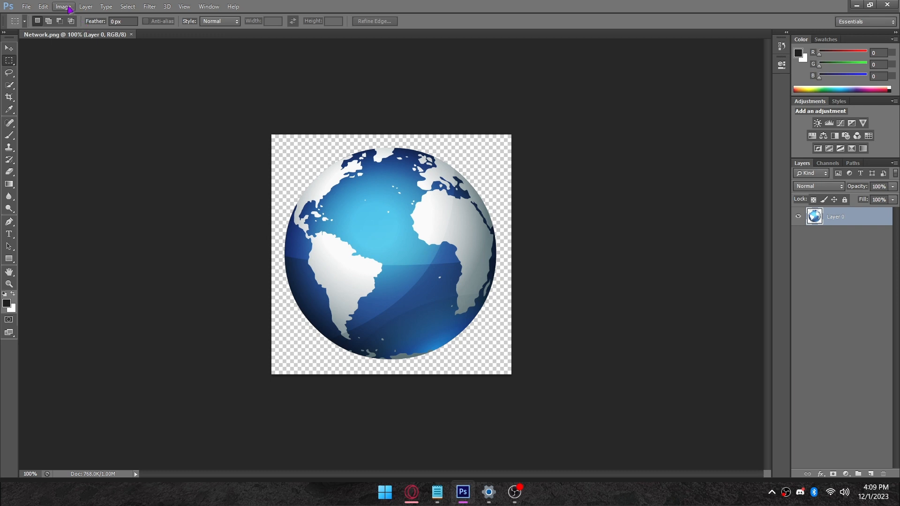
Step: Shift the hue of the globe image to purple with a Hue/Saturation adjustment
{"action": "left_click", "coordinate": [68, 7]}
{"action": "left_click_drag", "start_coordinate": [652, 271], "coordinate": [679, 272]}
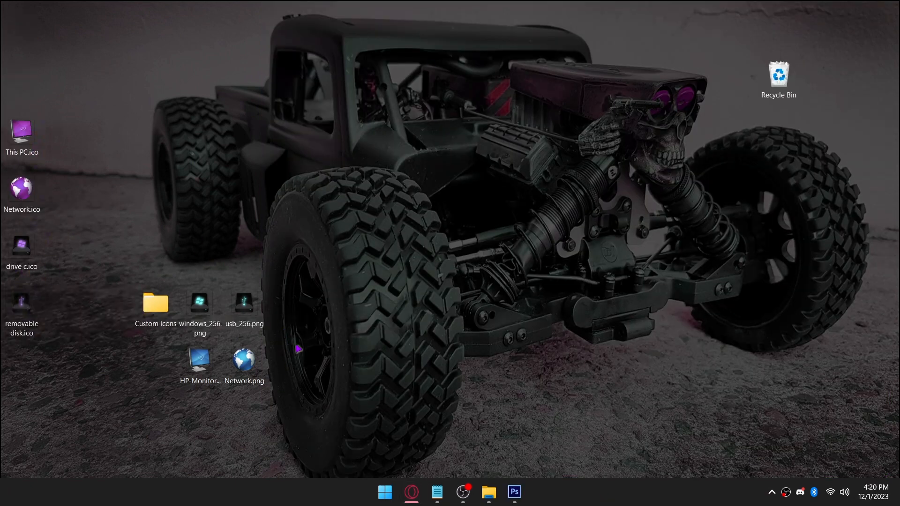
Step: Delete the four source PNG images from the desktop and move the four ICO files into the Custom Icons folder
{"action": "left_click_drag", "start_coordinate": [307, 287], "coordinate": [204, 401]}
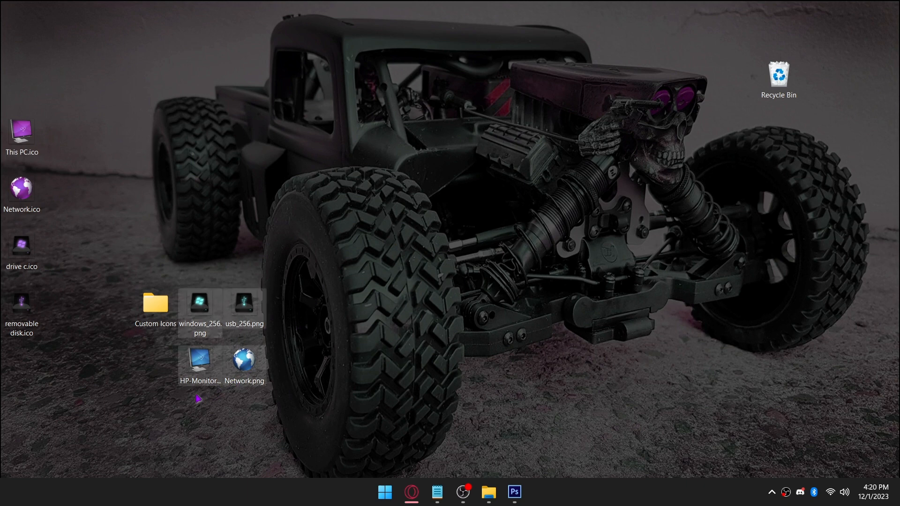
{"action": "key", "text": "Delete"}
{"action": "left_click_drag", "start_coordinate": [78, 112], "coordinate": [153, 310]}
{"action": "double_click", "coordinate": [153, 310]}
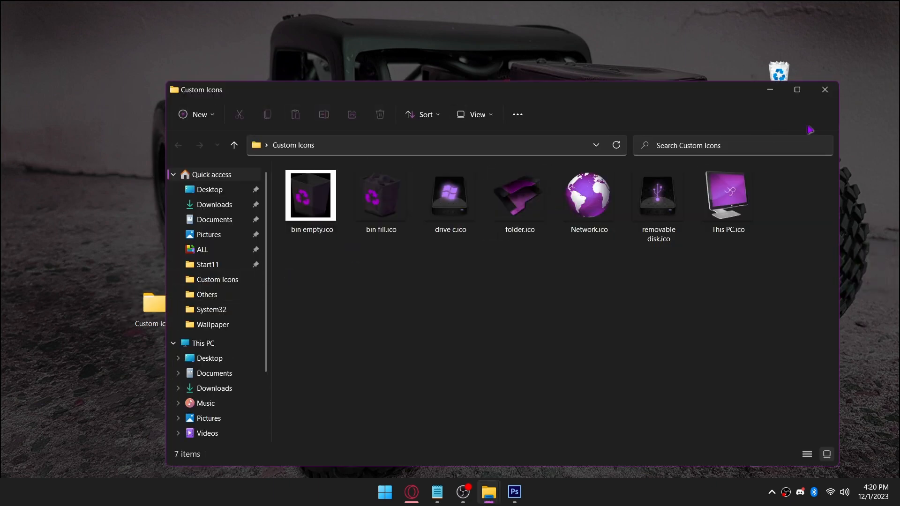
{"action": "left_click", "coordinate": [825, 90]}
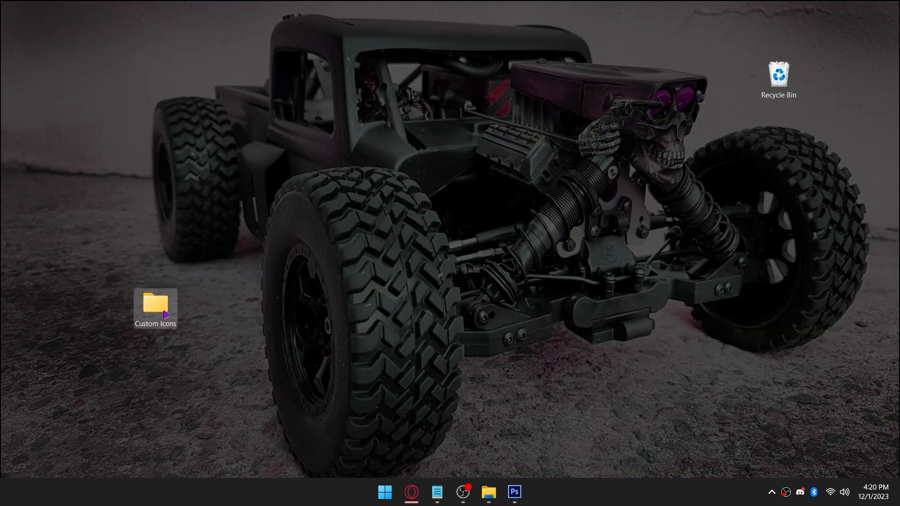
Step: Open This PC to show the folders and drives
{"action": "key", "text": "super"}
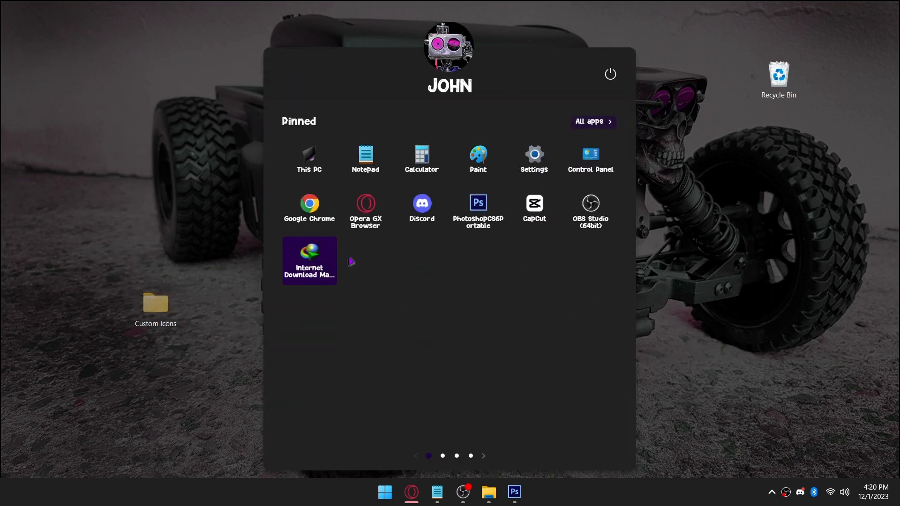
{"action": "left_click", "coordinate": [315, 163]}
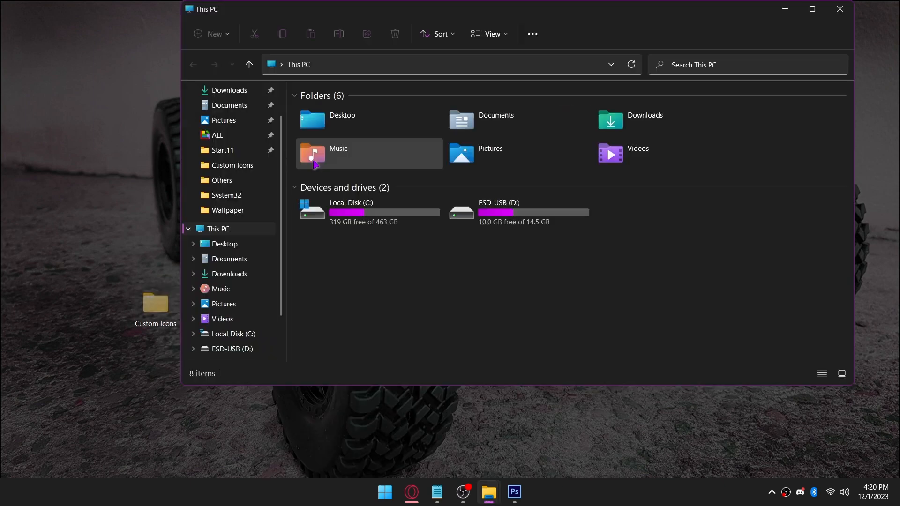
Step: Paste the Custom Icons folder into C:\Program Files
{"action": "double_click", "coordinate": [363, 227]}
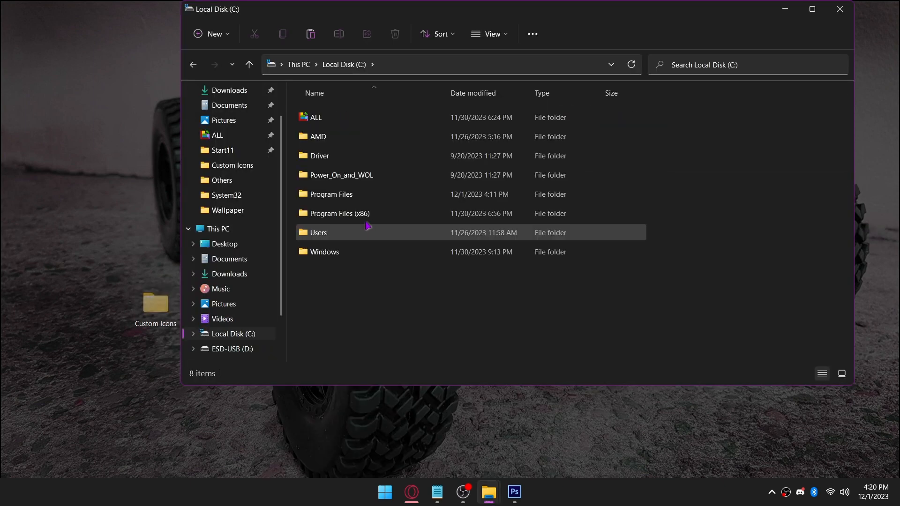
{"action": "double_click", "coordinate": [343, 199]}
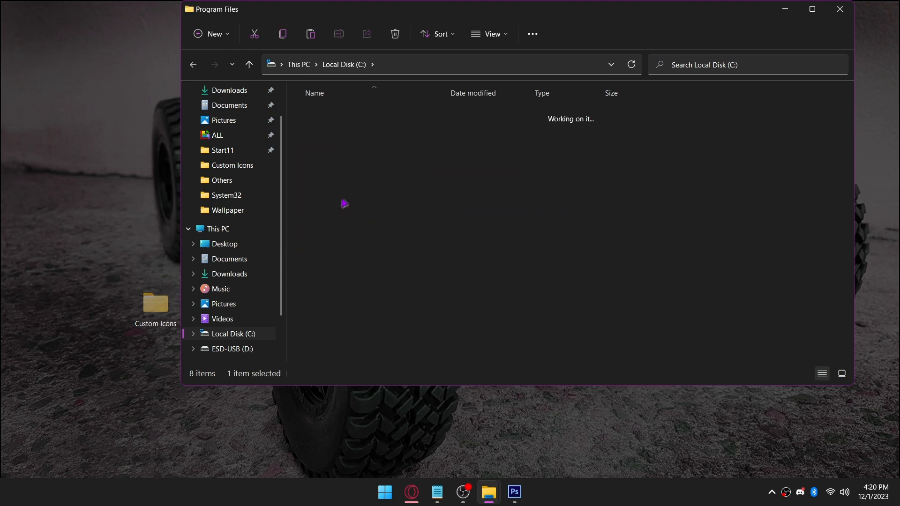
{"action": "right_click", "coordinate": [685, 183]}
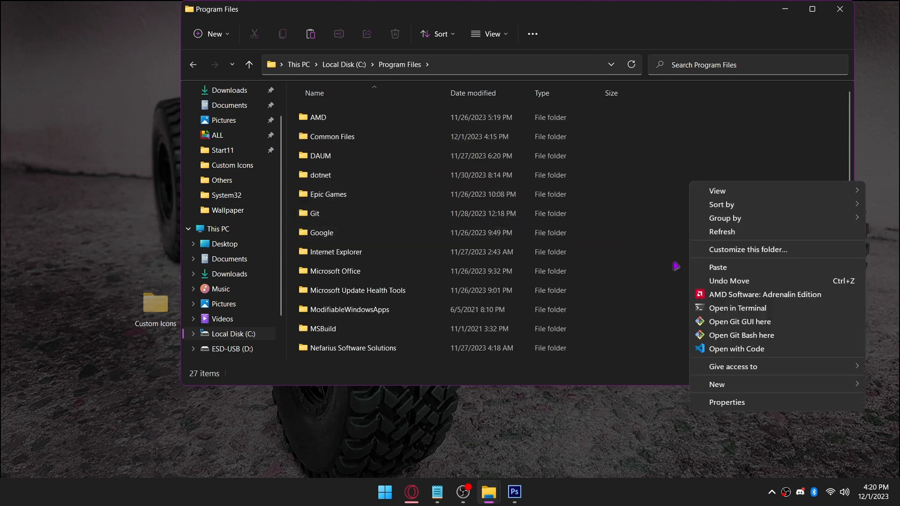
{"action": "left_click", "coordinate": [710, 274]}
{"action": "left_click", "coordinate": [415, 196]}
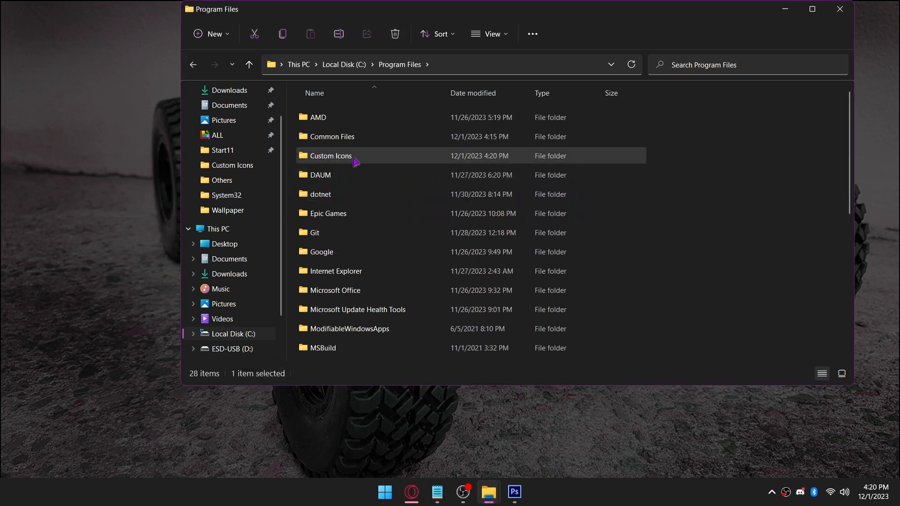
Step: Copy the path of the Custom Icons folder in Program Files and minimize the window
{"action": "double_click", "coordinate": [355, 159]}
{"action": "left_click", "coordinate": [498, 72]}
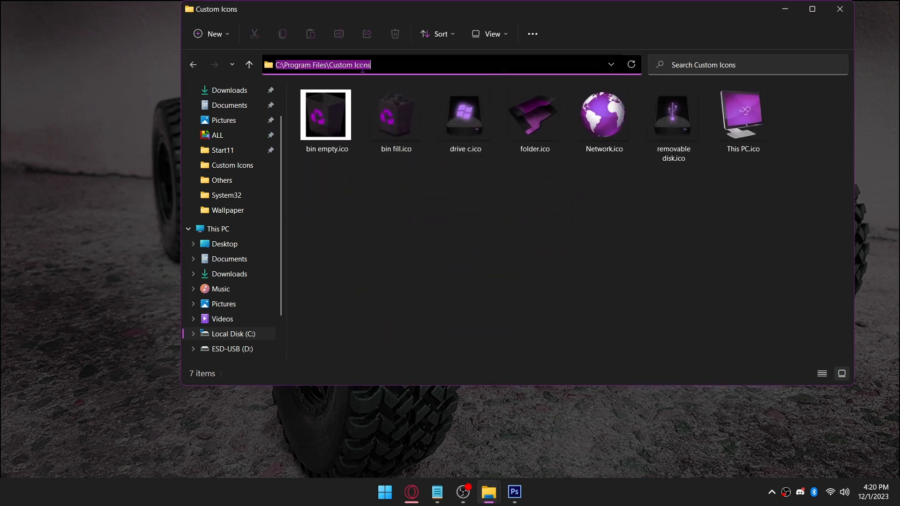
{"action": "right_click", "coordinate": [348, 65]}
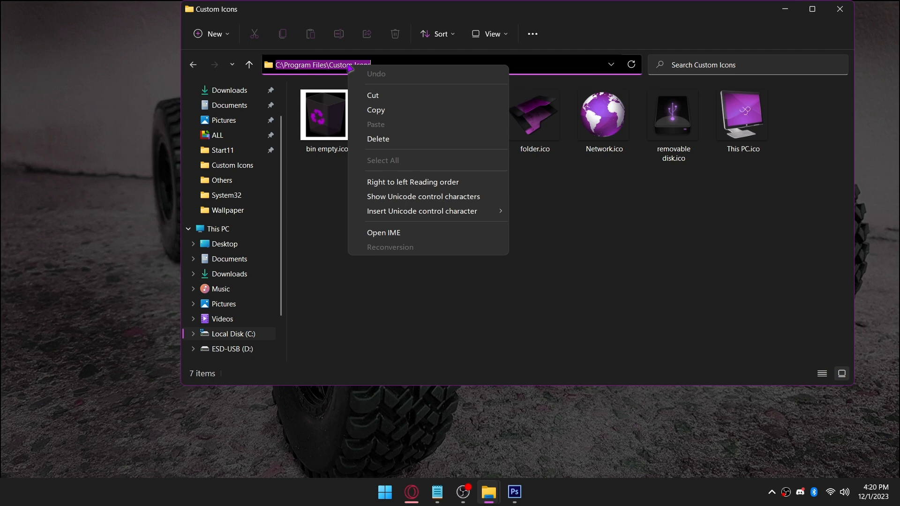
{"action": "left_click", "coordinate": [389, 108]}
{"action": "left_click", "coordinate": [499, 241]}
{"action": "left_click", "coordinate": [785, 9]}
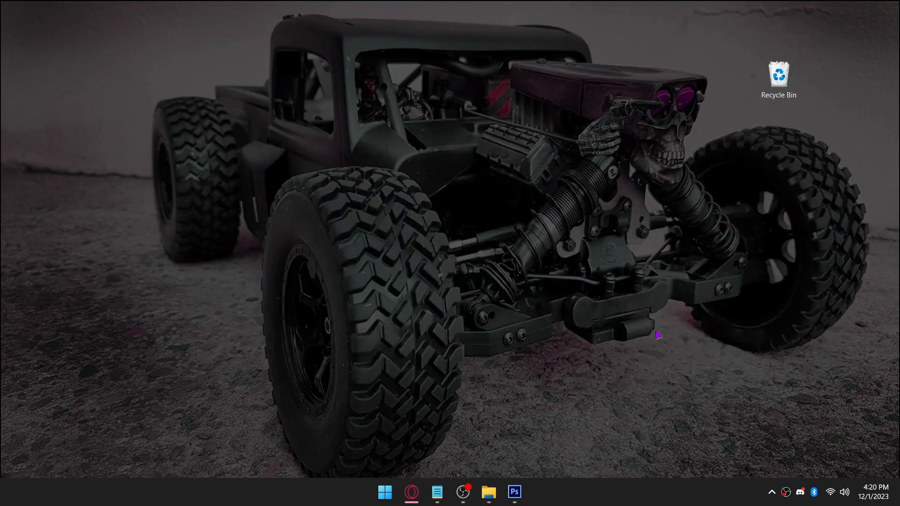
Step: Open the Desktop Icon Settings from the Themes page of the Personalization settings and reposition the dialog with Settings minimized
{"action": "key", "text": "super"}
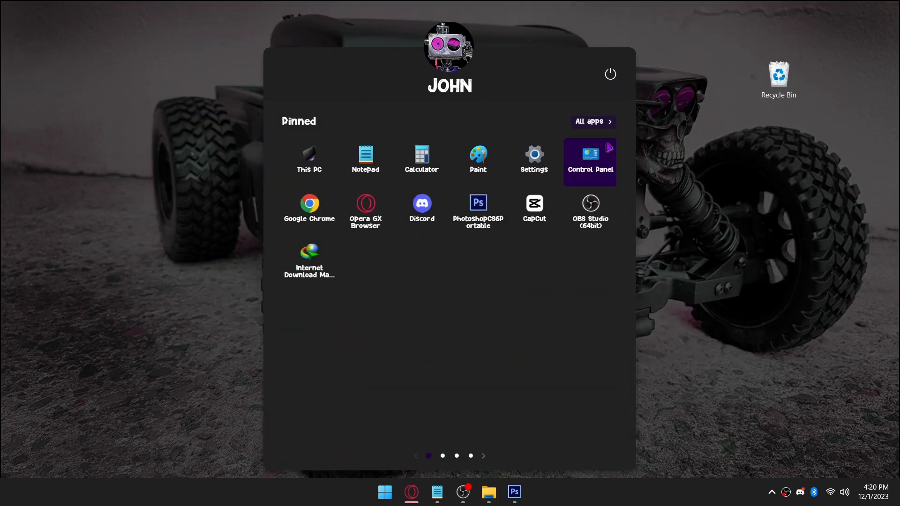
{"action": "left_click", "coordinate": [533, 166]}
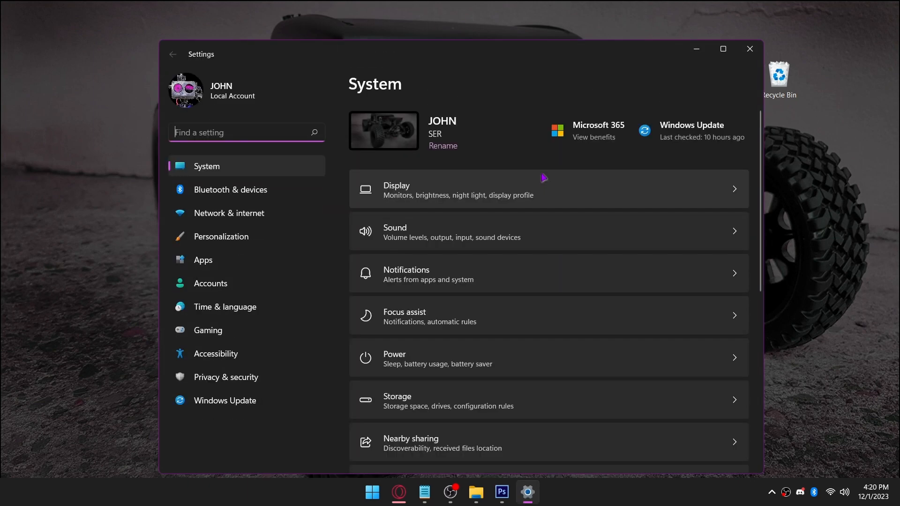
{"action": "left_click", "coordinate": [239, 238]}
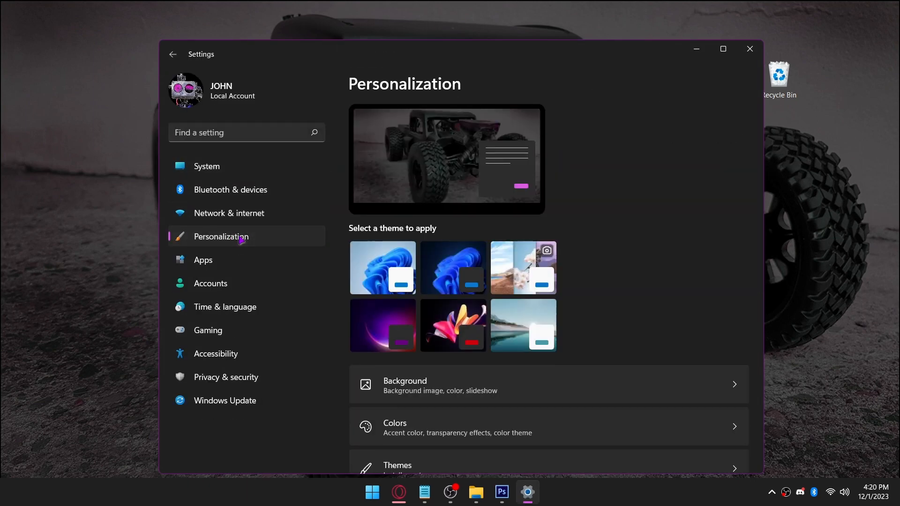
{"action": "scroll", "coordinate": [606, 337], "scroll_direction": "down", "scroll_amount": 2}
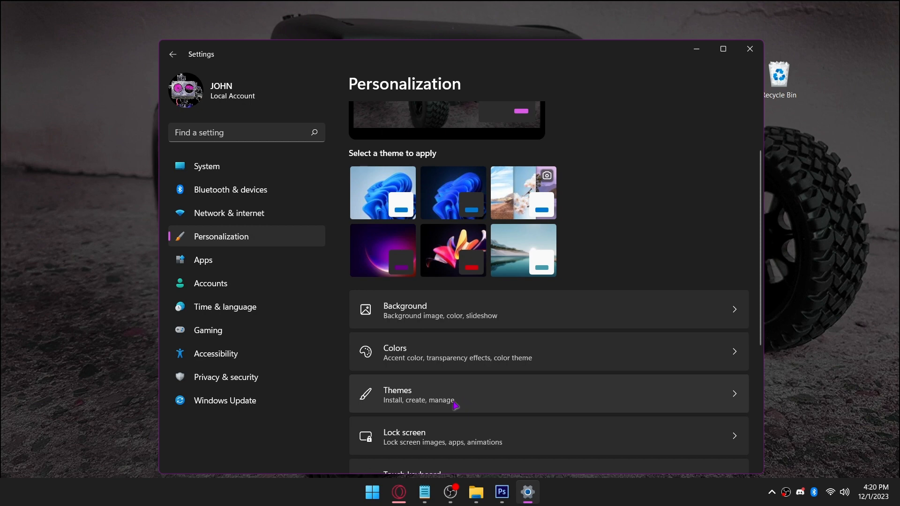
{"action": "left_click", "coordinate": [472, 402]}
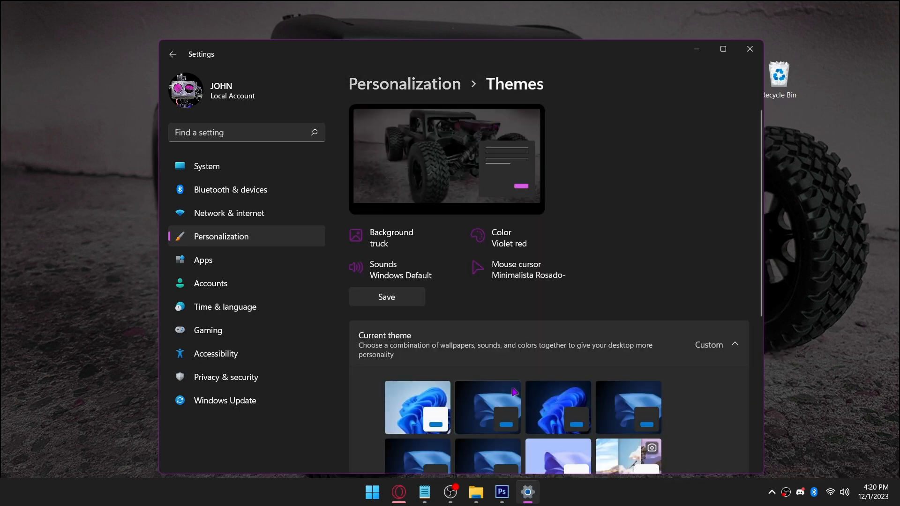
{"action": "scroll", "coordinate": [514, 391], "scroll_direction": "down", "scroll_amount": 2}
{"action": "scroll", "coordinate": [514, 391], "scroll_direction": "down", "scroll_amount": 4}
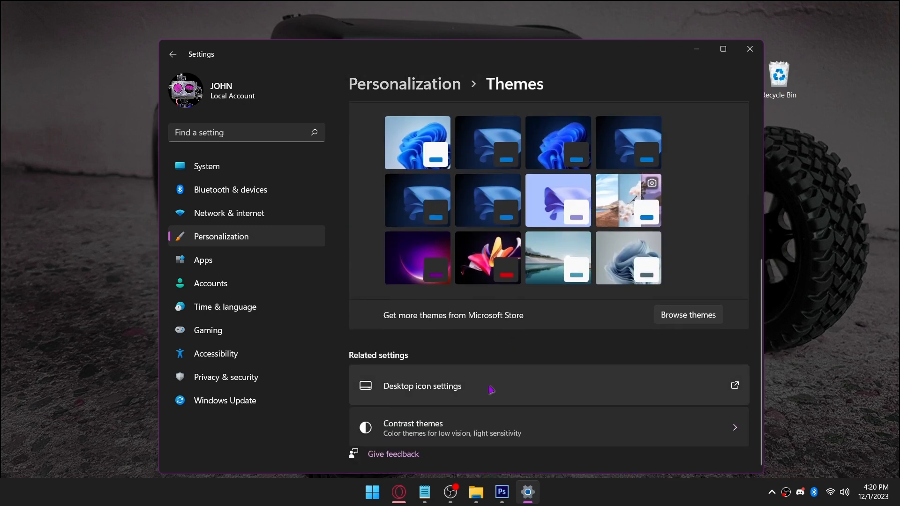
{"action": "left_click", "coordinate": [493, 388]}
{"action": "left_click", "coordinate": [696, 49]}
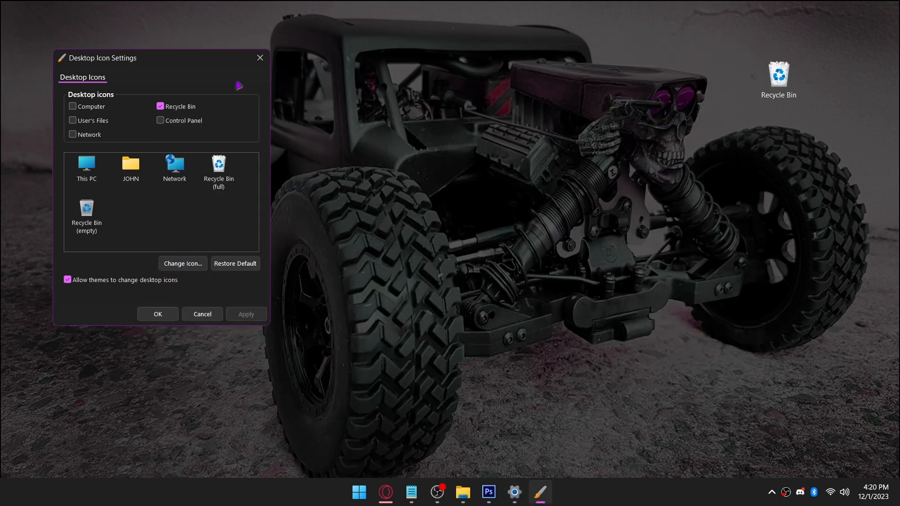
{"action": "left_click_drag", "start_coordinate": [136, 60], "coordinate": [144, 118]}
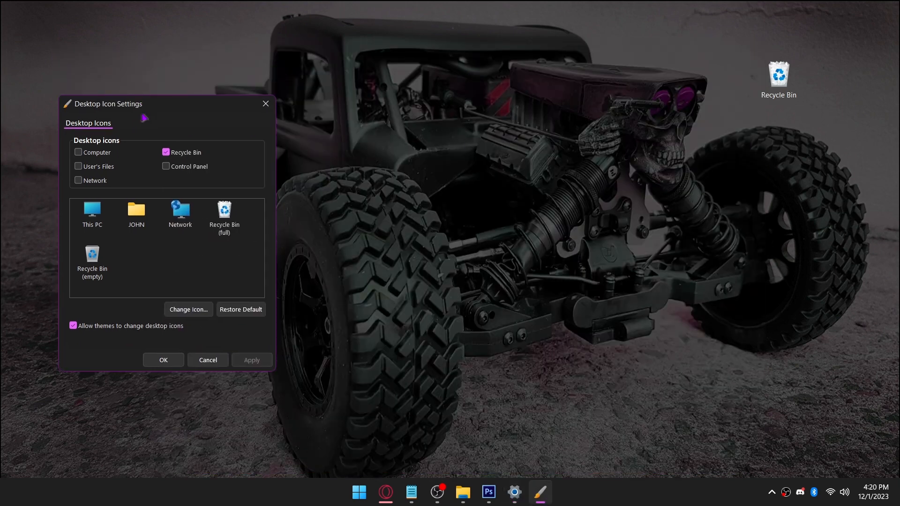
Step: Change the This PC icon to This PC.ico from C:\Program Files\Custom Icons
{"action": "left_click", "coordinate": [93, 216]}
{"action": "left_click", "coordinate": [190, 309]}
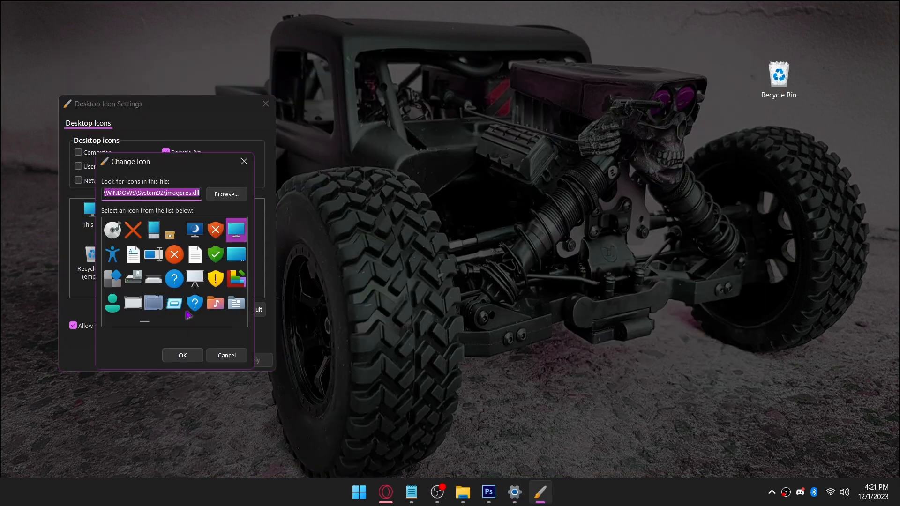
{"action": "left_click", "coordinate": [227, 195]}
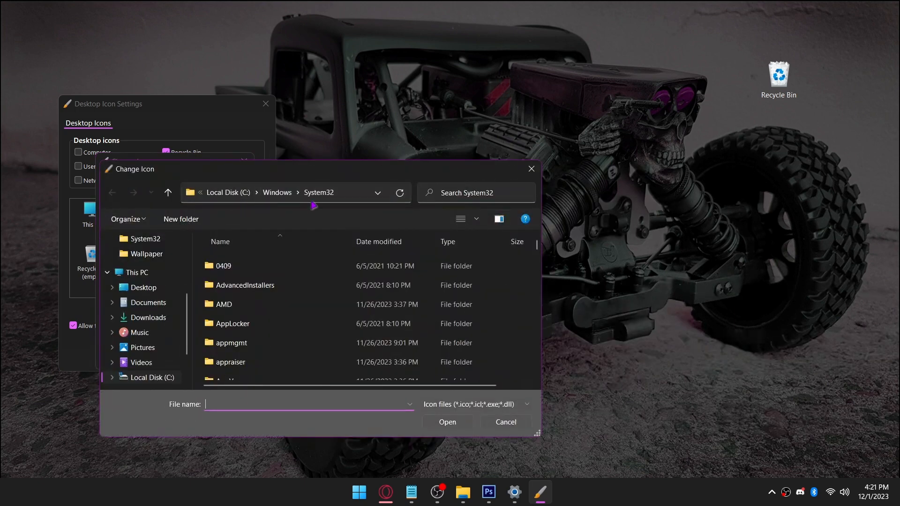
{"action": "left_click", "coordinate": [358, 197]}
{"action": "key", "text": "ctrl+v"}
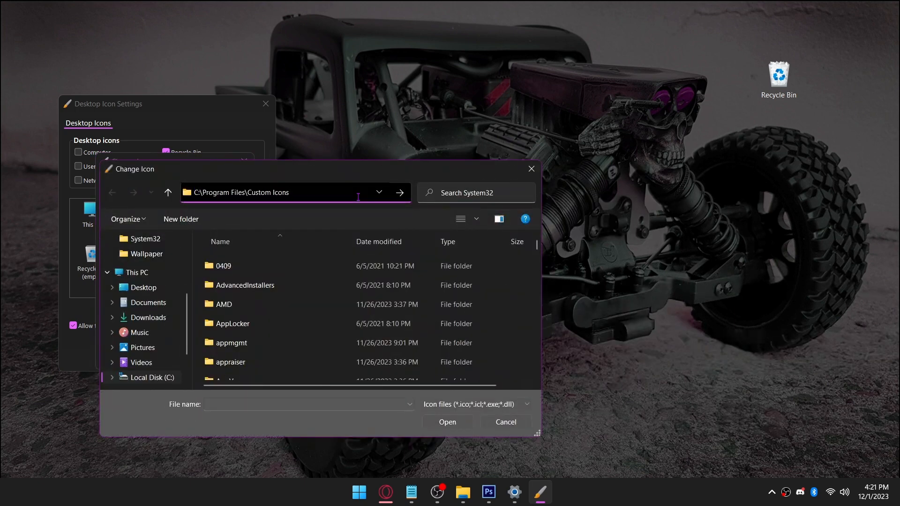
{"action": "left_click", "coordinate": [400, 194]}
{"action": "left_click_drag", "start_coordinate": [328, 168], "coordinate": [529, 120]}
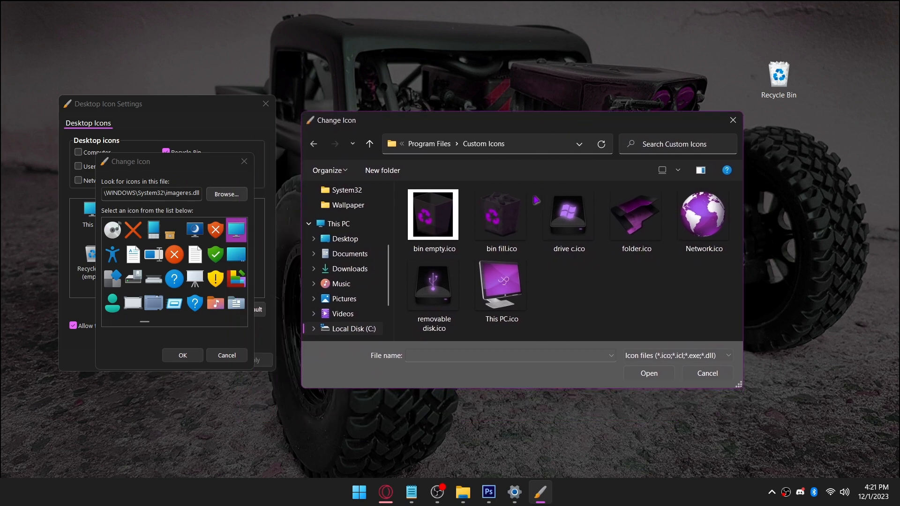
{"action": "left_click", "coordinate": [510, 288]}
{"action": "left_click", "coordinate": [649, 373]}
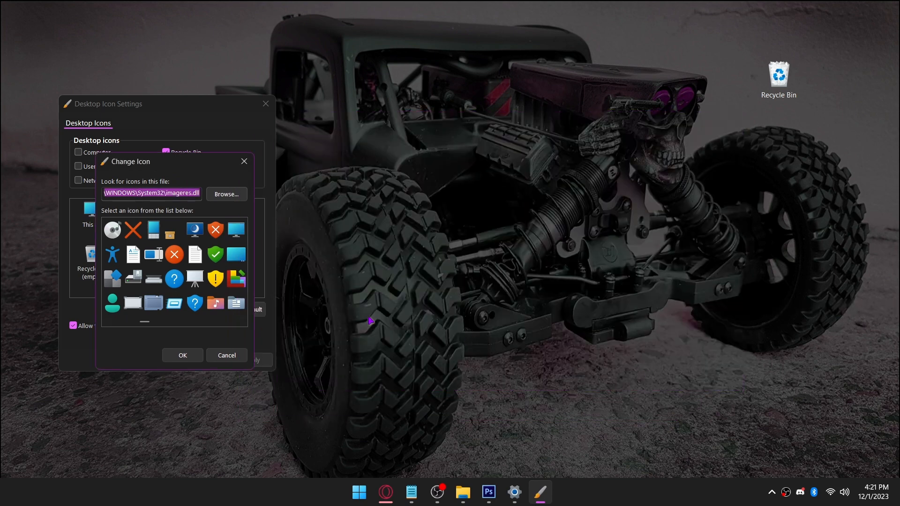
{"action": "left_click", "coordinate": [181, 355]}
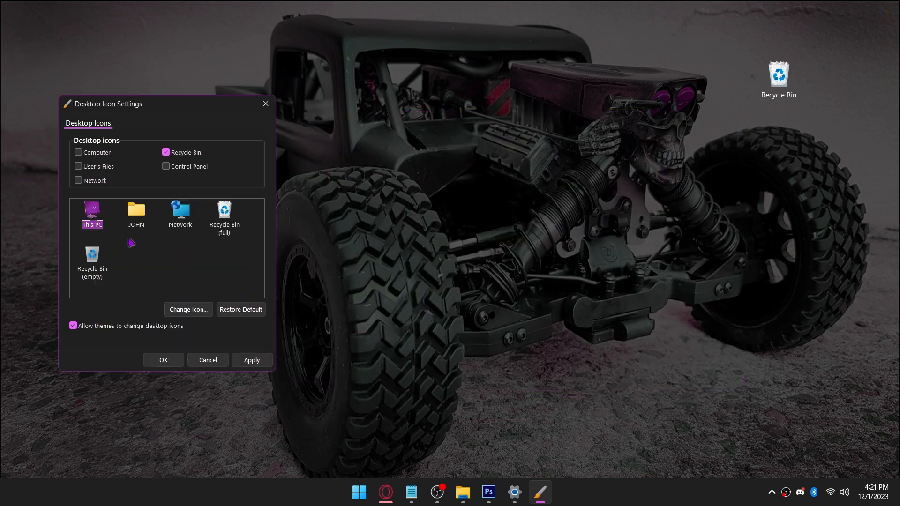
{"action": "left_click", "coordinate": [120, 229]}
Step: Assign the matching custom icons to the user folder, Network and both Recycle Bin states, and show Computer, User's Files and Network on the desktop
{"action": "left_click", "coordinate": [136, 213]}
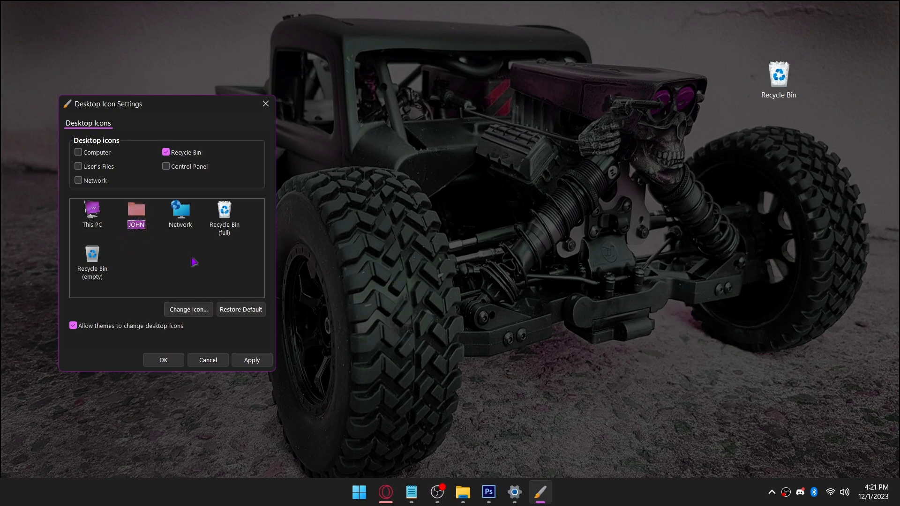
{"action": "left_click", "coordinate": [190, 310]}
{"action": "left_click", "coordinate": [223, 192]}
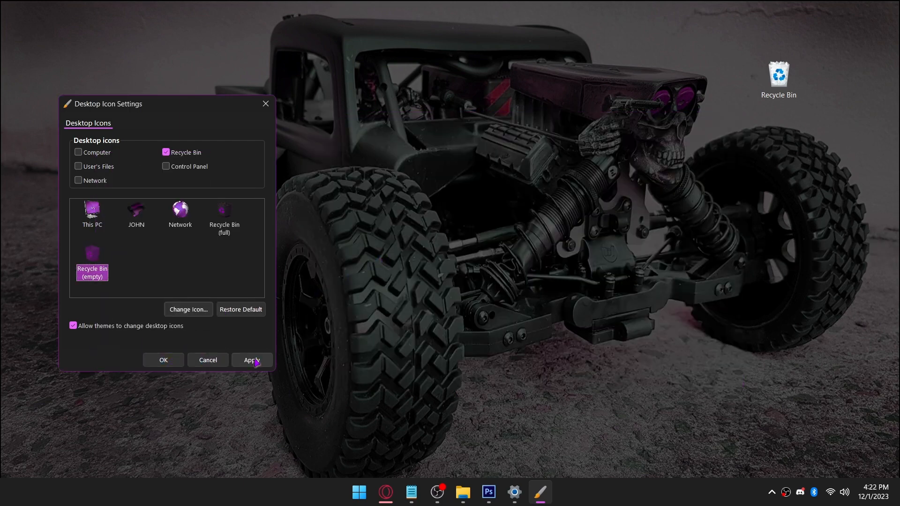
{"action": "left_click", "coordinate": [80, 153]}
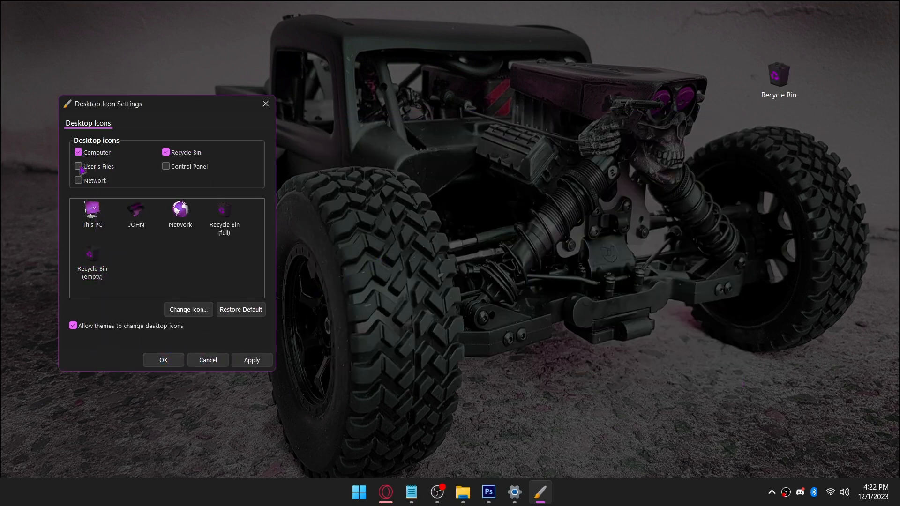
{"action": "left_click", "coordinate": [163, 360]}
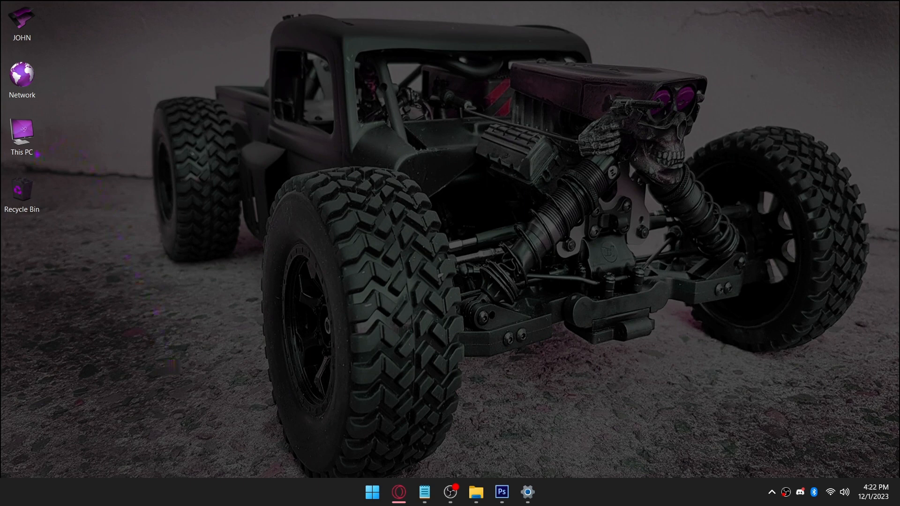
Step: Pin This PC to Start and move it to the first position among the pinned items
{"action": "right_click", "coordinate": [37, 153]}
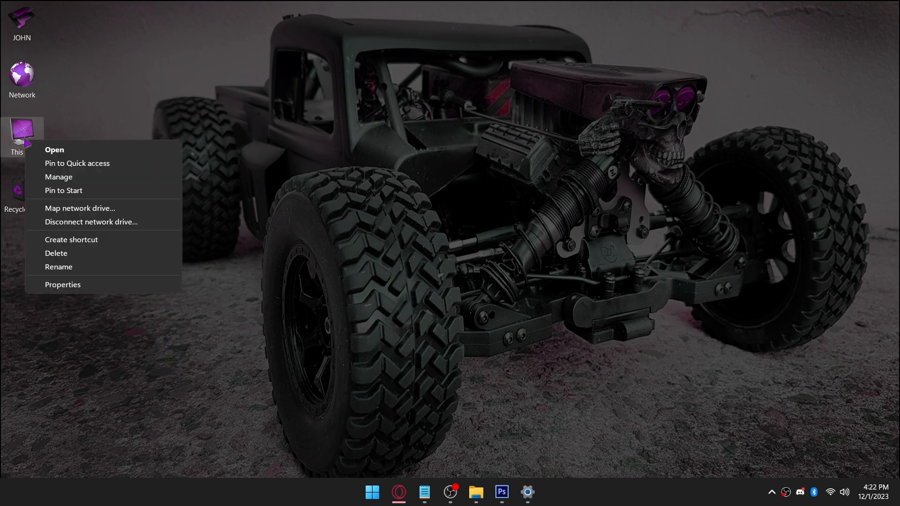
{"action": "left_click", "coordinate": [56, 191]}
{"action": "key", "text": "super"}
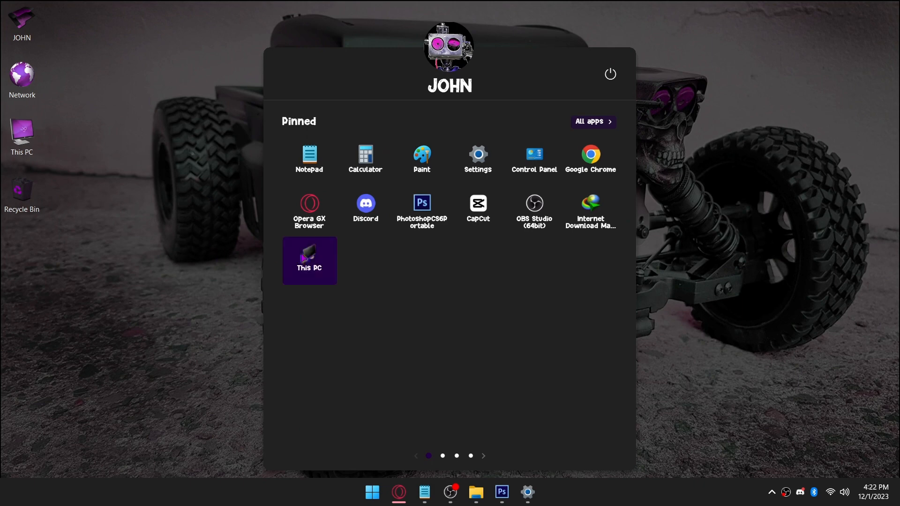
{"action": "left_click_drag", "start_coordinate": [307, 264], "coordinate": [307, 169]}
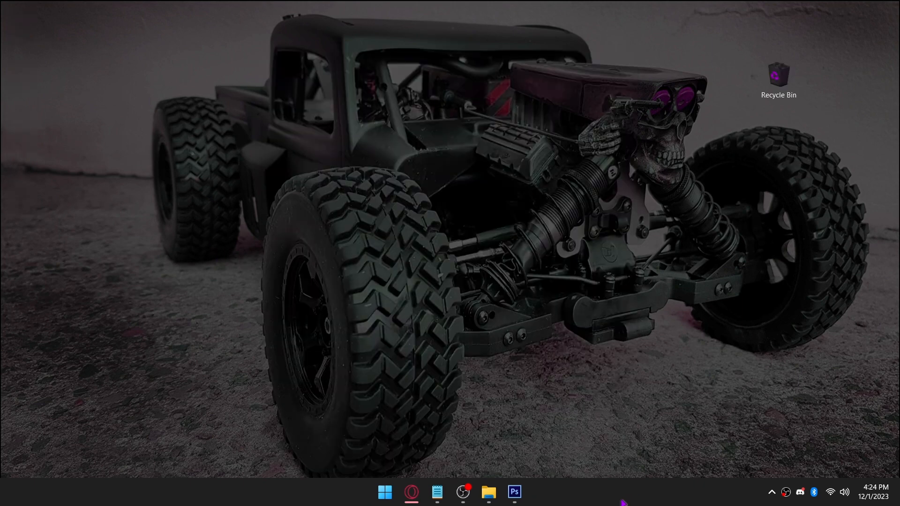
Step: Search for regedit and open the Registry Editor
{"action": "key", "text": "super"}
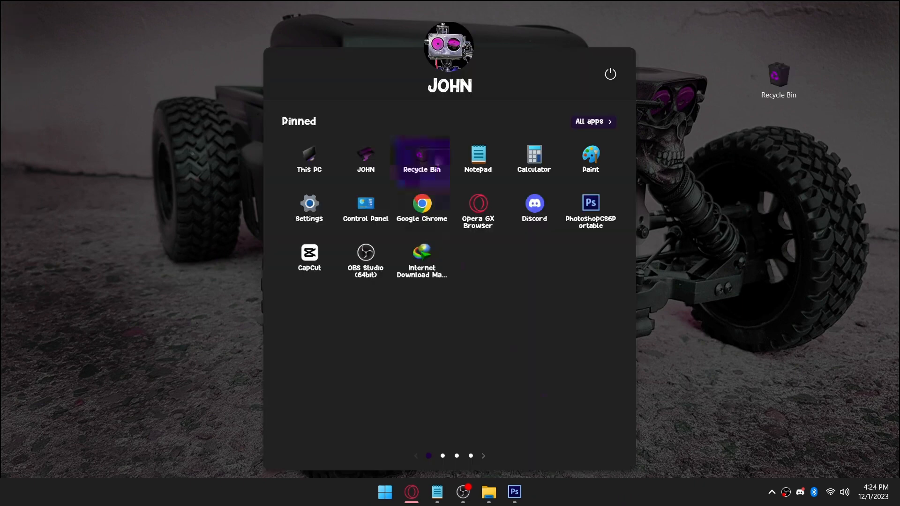
{"action": "type", "text": "regedit"}
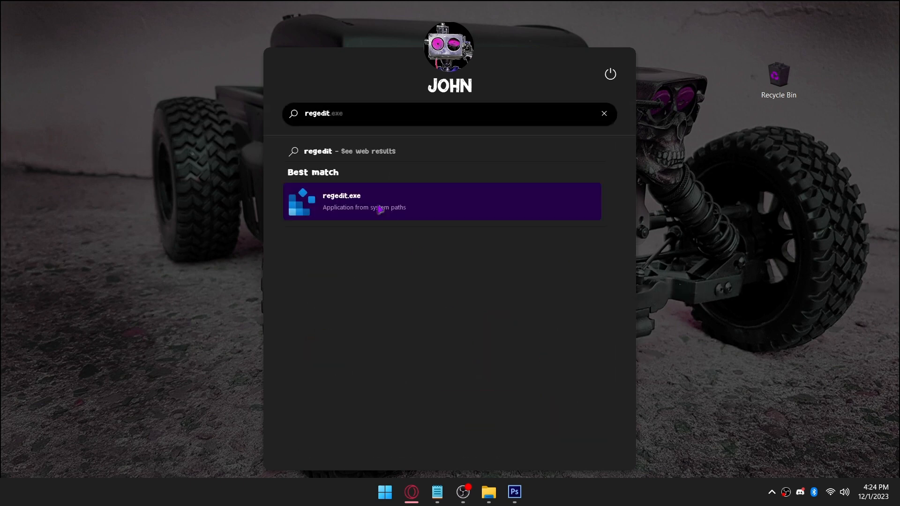
{"action": "left_click", "coordinate": [379, 209]}
Step: Switch to Notepad, copy the full DriveIcons registry path and minimize the note
{"action": "left_click", "coordinate": [424, 491]}
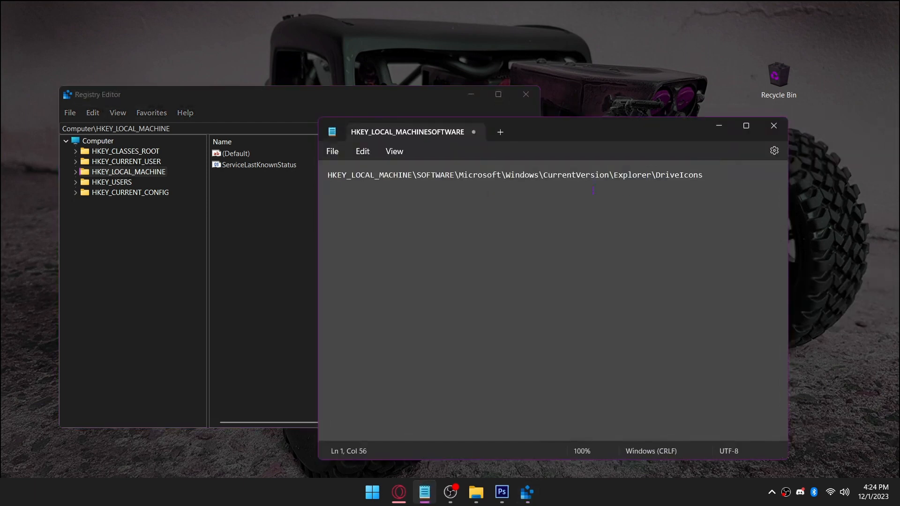
{"action": "left_click_drag", "start_coordinate": [711, 176], "coordinate": [327, 170]}
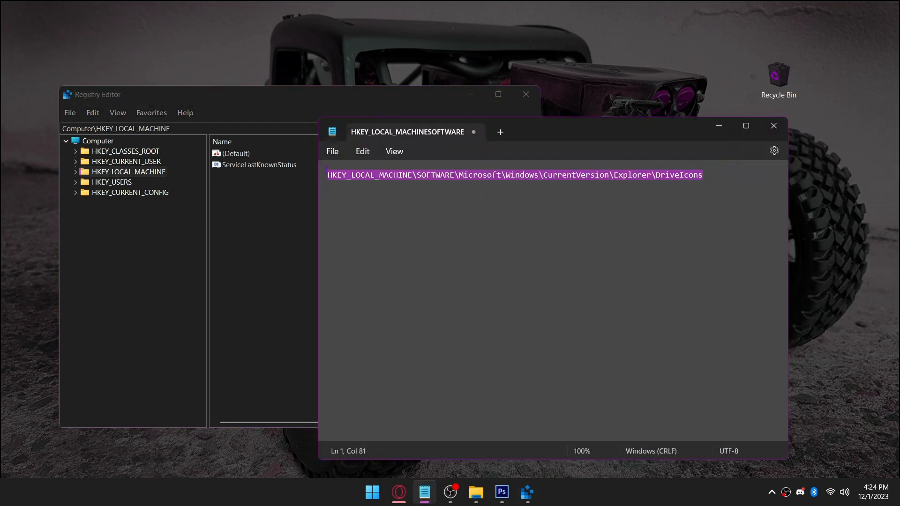
{"action": "right_click", "coordinate": [349, 178]}
{"action": "left_click", "coordinate": [384, 237]}
{"action": "left_click", "coordinate": [719, 127]}
Step: Go to the registry key HKEY_LOCAL_MACHINE\SOFTWARE\Microsoft\Windows\CurrentVersion\Explorer\DriveIcons using the copied path
{"action": "left_click", "coordinate": [192, 131]}
{"action": "key", "text": "ctrl+v"}
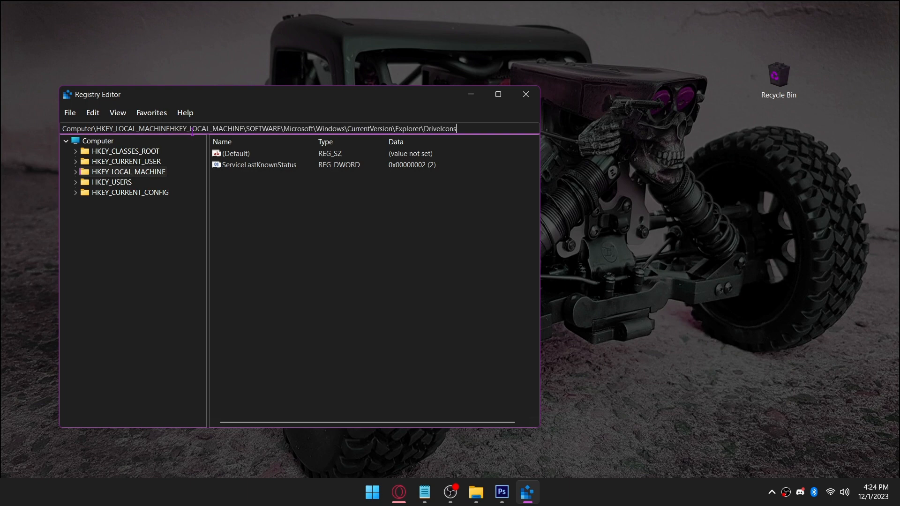
{"action": "key", "text": "ctrl+a"}
{"action": "key", "text": "BackSpace"}
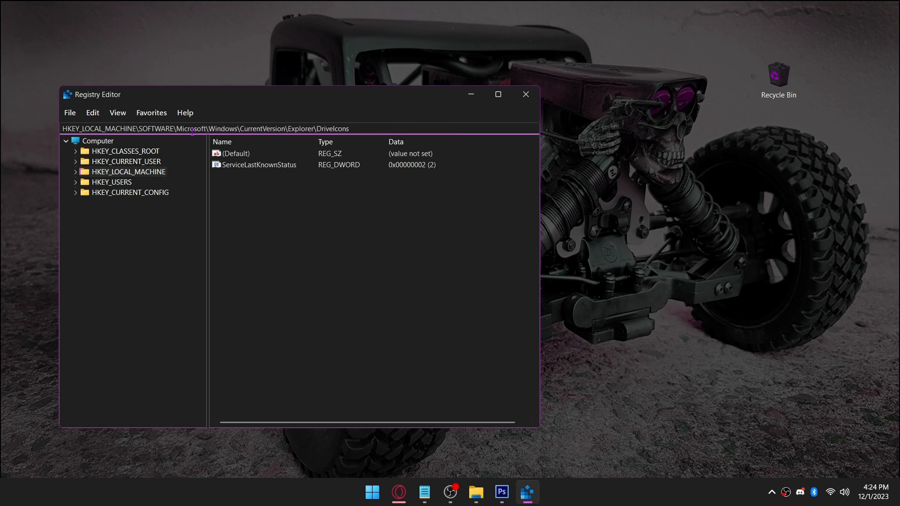
{"action": "key", "text": "Return"}
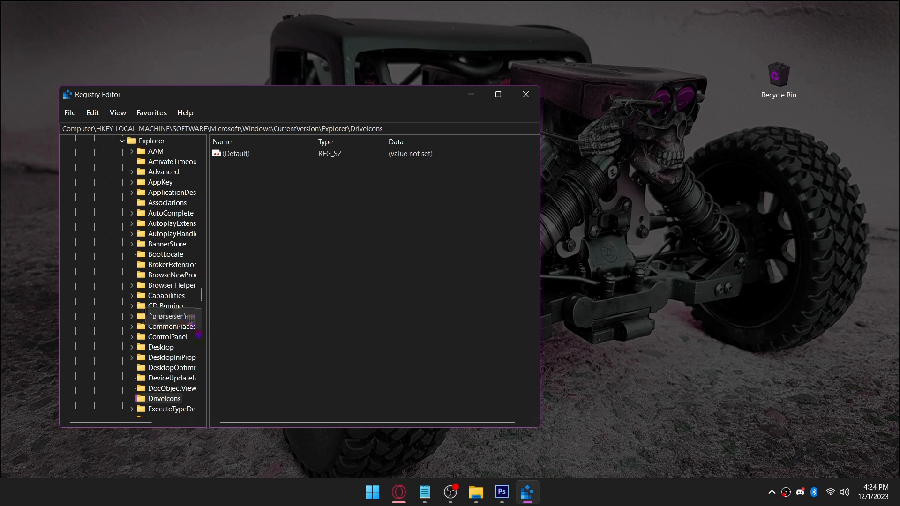
Step: Create a new key named C under the DriveIcons registry key
{"action": "scroll", "coordinate": [196, 395], "scroll_direction": "down", "scroll_amount": 3}
{"action": "scroll", "coordinate": [196, 394], "scroll_direction": "down", "scroll_amount": 1}
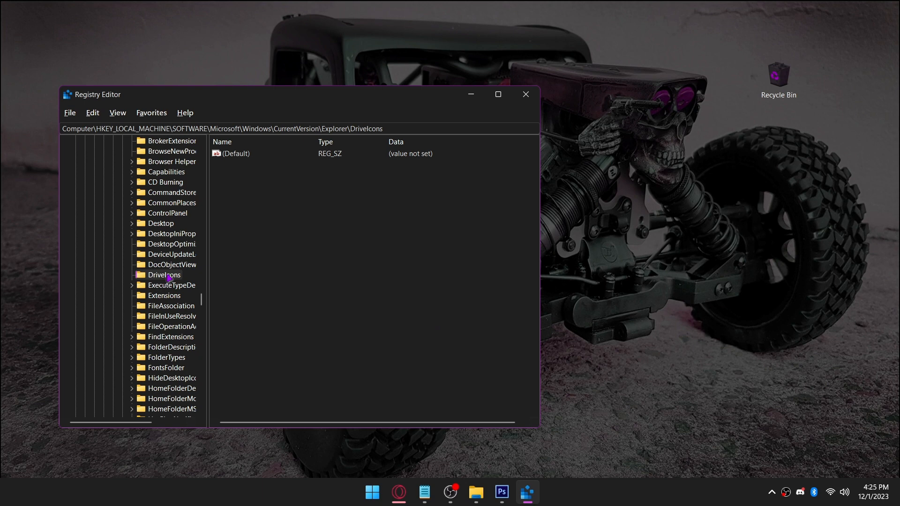
{"action": "right_click", "coordinate": [168, 278]}
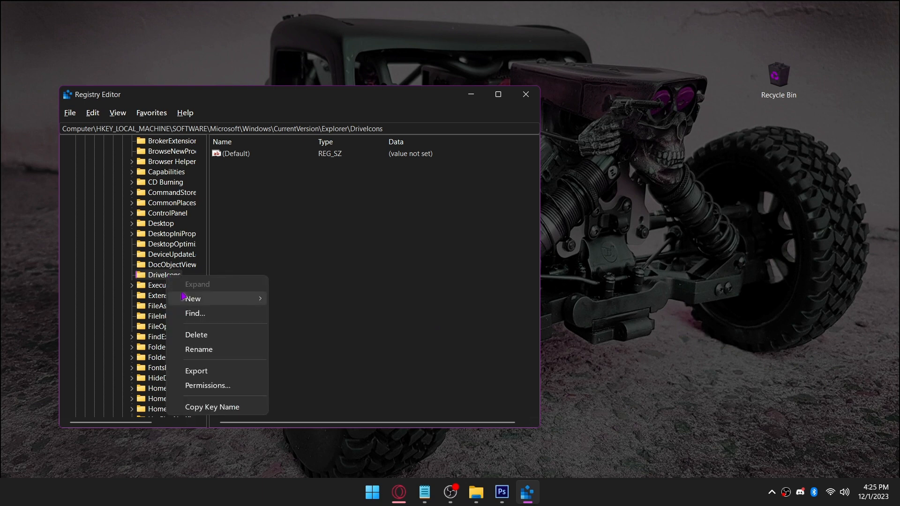
{"action": "mouse_move", "coordinate": [189, 300]}
{"action": "left_click", "coordinate": [292, 299]}
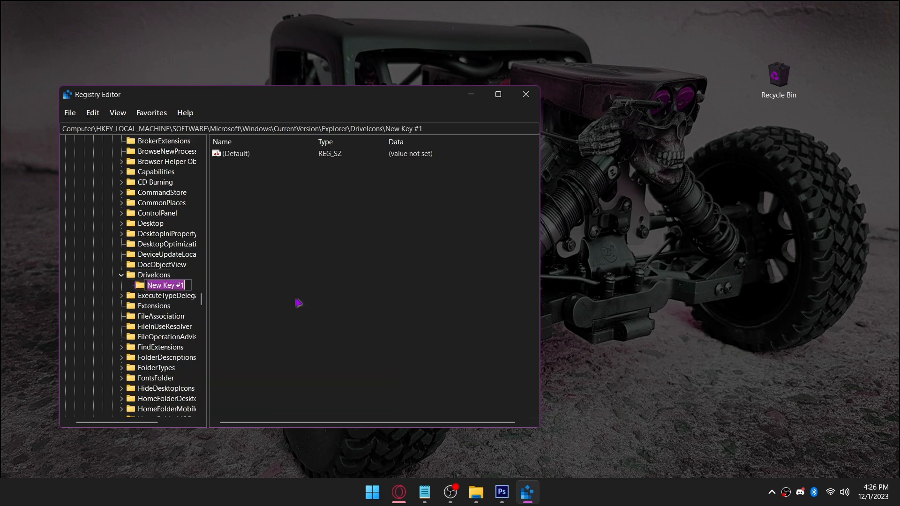
{"action": "type", "text": "C"}
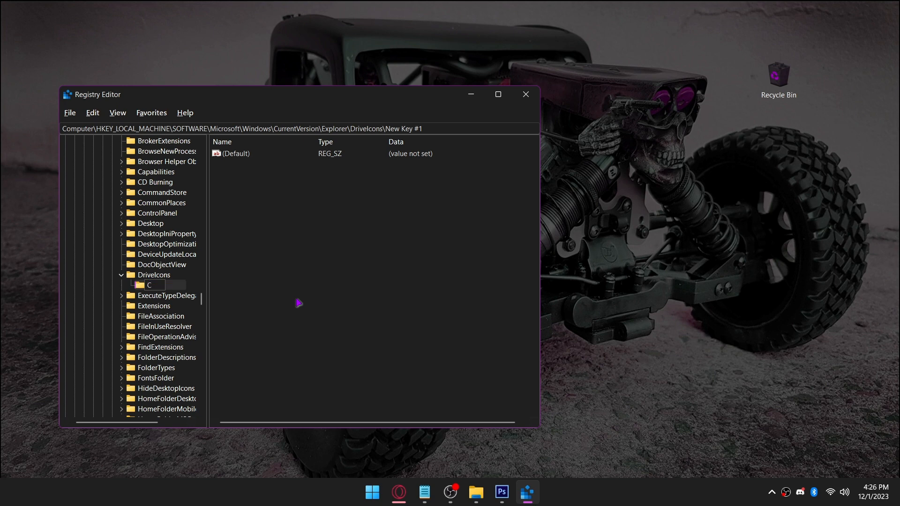
{"action": "key", "text": "Return"}
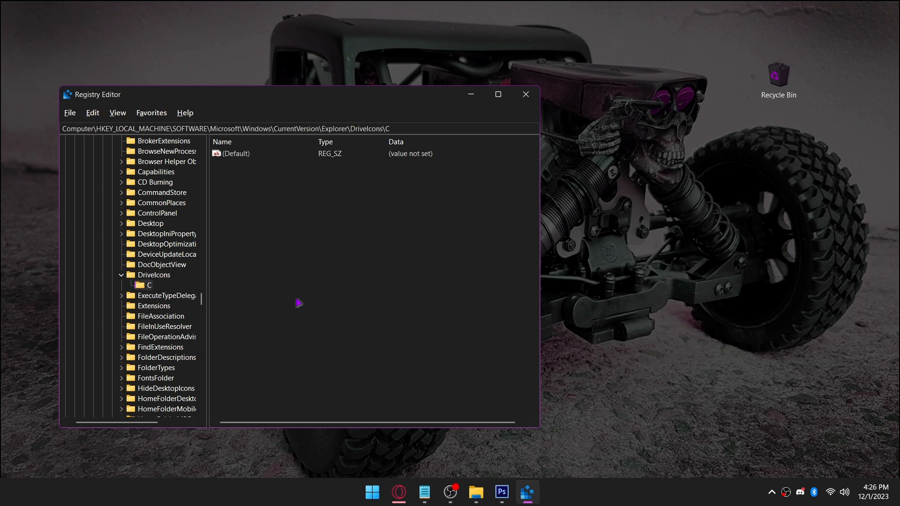
Step: Open File Explorer at This PC and arrange it side by side with the Registry Editor, showing the devices and drives
{"action": "left_click", "coordinate": [476, 492]}
{"action": "left_click_drag", "start_coordinate": [210, 141], "coordinate": [542, 140]}
{"action": "left_click_drag", "start_coordinate": [300, 94], "coordinate": [252, 18]}
{"action": "left_click_drag", "start_coordinate": [694, 39], "coordinate": [712, 17]}
{"action": "left_click_drag", "start_coordinate": [560, 187], "coordinate": [494, 187]}
{"action": "left_click_drag", "start_coordinate": [694, 395], "coordinate": [693, 351]}
{"action": "scroll", "coordinate": [702, 234], "scroll_direction": "down", "scroll_amount": 3}
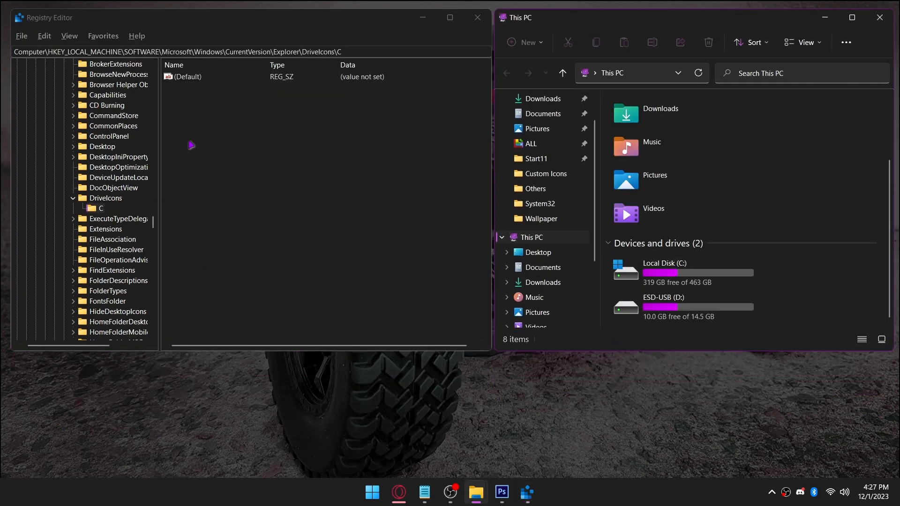
Step: Create a subkey named DefaultIcon under the C key in the Registry Editor
{"action": "left_click", "coordinate": [100, 210]}
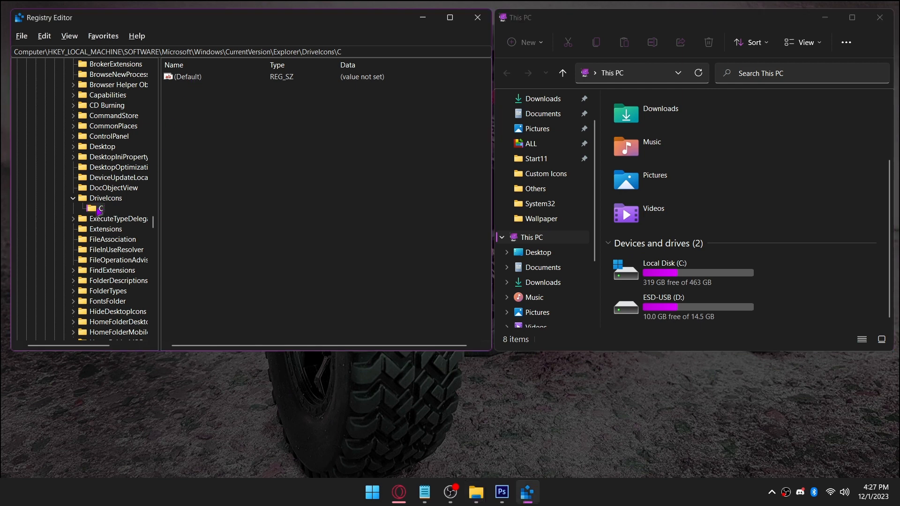
{"action": "right_click", "coordinate": [100, 209]}
{"action": "mouse_move", "coordinate": [124, 236]}
{"action": "left_click", "coordinate": [223, 234]}
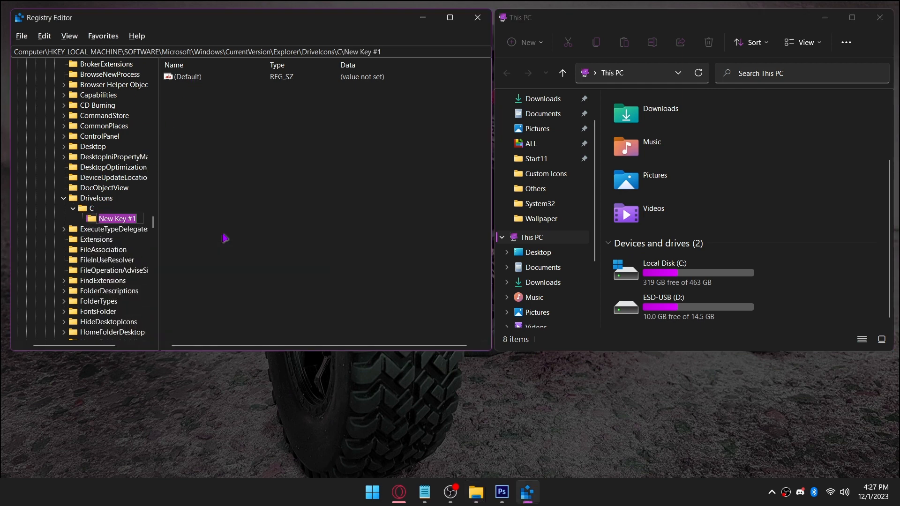
{"action": "type", "text": "d"}
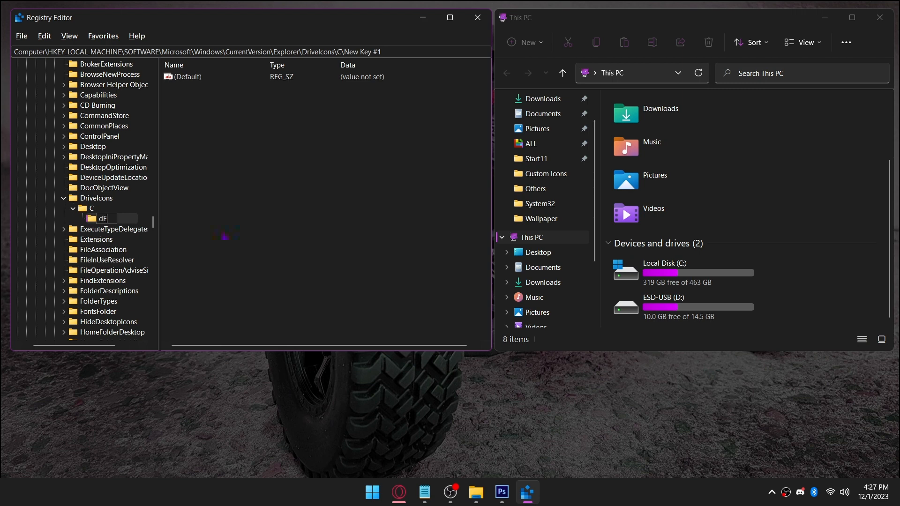
{"action": "type", "text": "E"}
{"action": "key", "text": "BackSpace"}
{"action": "key", "text": "BackSpace"}
{"action": "type", "text": "DefaultIcon"}
{"action": "key", "text": "Return"}
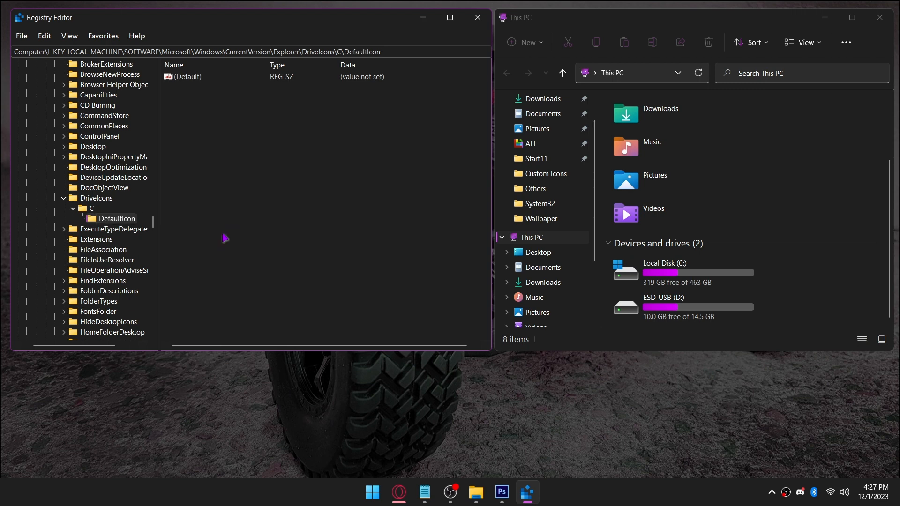
Step: Open the (Default) value of C's DefaultIcon key and copy the path of drive c.ico from Program Files\Custom Icons on drive C
{"action": "double_click", "coordinate": [188, 77]}
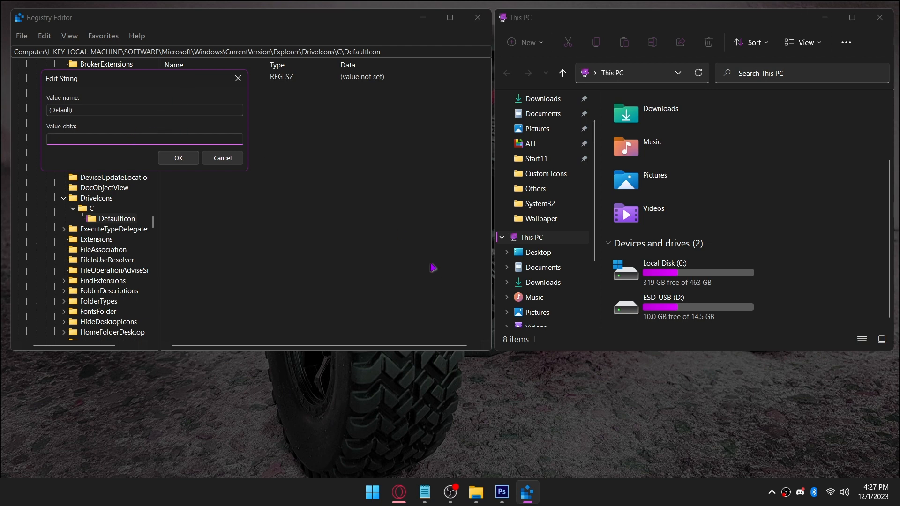
{"action": "double_click", "coordinate": [679, 274]}
{"action": "double_click", "coordinate": [661, 240]}
{"action": "scroll", "coordinate": [662, 240], "scroll_direction": "down", "scroll_amount": 10}
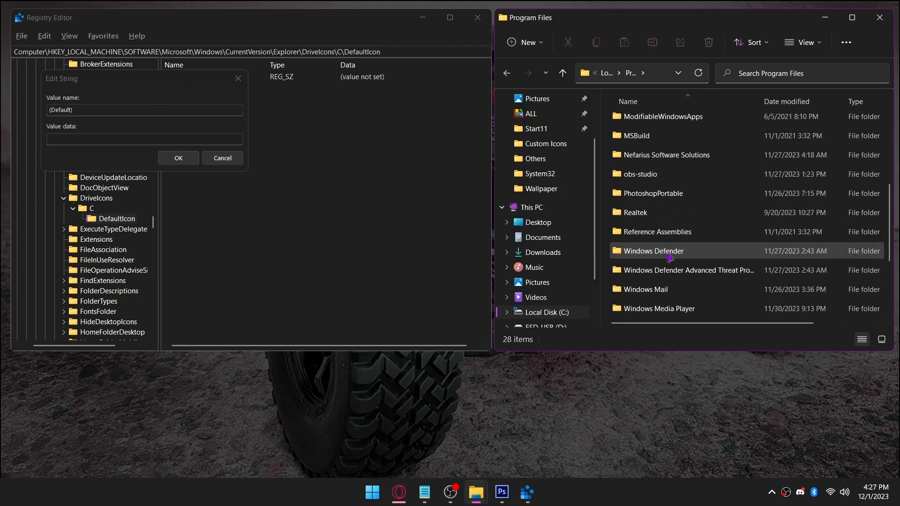
{"action": "scroll", "coordinate": [703, 188], "scroll_direction": "up", "scroll_amount": 9}
{"action": "double_click", "coordinate": [757, 140]}
{"action": "left_click", "coordinate": [779, 136]}
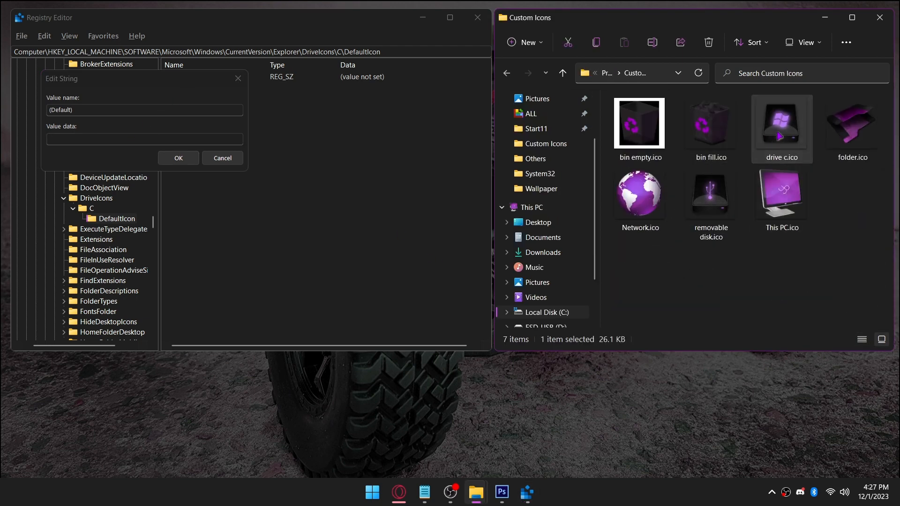
{"action": "right_click", "coordinate": [780, 133]}
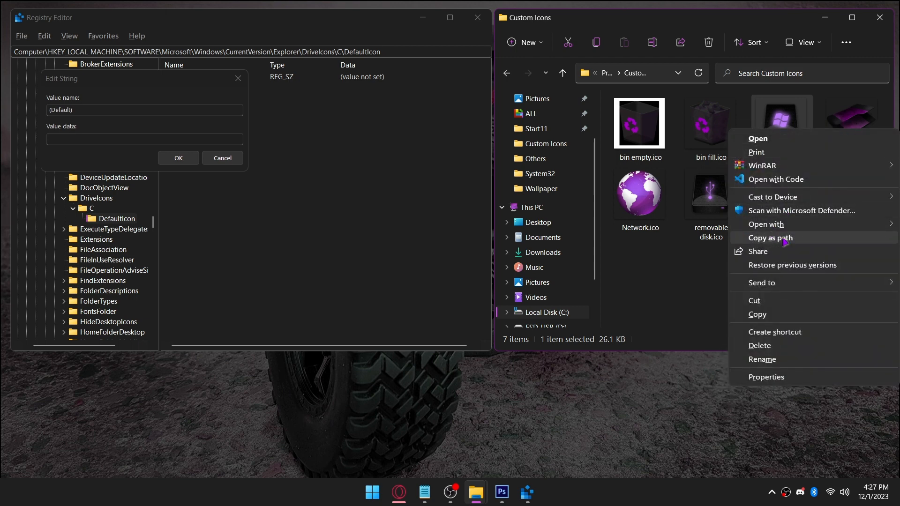
{"action": "left_click", "coordinate": [784, 239]}
Step: Set the (Default) value data to "C:\Program Files\Custom Icons\drive c.ico" and refresh This PC in File Explorer
{"action": "left_click", "coordinate": [539, 206]}
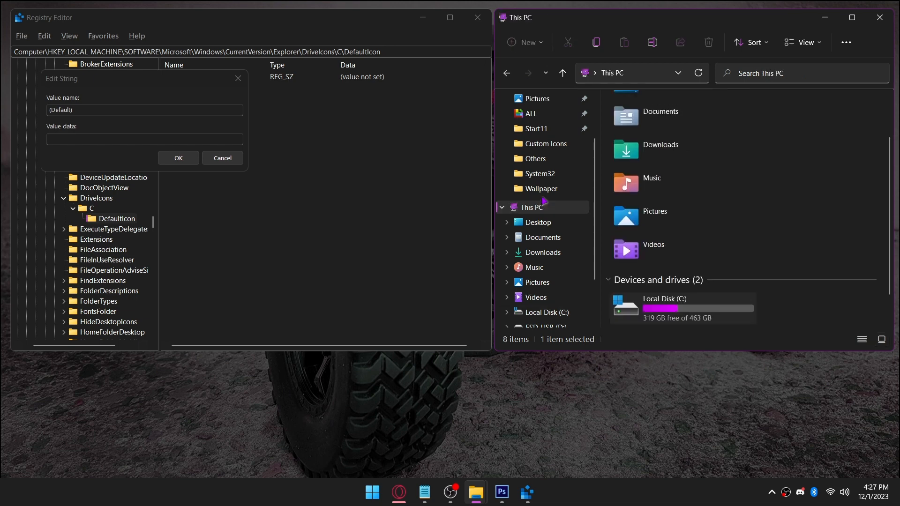
{"action": "left_click", "coordinate": [66, 139]}
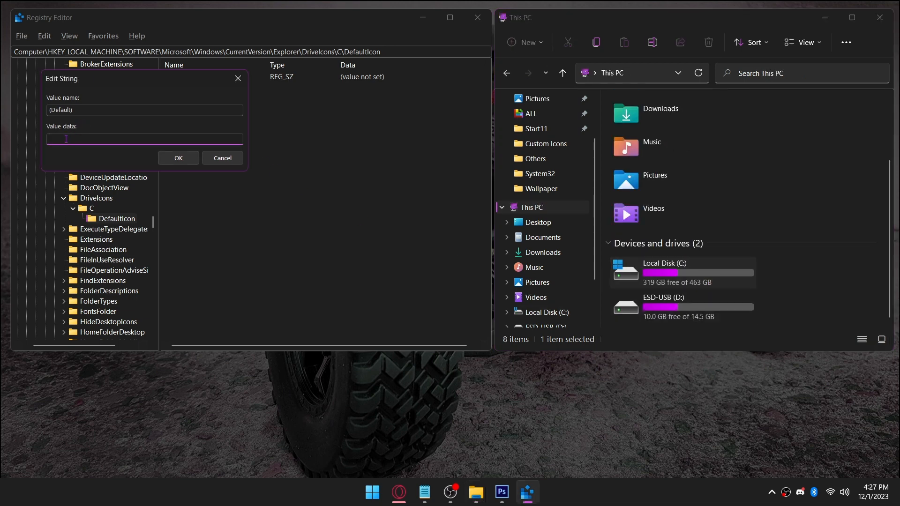
{"action": "key", "text": "ctrl+v"}
{"action": "left_click", "coordinate": [178, 159]}
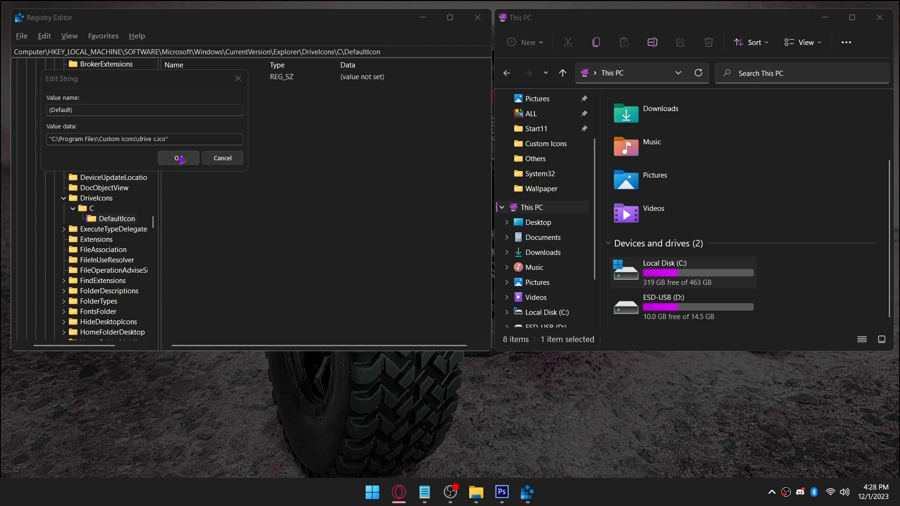
{"action": "left_click", "coordinate": [222, 136]}
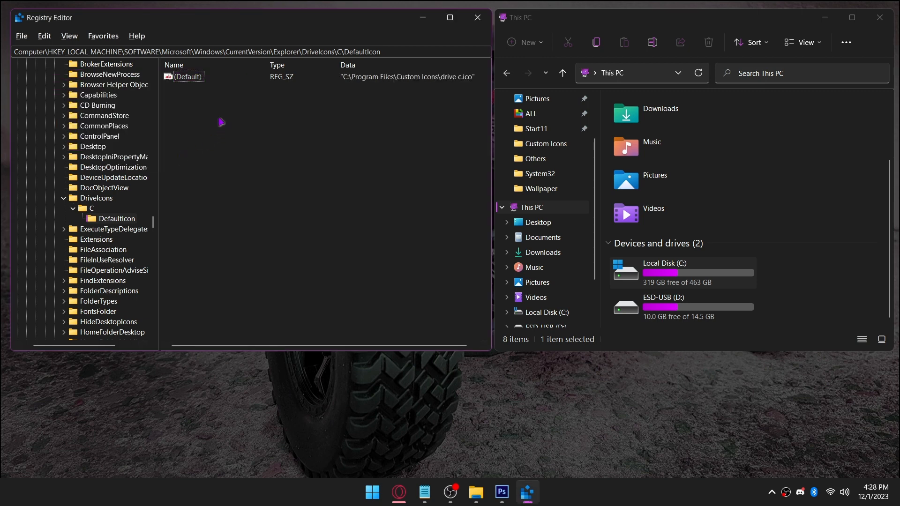
{"action": "right_click", "coordinate": [755, 277]}
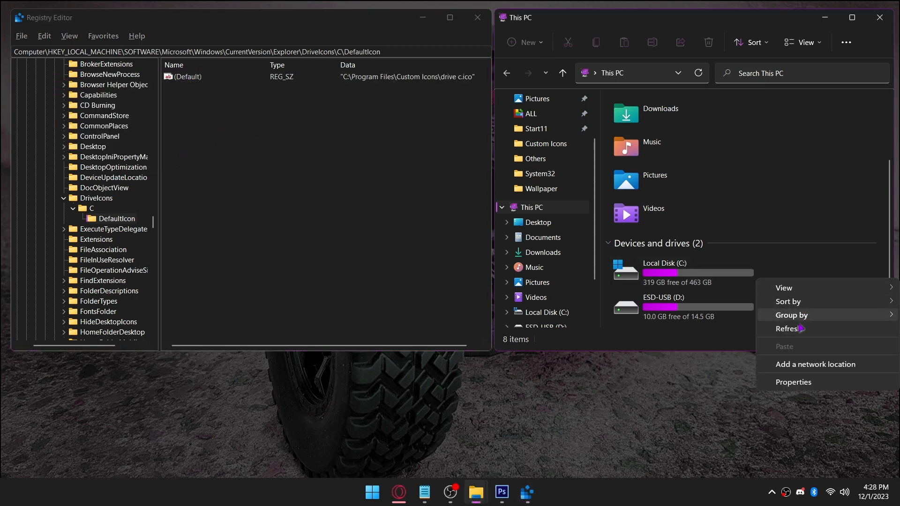
{"action": "left_click", "coordinate": [787, 317]}
{"action": "scroll", "coordinate": [783, 300], "scroll_direction": "down", "scroll_amount": 2}
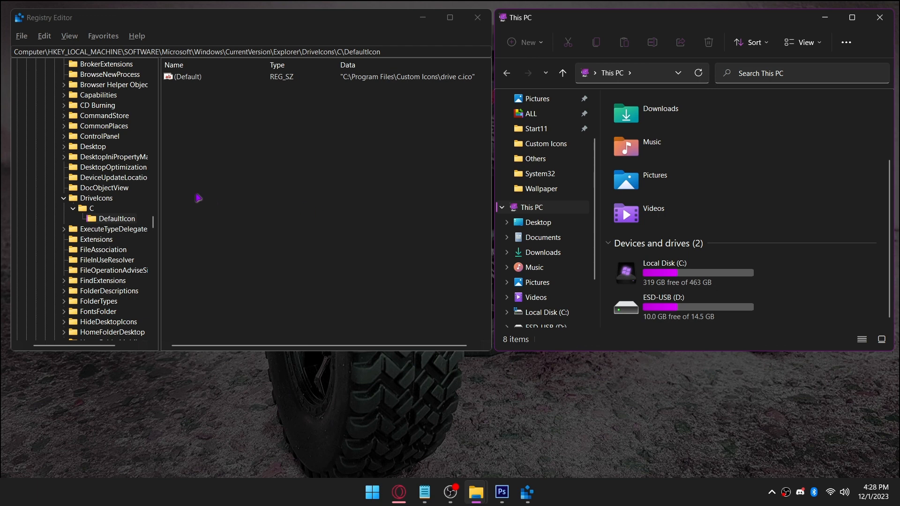
Step: Create a second key named D under the DriveIcons registry key
{"action": "right_click", "coordinate": [104, 198]}
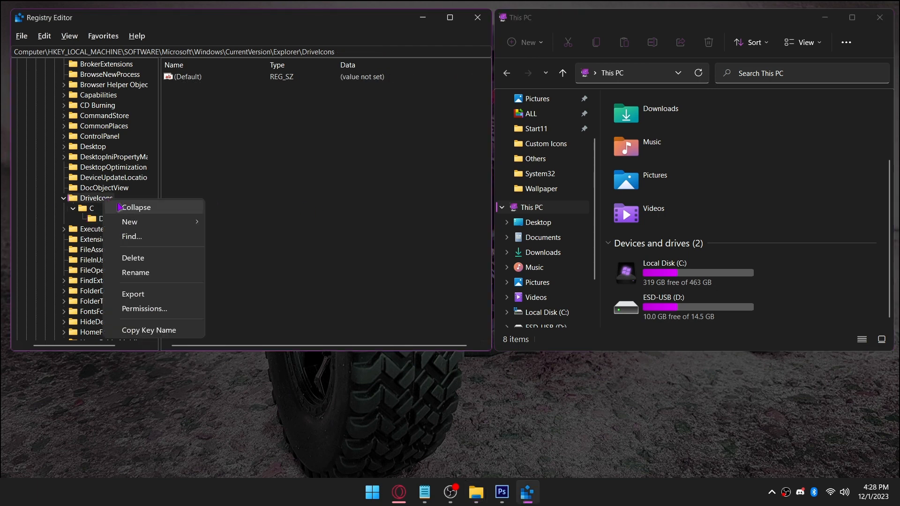
{"action": "mouse_move", "coordinate": [133, 222]}
{"action": "left_click", "coordinate": [252, 229]}
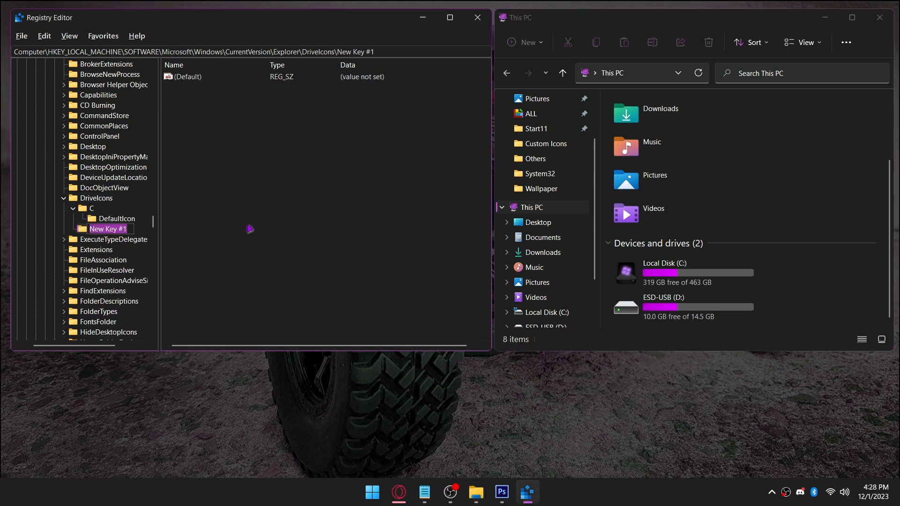
{"action": "type", "text": "D"}
{"action": "key", "text": "Return"}
Step: Create a subkey named DefaultIcon under the D key
{"action": "right_click", "coordinate": [108, 229]}
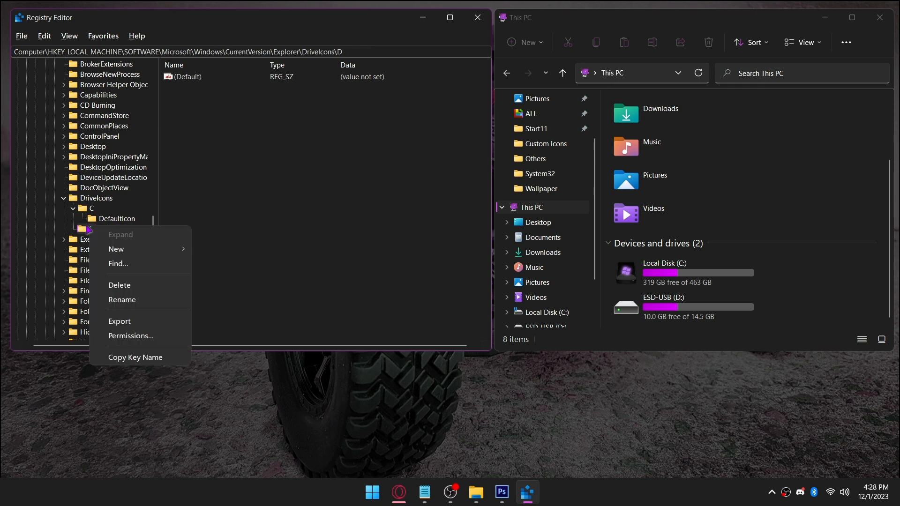
{"action": "mouse_move", "coordinate": [122, 247]}
{"action": "left_click", "coordinate": [237, 255]}
{"action": "type", "text": "DefaultIcon"}
{"action": "key", "text": "Return"}
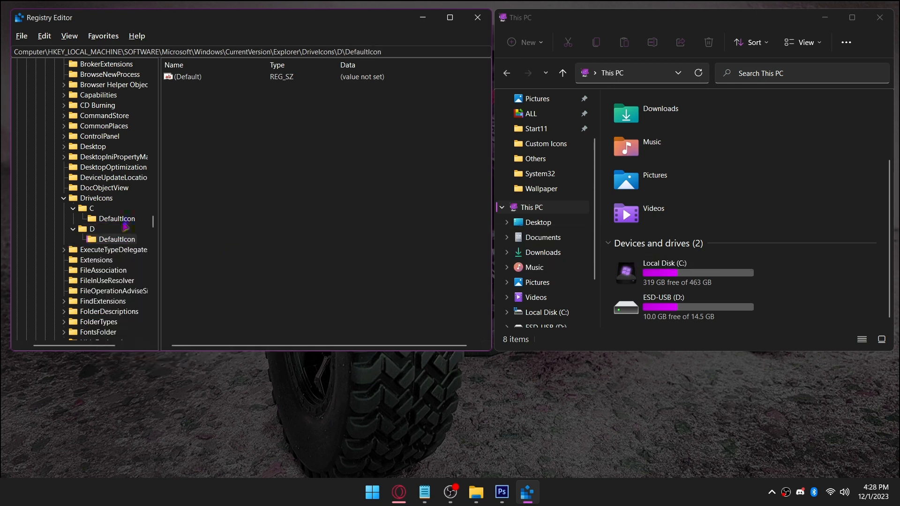
Step: Copy the path of removable disk.ico from Program Files\Custom Icons in File Explorer, then return to This PC
{"action": "double_click", "coordinate": [664, 274]}
{"action": "double_click", "coordinate": [655, 206]}
{"action": "double_click", "coordinate": [652, 184]}
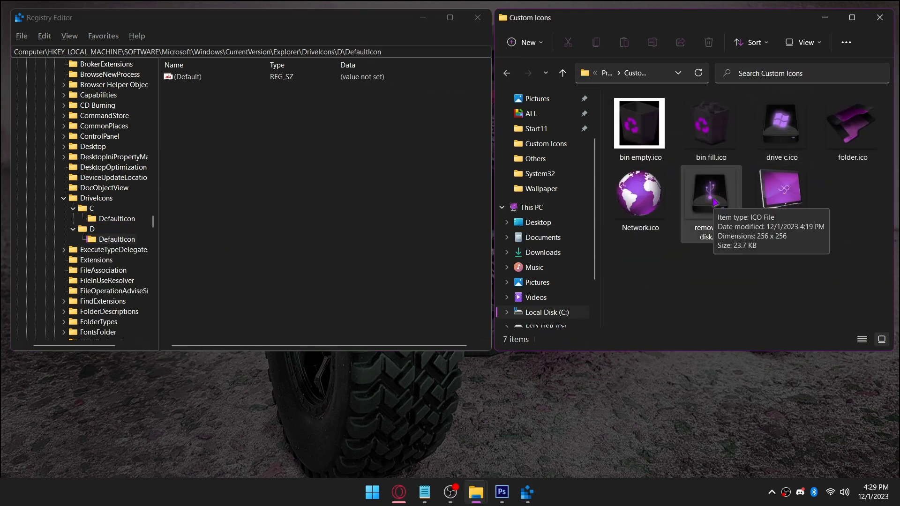
{"action": "right_click", "coordinate": [714, 202]}
{"action": "left_click", "coordinate": [750, 300]}
{"action": "left_click", "coordinate": [557, 207]}
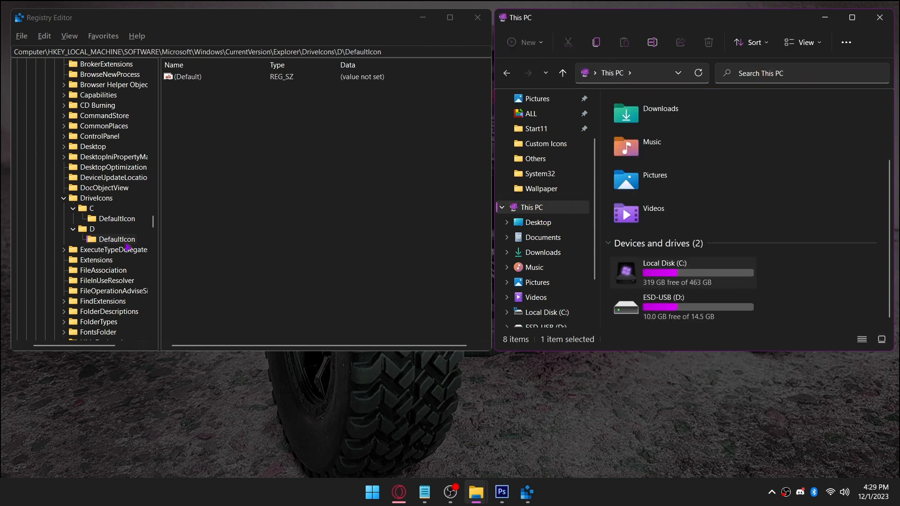
Step: Set the (Default) value of D's DefaultIcon key to the copied removable disk.ico path and refresh This PC
{"action": "double_click", "coordinate": [188, 76]}
{"action": "key", "text": "ctrl+v"}
{"action": "left_click", "coordinate": [176, 157]}
{"action": "right_click", "coordinate": [749, 294]}
{"action": "left_click", "coordinate": [761, 341]}
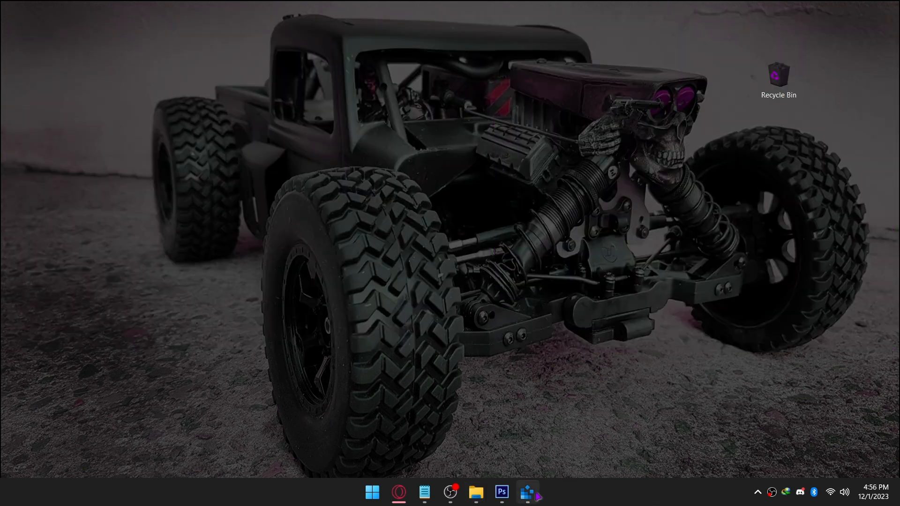
Step: Bring up the Registry Editor, copy the registry path ending in Explorer from the Notepad note and minimize the note
{"action": "left_click", "coordinate": [537, 496]}
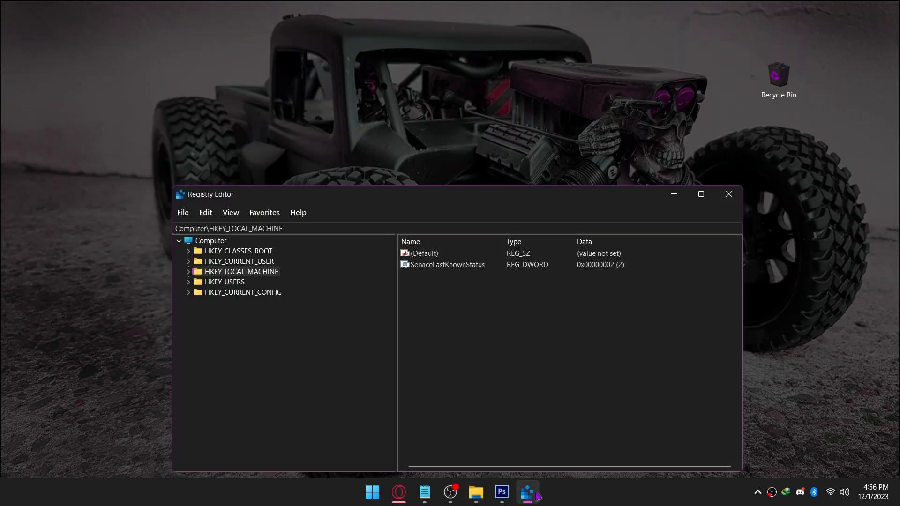
{"action": "left_click", "coordinate": [424, 492]}
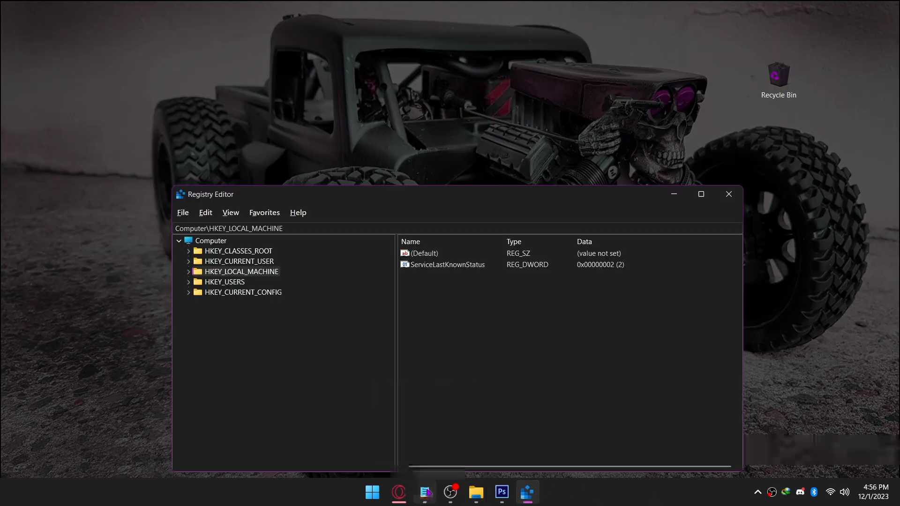
{"action": "left_click_drag", "start_coordinate": [655, 195], "coordinate": [340, 205]}
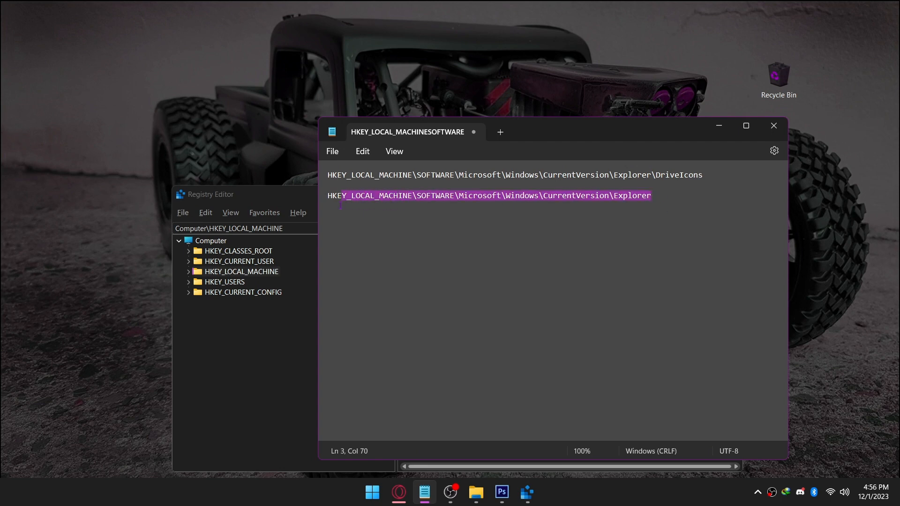
{"action": "right_click", "coordinate": [363, 200]}
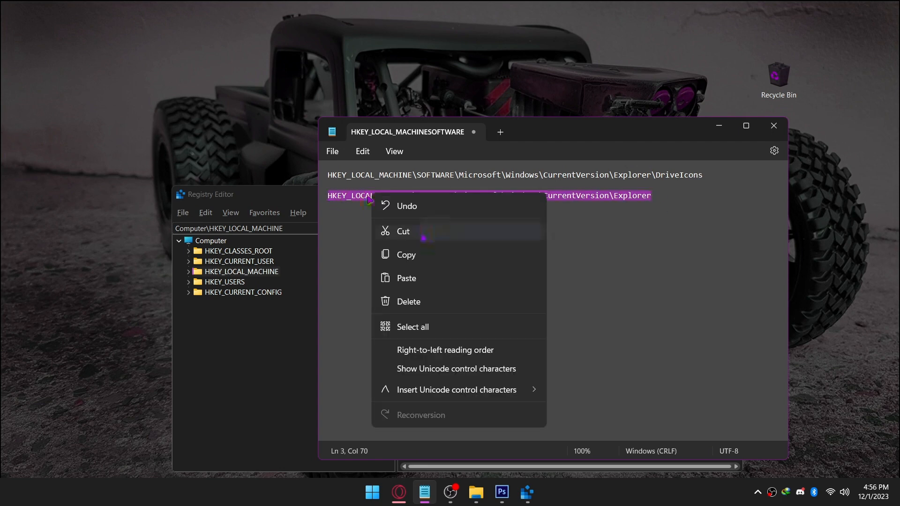
{"action": "left_click", "coordinate": [407, 255]}
{"action": "left_click", "coordinate": [718, 127]}
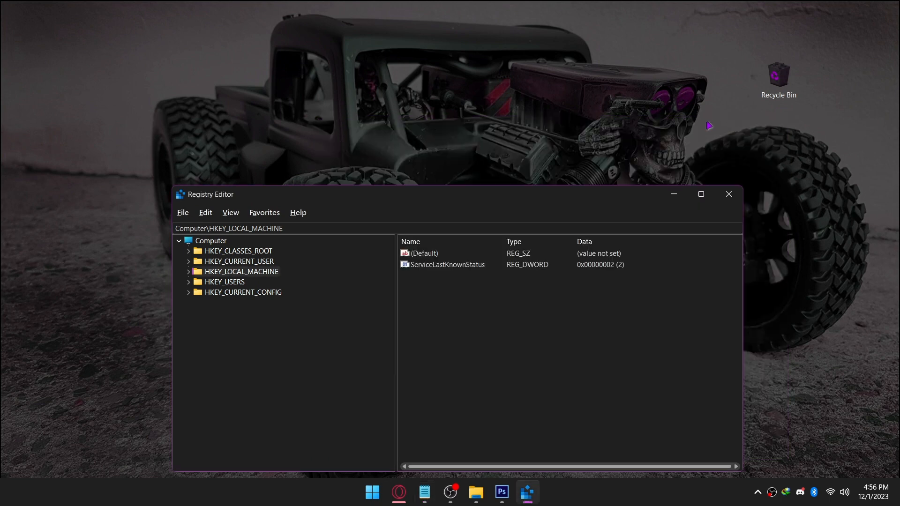
Step: Go to the registry key HKEY_LOCAL_MACHINE\SOFTWARE\Microsoft\Windows\CurrentVersion\Explorer using the copied path
{"action": "left_click", "coordinate": [325, 228]}
{"action": "key", "text": "BackSpace"}
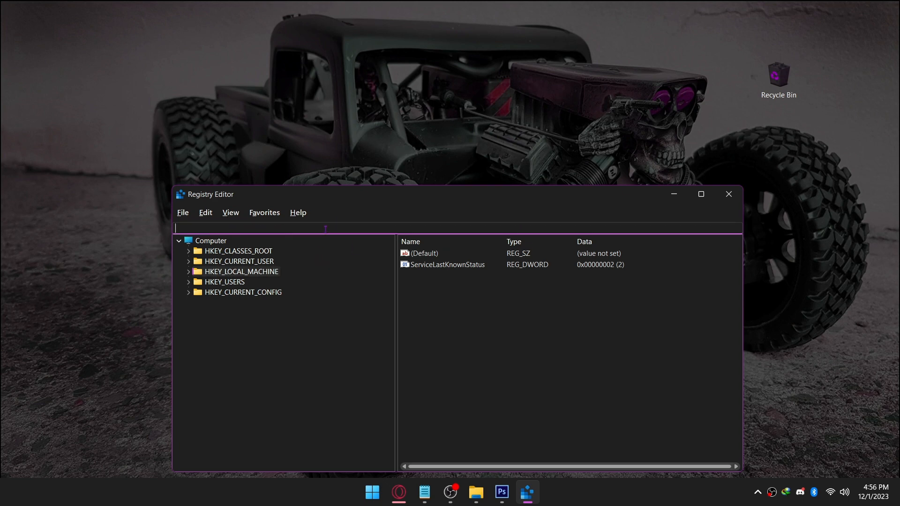
{"action": "key", "text": "ctrl+v"}
{"action": "key", "text": "Return"}
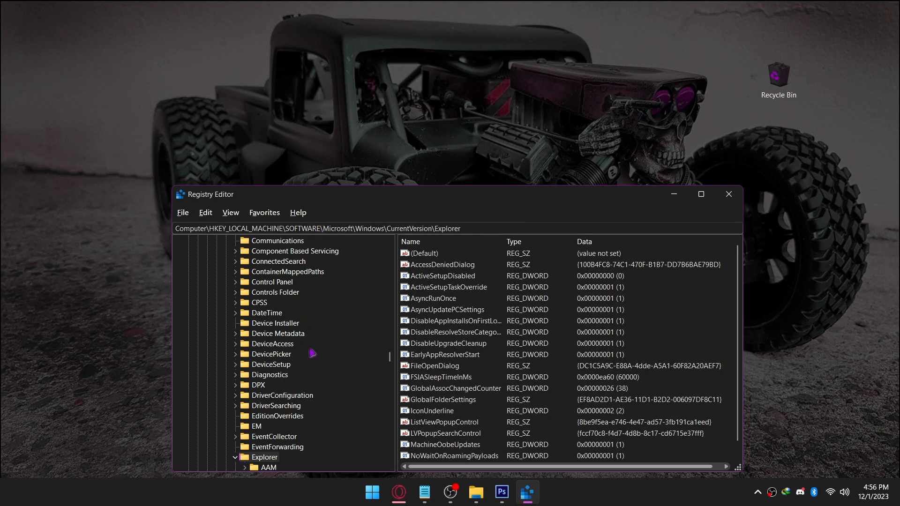
{"action": "scroll", "coordinate": [280, 385], "scroll_direction": "down", "scroll_amount": 3}
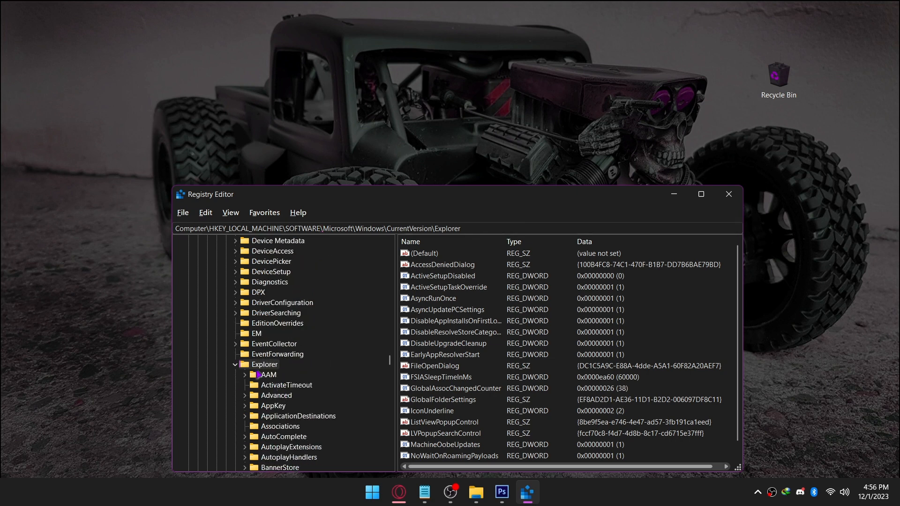
Step: Create a new key named Shell Icons under the Explorer registry key
{"action": "right_click", "coordinate": [270, 369]}
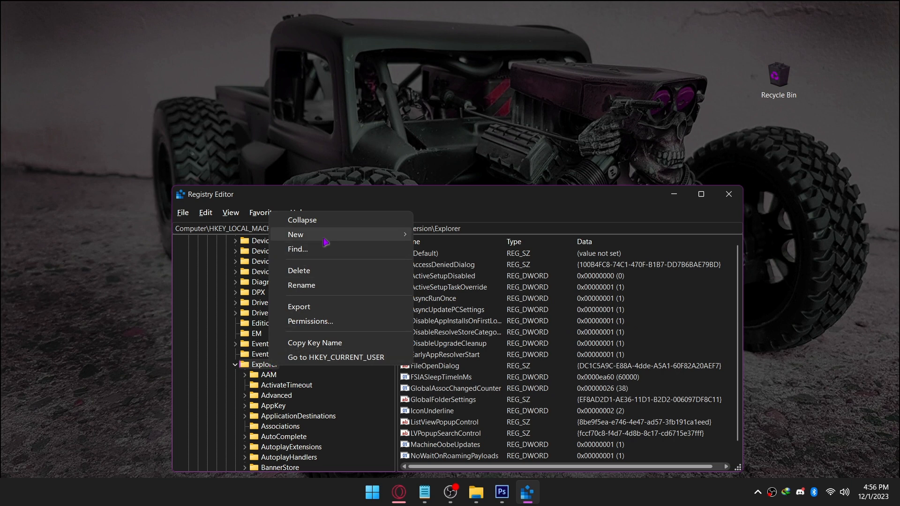
{"action": "mouse_move", "coordinate": [326, 240]}
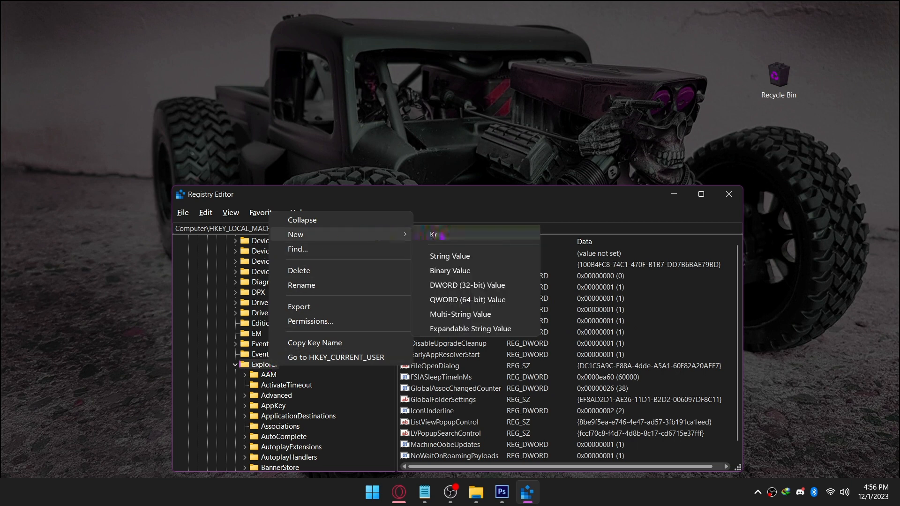
{"action": "left_click", "coordinate": [440, 236]}
{"action": "type", "text": "Sh"}
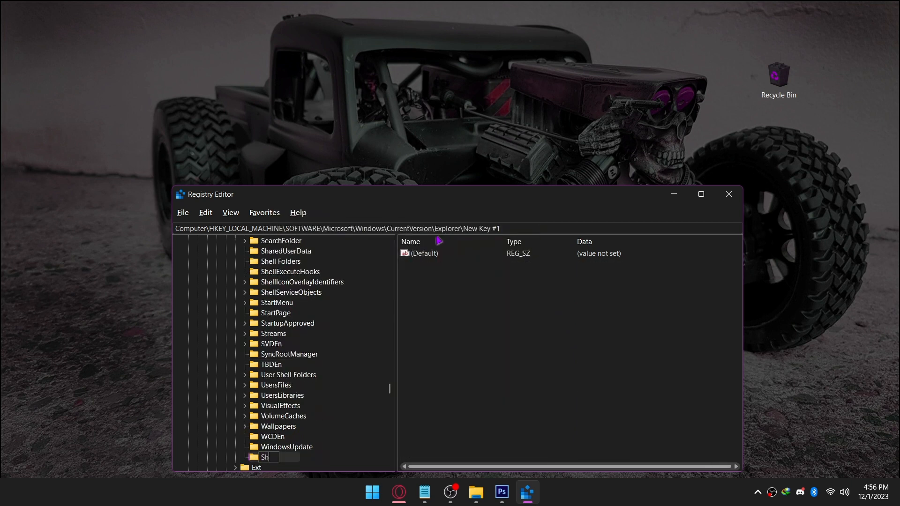
{"action": "type", "text": "ell Icons"}
{"action": "key", "text": "Return"}
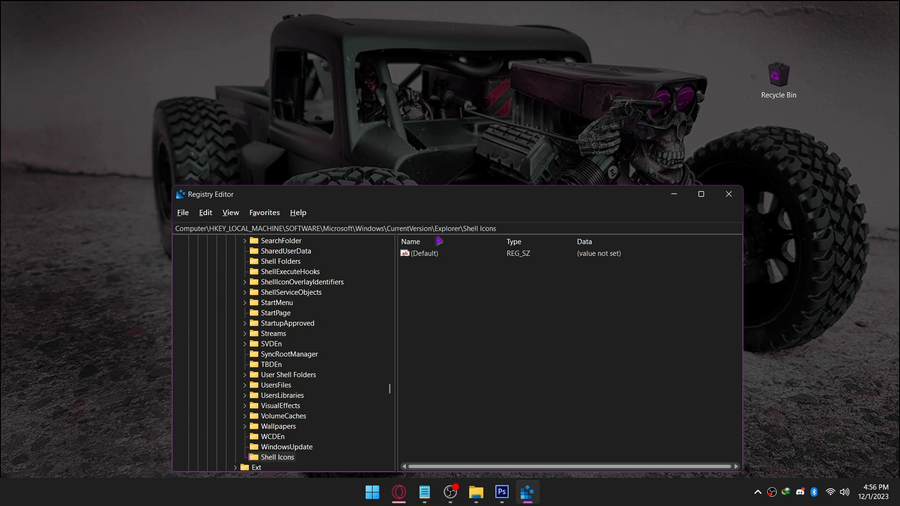
Step: Add a string value named 3 to the Shell Icons key
{"action": "right_click", "coordinate": [448, 277]}
{"action": "left_click", "coordinate": [443, 288]}
{"action": "left_click", "coordinate": [280, 458]}
{"action": "left_click", "coordinate": [427, 279]}
{"action": "right_click", "coordinate": [432, 273]}
{"action": "mouse_move", "coordinate": [453, 282]}
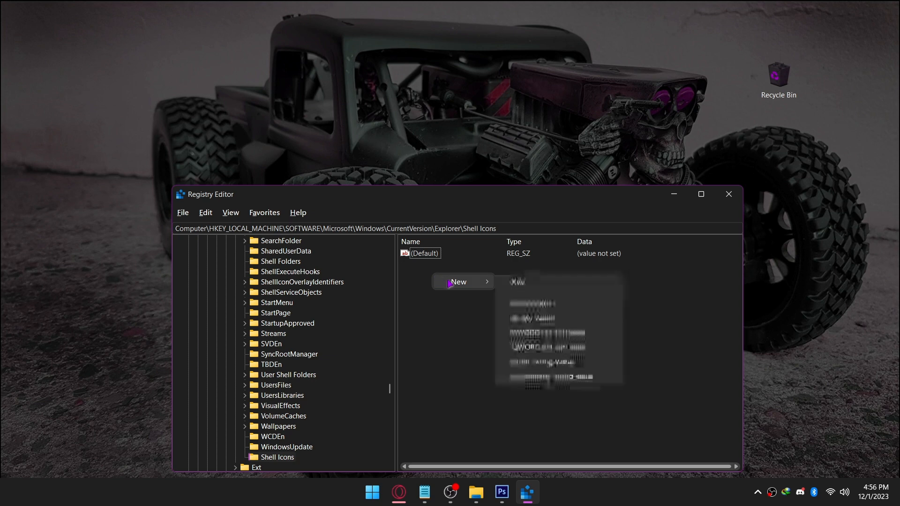
{"action": "left_click", "coordinate": [535, 305]}
{"action": "key", "text": "BackSpace"}
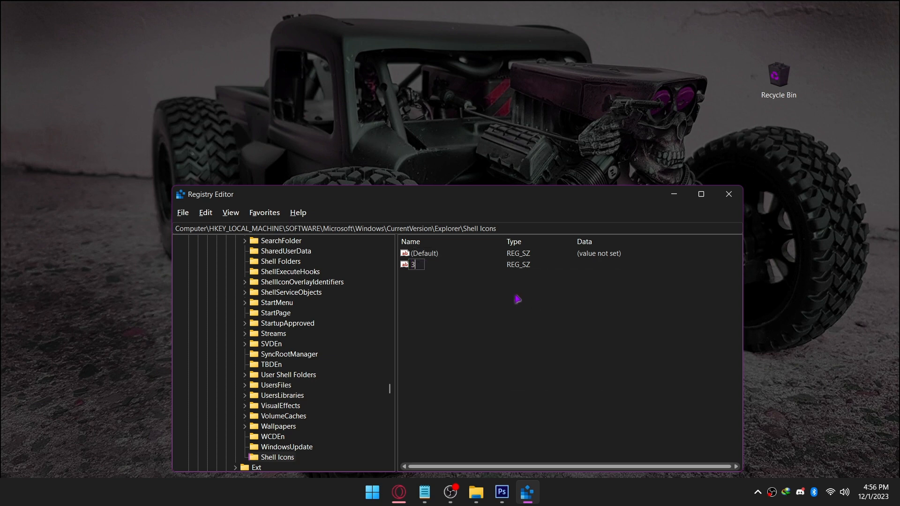
{"action": "type", "text": "3"}
Step: Add another string value named 4 to the Shell Icons key
{"action": "right_click", "coordinate": [517, 299]}
{"action": "mouse_move", "coordinate": [539, 304]}
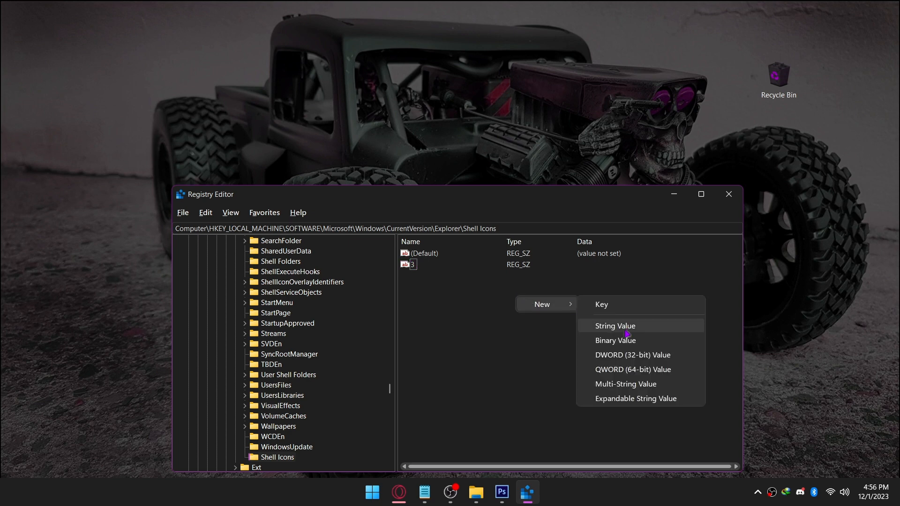
{"action": "left_click", "coordinate": [617, 323]}
{"action": "type", "text": "4"}
{"action": "key", "text": "Return"}
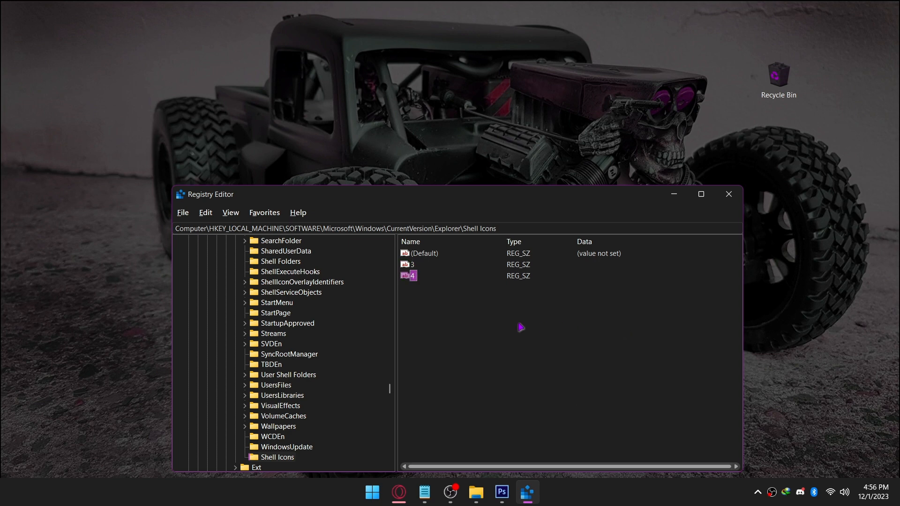
Step: Copy the path of folder empty.ico from Program Files\Custom Icons and set it as the data of string value 3
{"action": "left_click", "coordinate": [416, 266]}
{"action": "double_click", "coordinate": [416, 265]}
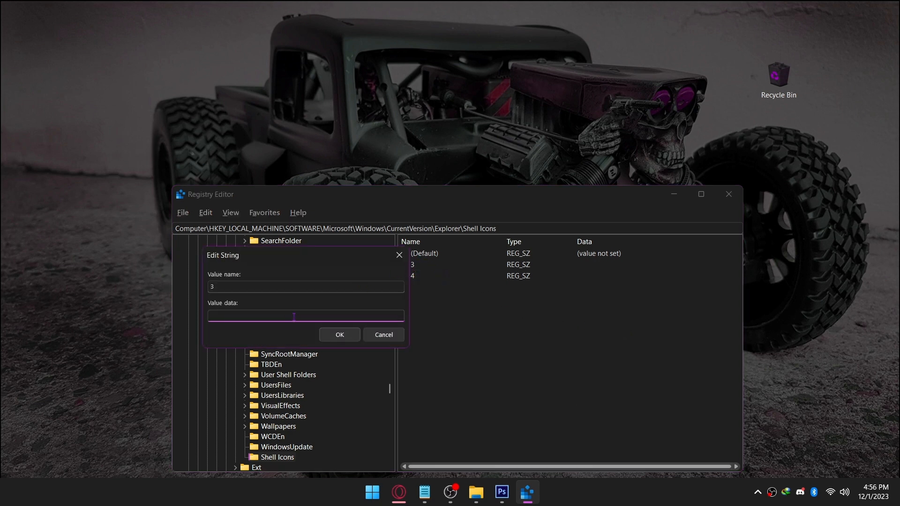
{"action": "left_click", "coordinate": [575, 501]}
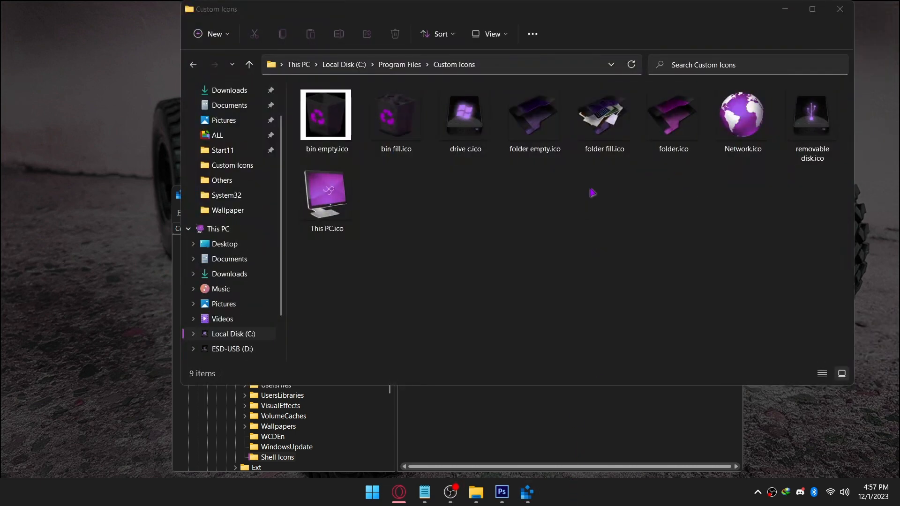
{"action": "left_click", "coordinate": [539, 124]}
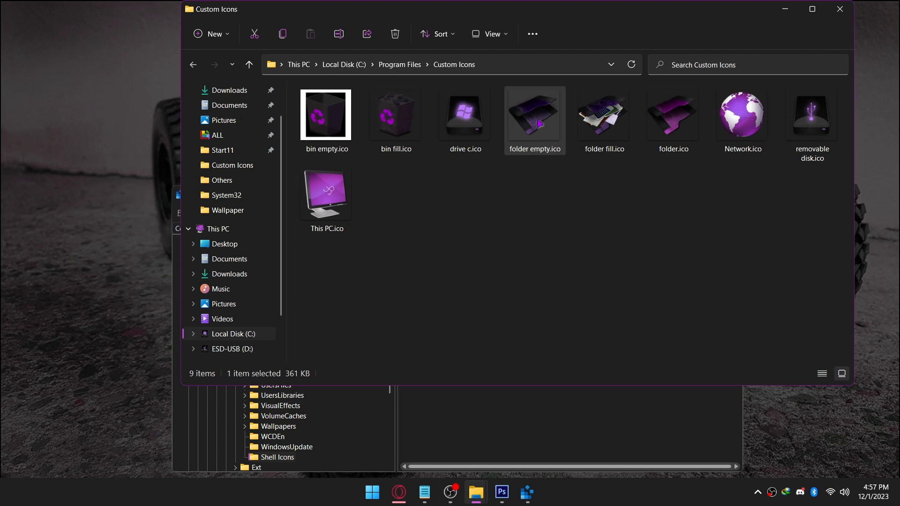
{"action": "right_click", "coordinate": [539, 125]}
{"action": "left_click", "coordinate": [590, 234]}
{"action": "left_click", "coordinate": [789, 10]}
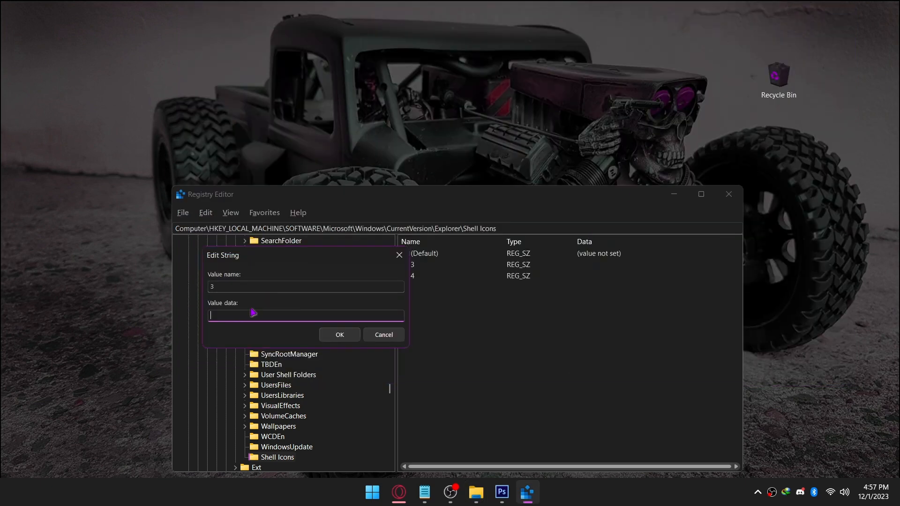
{"action": "key", "text": "ctrl+v"}
{"action": "left_click", "coordinate": [338, 335]}
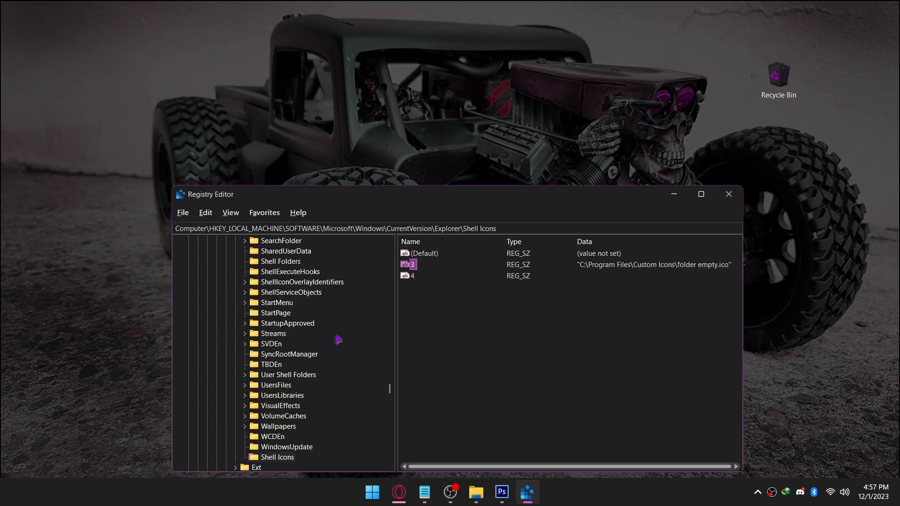
Step: Set the data of string value 4 to the same folder empty.ico path
{"action": "double_click", "coordinate": [406, 276]}
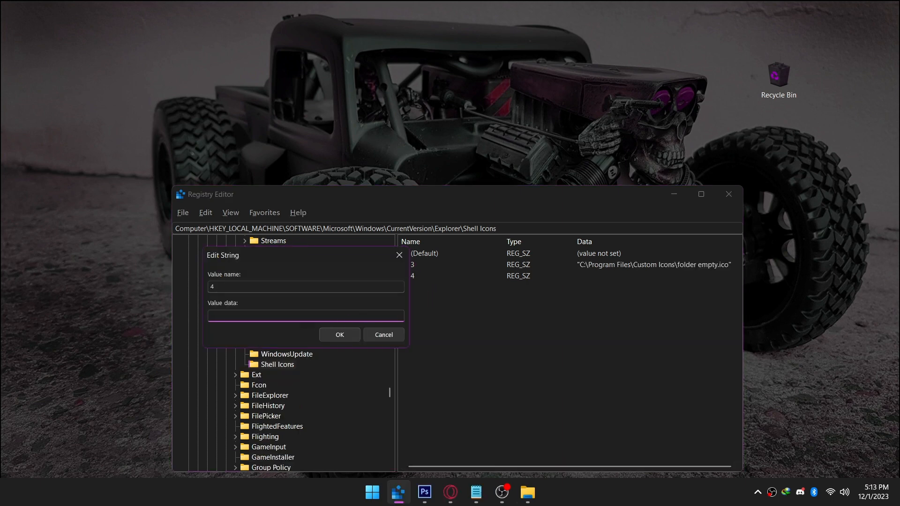
{"action": "key", "text": "ctrl+v"}
{"action": "left_click", "coordinate": [339, 334]}
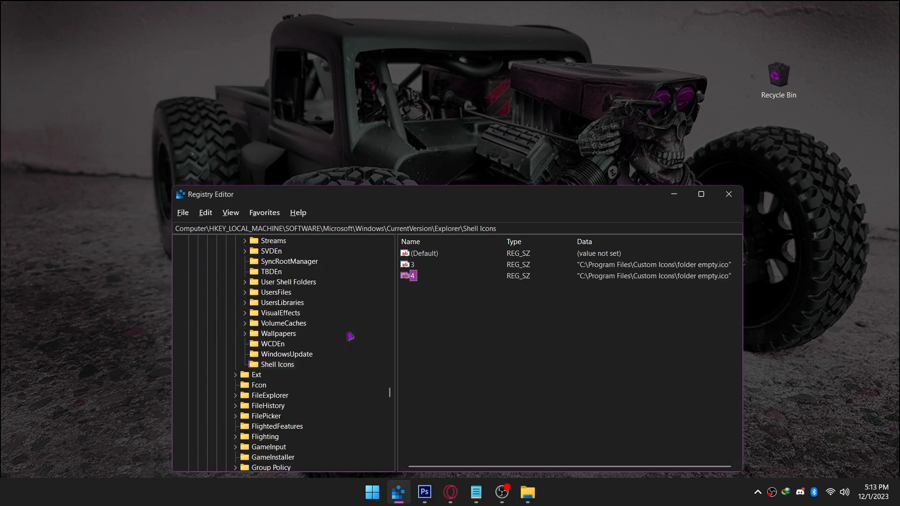
Step: Restart the Windows Explorer process from Task Manager and close Task Manager
{"action": "right_click", "coordinate": [616, 491]}
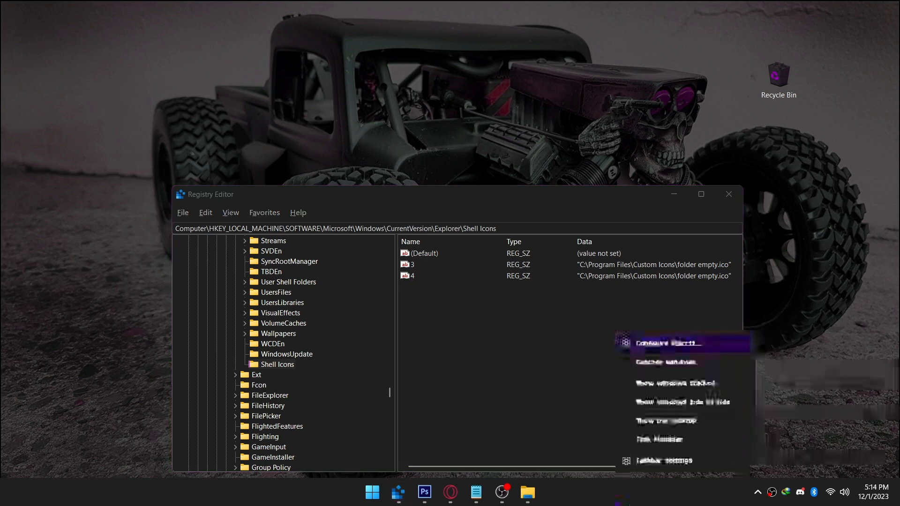
{"action": "left_click", "coordinate": [652, 440]}
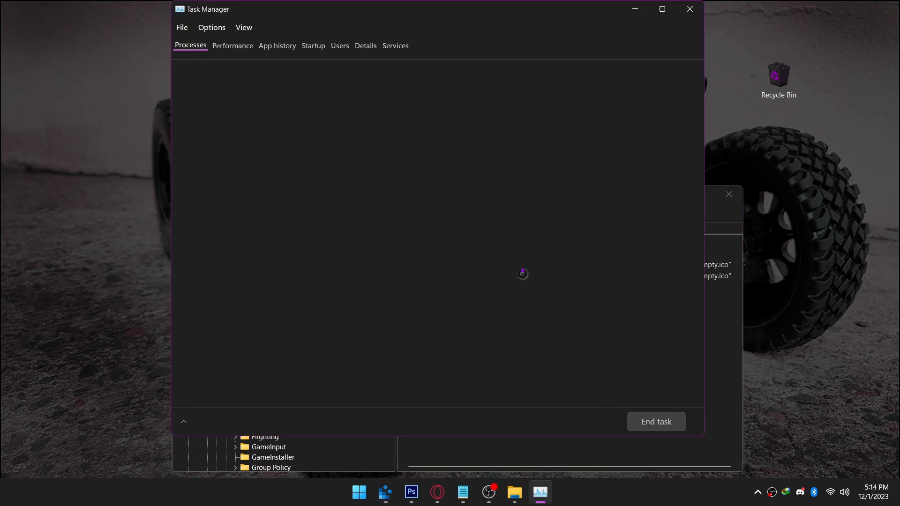
{"action": "left_click", "coordinate": [248, 219]}
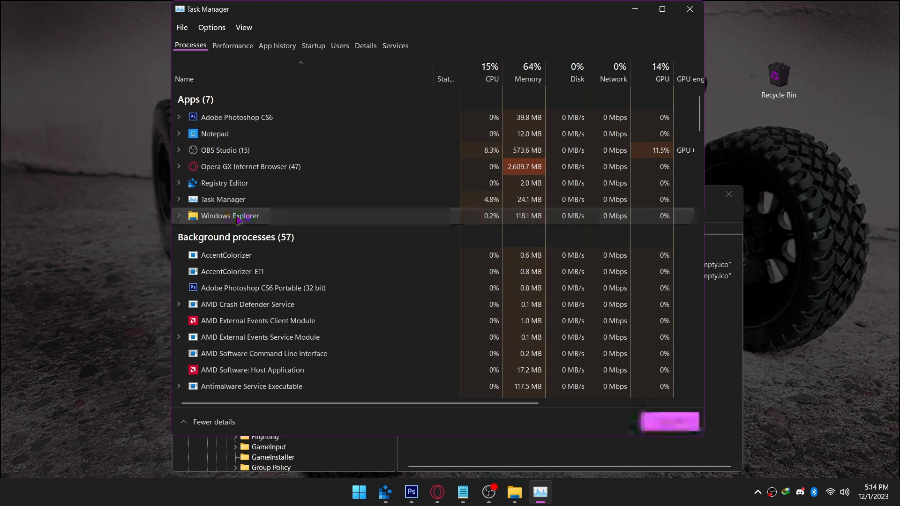
{"action": "right_click", "coordinate": [249, 215]}
{"action": "left_click", "coordinate": [286, 240]}
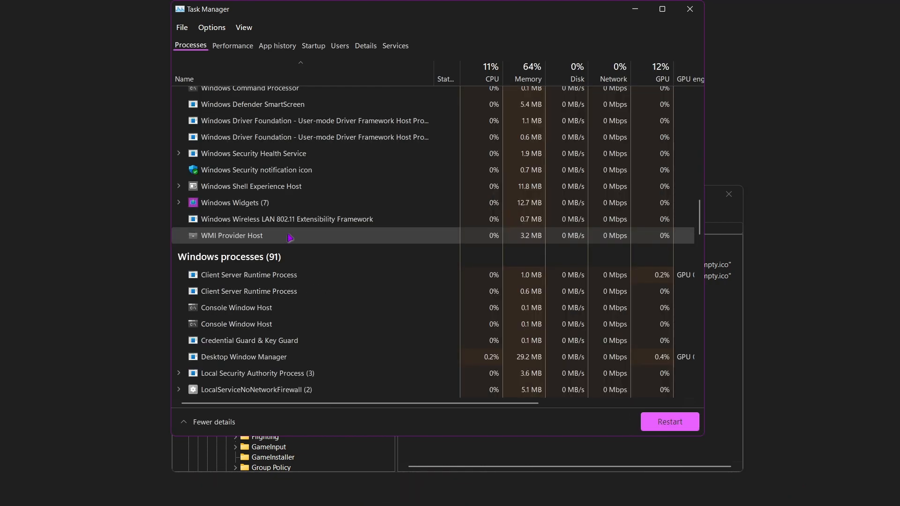
{"action": "left_click", "coordinate": [689, 9]}
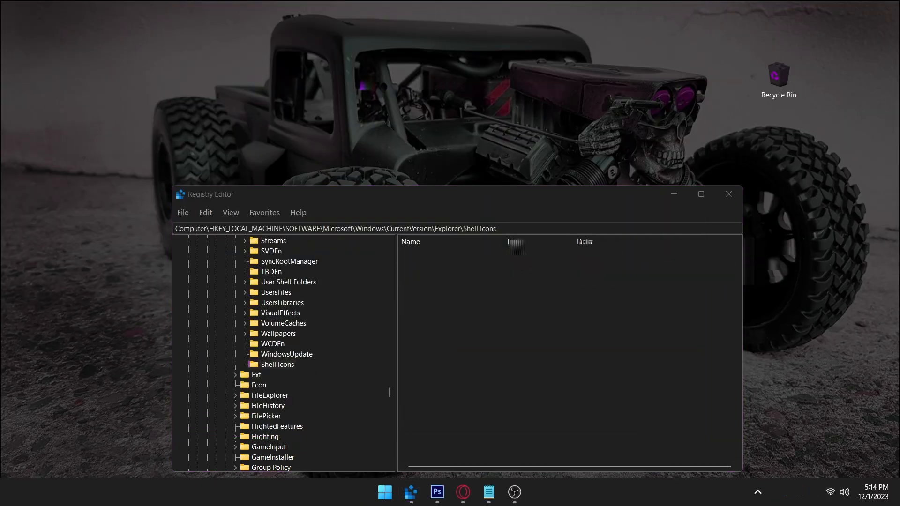
Step: Create a new folder with the default name on the desktop and move it closer to the desktop's edge
{"action": "right_click", "coordinate": [125, 89]}
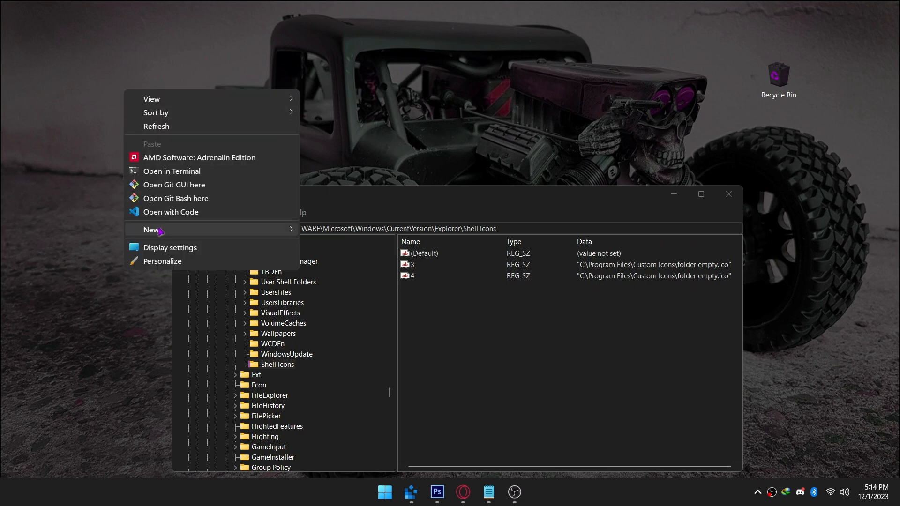
{"action": "mouse_move", "coordinate": [160, 229]}
{"action": "left_click", "coordinate": [318, 230]}
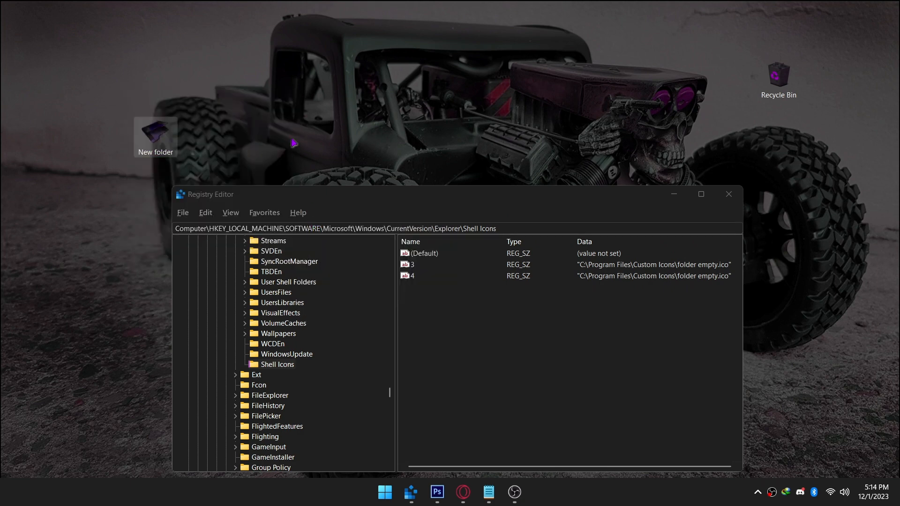
{"action": "left_click_drag", "start_coordinate": [164, 138], "coordinate": [98, 144]}
Step: Create a second new folder on the desktop, place it beside the first one and refresh the desktop
{"action": "right_click", "coordinate": [89, 74]}
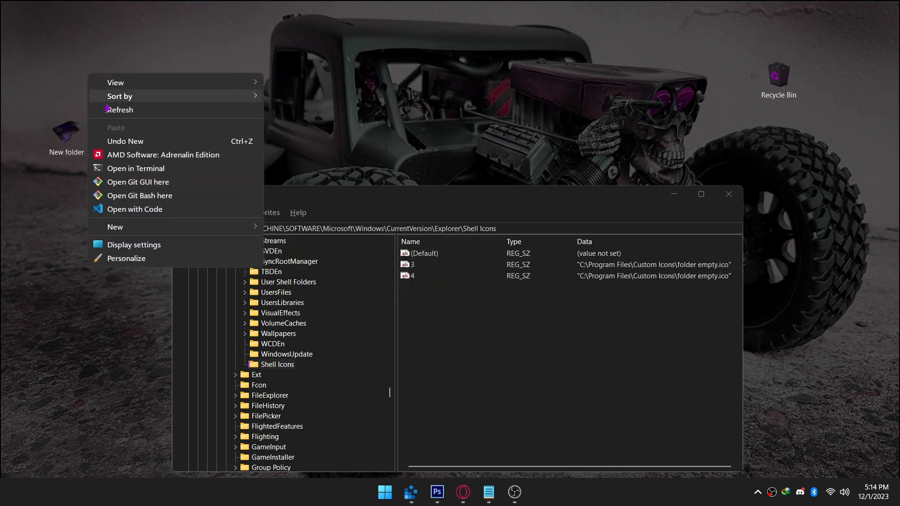
{"action": "mouse_move", "coordinate": [125, 228]}
{"action": "left_click", "coordinate": [285, 231]}
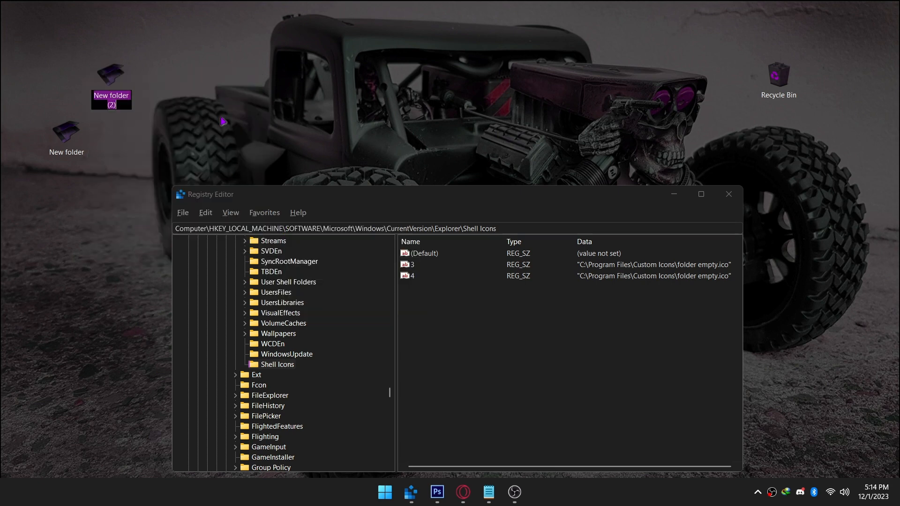
{"action": "left_click", "coordinate": [221, 112]}
{"action": "left_click_drag", "start_coordinate": [120, 78], "coordinate": [85, 125]}
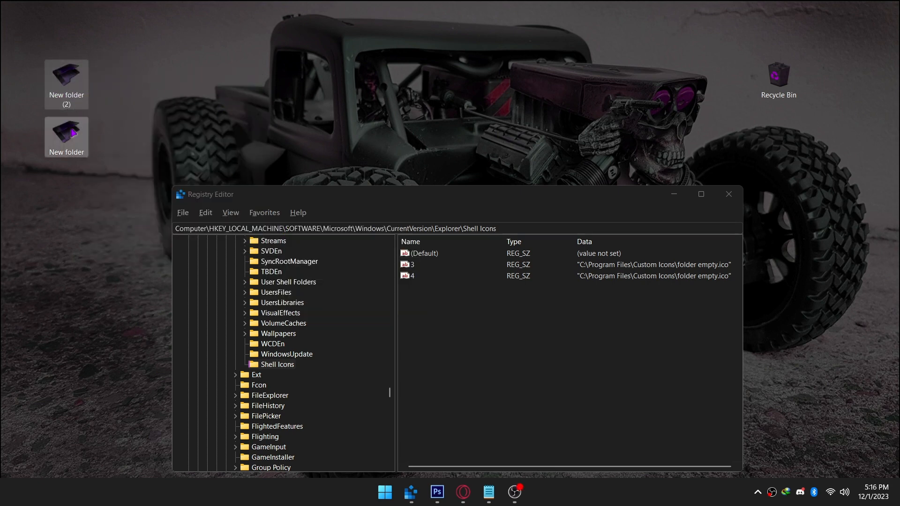
{"action": "right_click", "coordinate": [146, 76]}
{"action": "left_click", "coordinate": [160, 106]}
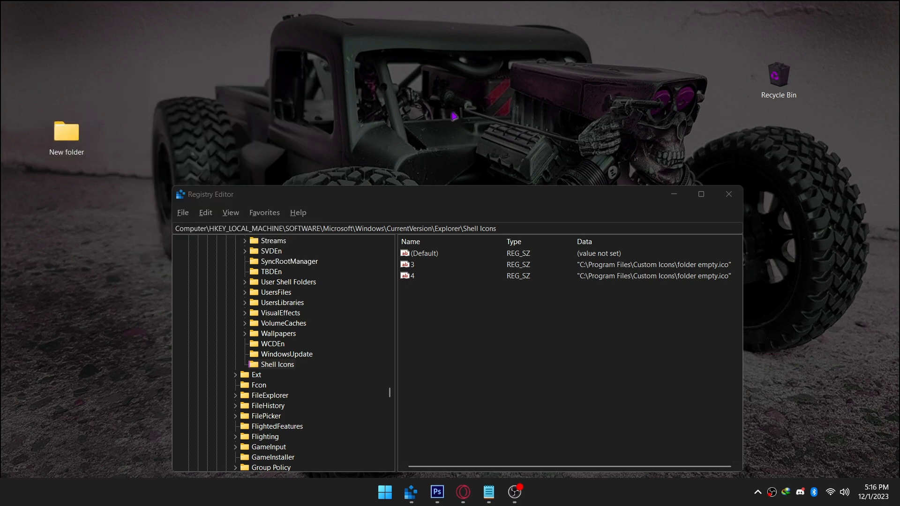
Step: Open This PC from the Start menu and enable "Always show icons, never thumbnails" in Folder Options
{"action": "key", "text": "super"}
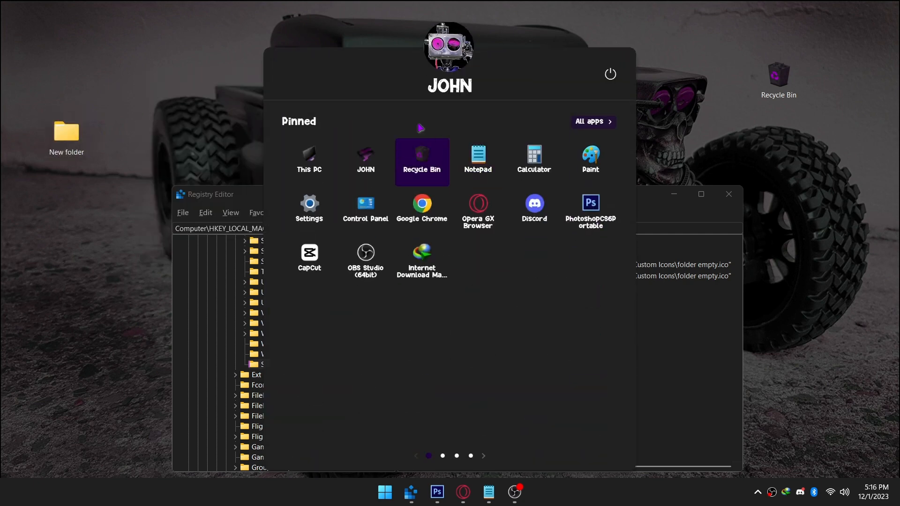
{"action": "left_click", "coordinate": [305, 159]}
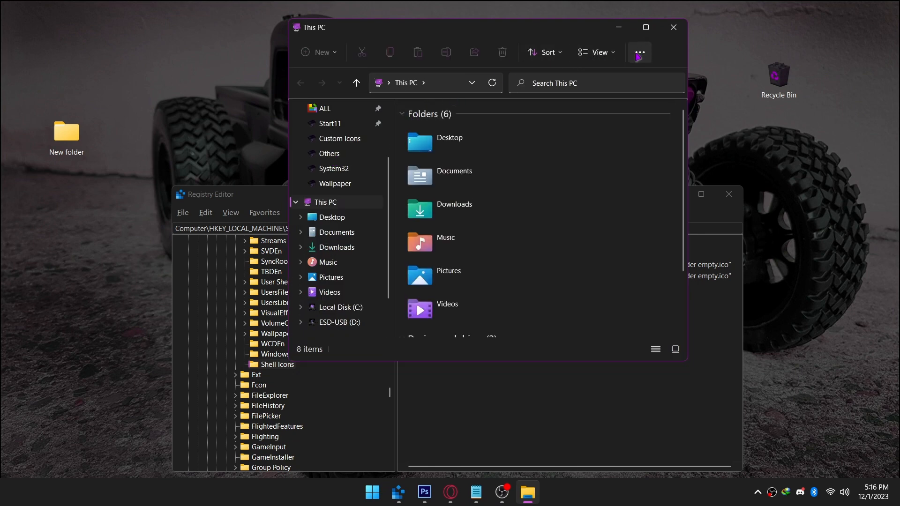
{"action": "left_click", "coordinate": [639, 54]}
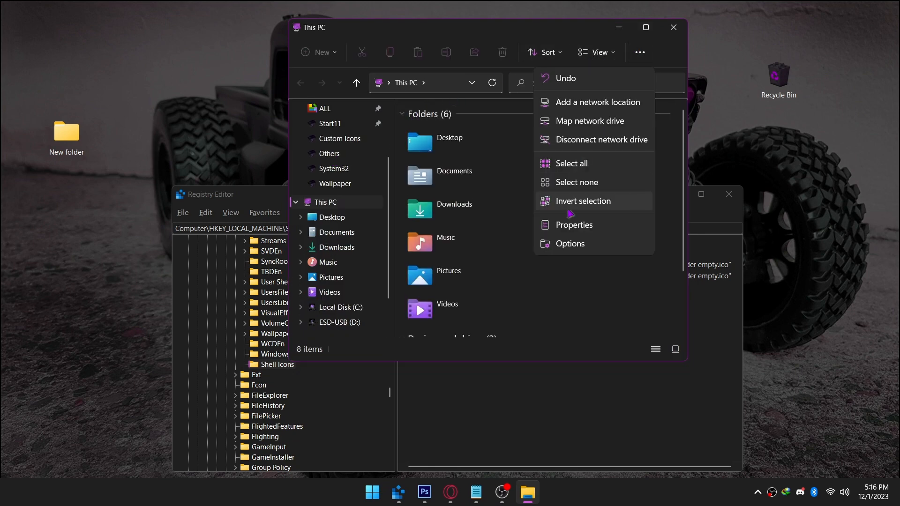
{"action": "left_click", "coordinate": [564, 244]}
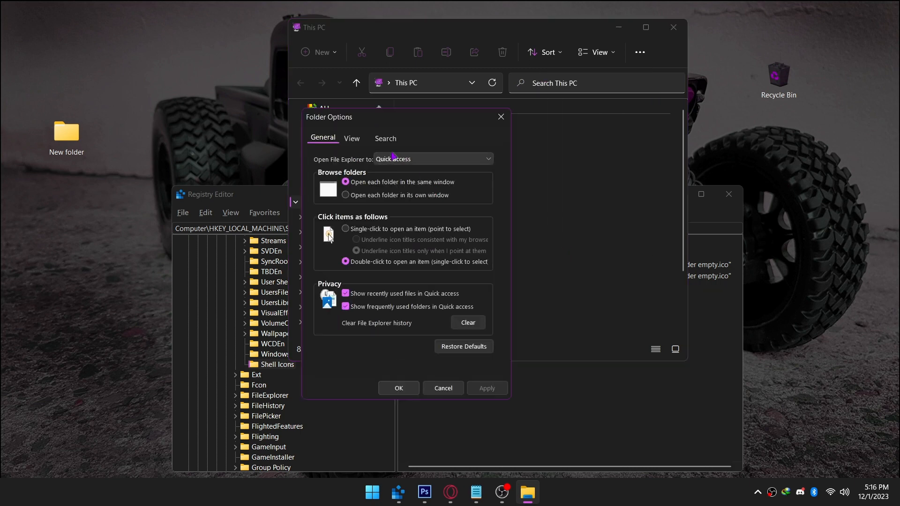
{"action": "left_click", "coordinate": [352, 139]}
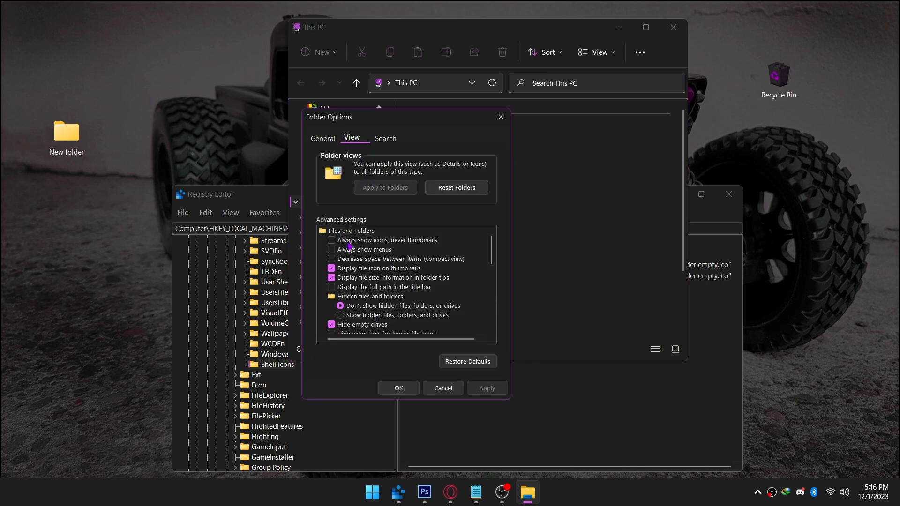
{"action": "left_click", "coordinate": [333, 241]}
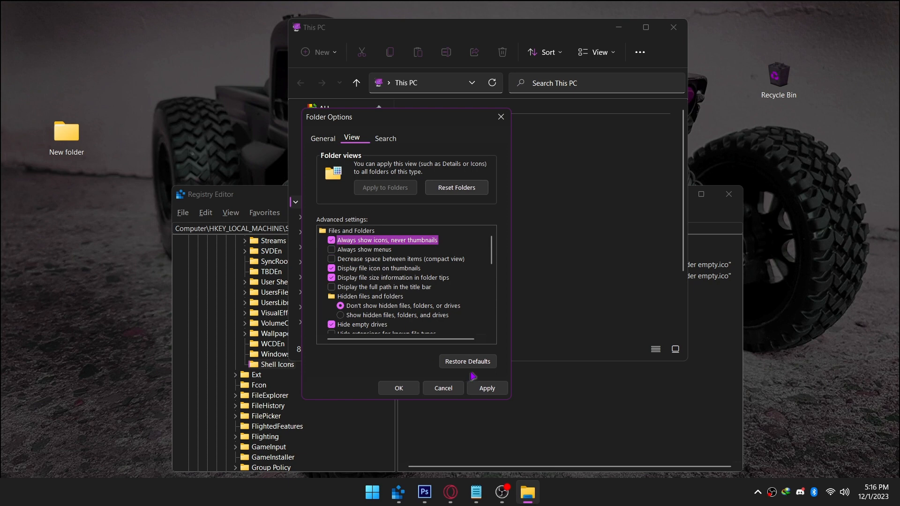
{"action": "left_click", "coordinate": [483, 388]}
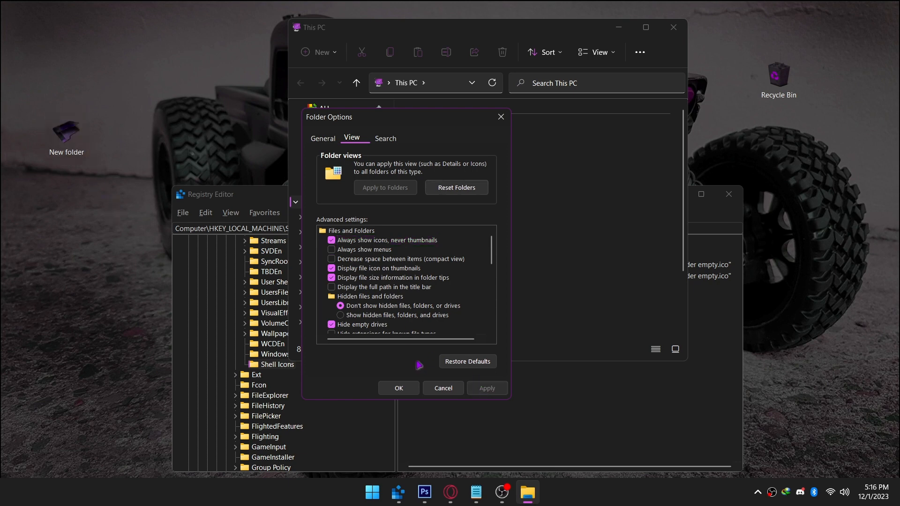
{"action": "left_click", "coordinate": [399, 387]}
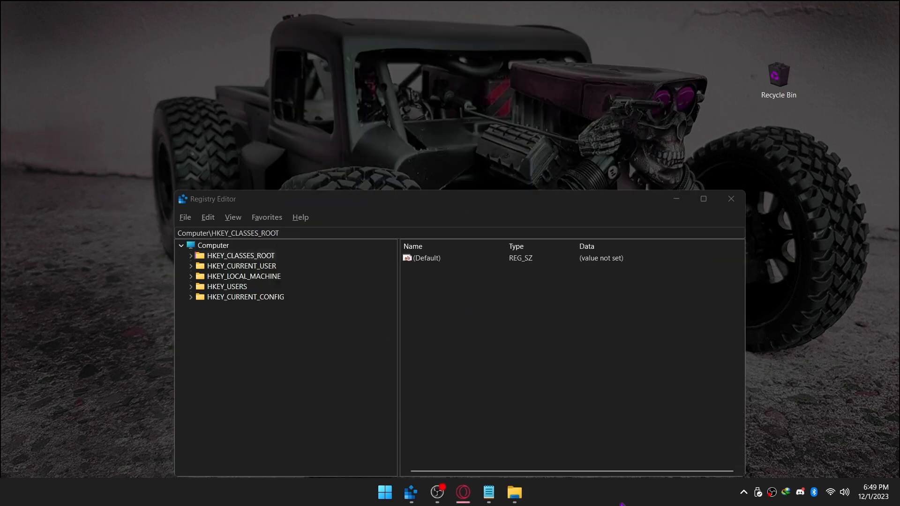
Step: Bring up This PC, copy the Desktop folder's registry path from the Drives Icons note and minimize the note
{"action": "mouse_move", "coordinate": [513, 492]}
{"action": "left_click", "coordinate": [549, 455]}
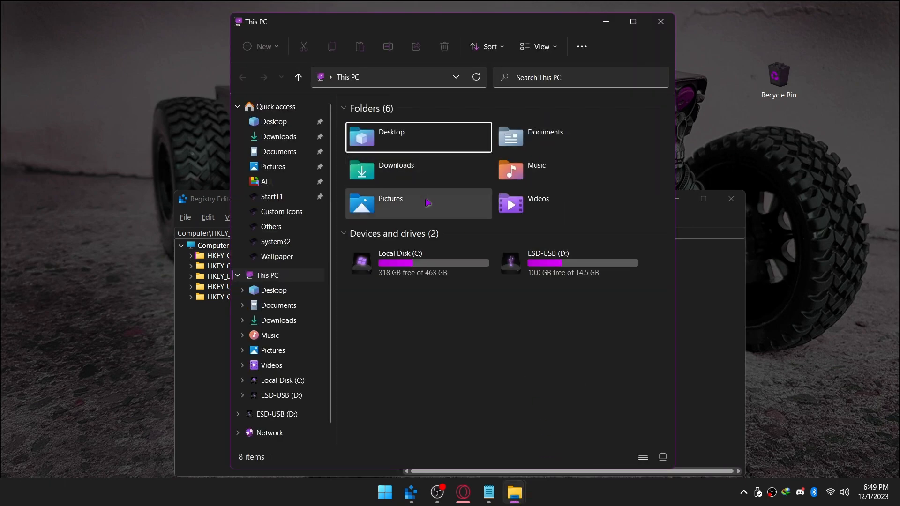
{"action": "mouse_move", "coordinate": [488, 492]}
{"action": "left_click", "coordinate": [488, 451]}
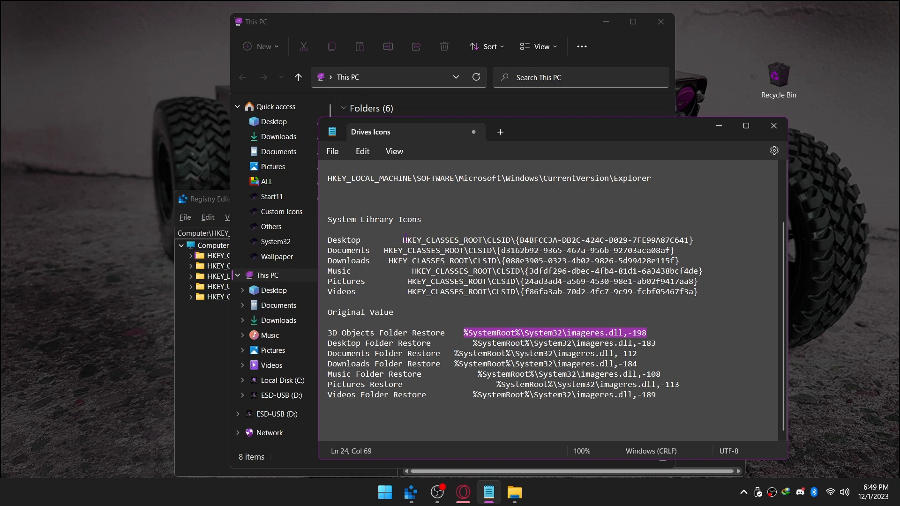
{"action": "left_click_drag", "start_coordinate": [404, 240], "coordinate": [328, 239]}
{"action": "double_click", "coordinate": [686, 239]}
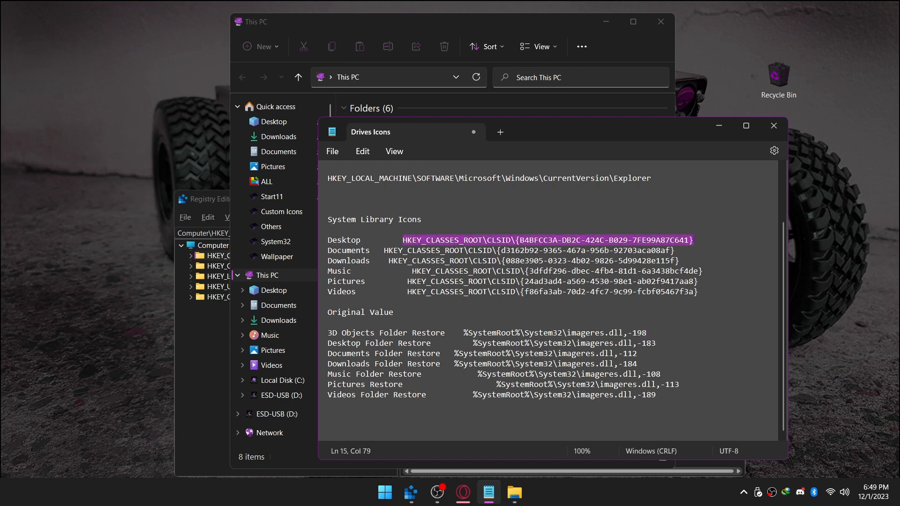
{"action": "right_click", "coordinate": [687, 240]}
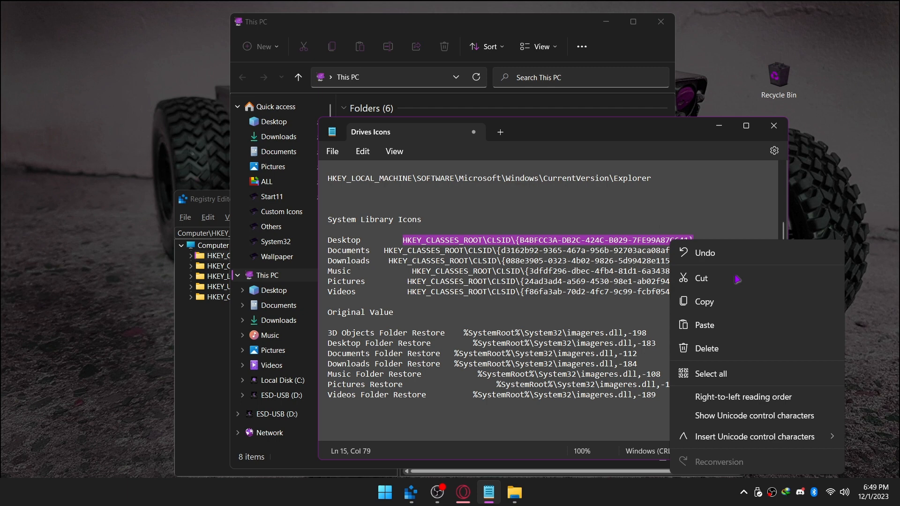
{"action": "left_click", "coordinate": [720, 305]}
{"action": "left_click", "coordinate": [719, 126]}
Step: In Registry Editor, go to HKEY_CLASSES_ROOT\CLSID\{B4BFCC3A-DB2C-424C-B029-7FE99A87C641} and select its DefaultIcon key
{"action": "left_click", "coordinate": [713, 288]}
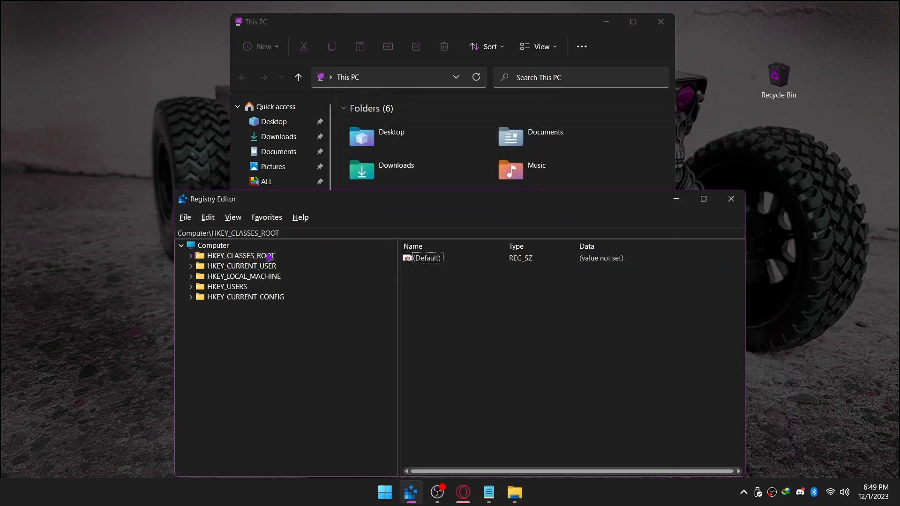
{"action": "left_click", "coordinate": [298, 229]}
{"action": "left_click_drag", "start_coordinate": [294, 231], "coordinate": [171, 234]}
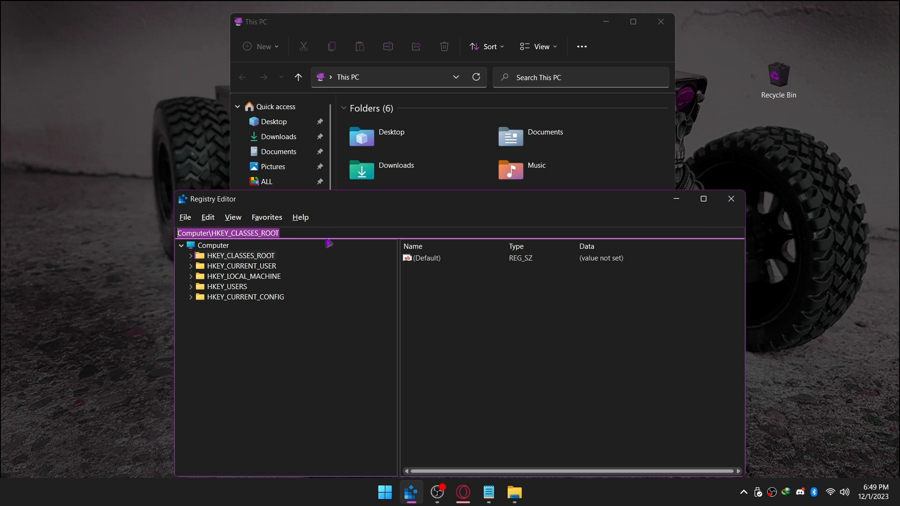
{"action": "key", "text": "ctrl+v"}
{"action": "key", "text": "Return"}
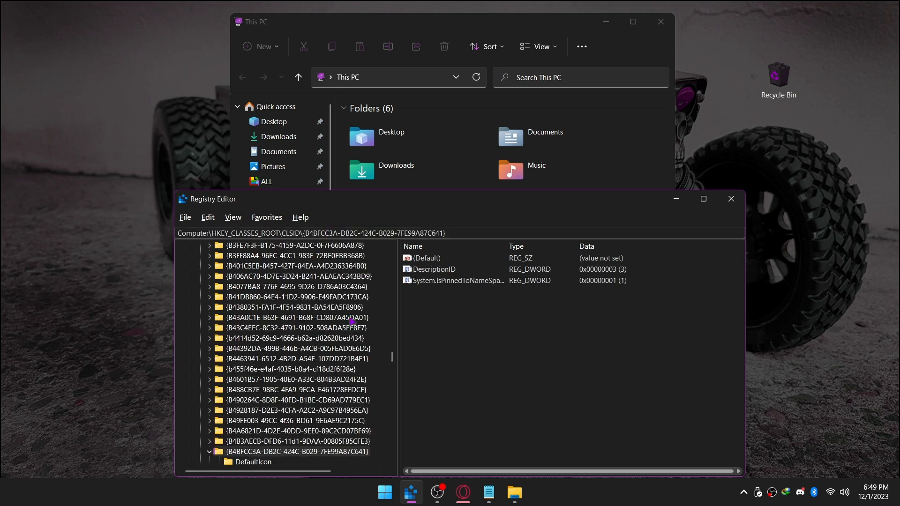
{"action": "scroll", "coordinate": [316, 356], "scroll_direction": "down", "scroll_amount": 4}
{"action": "left_click", "coordinate": [253, 338]}
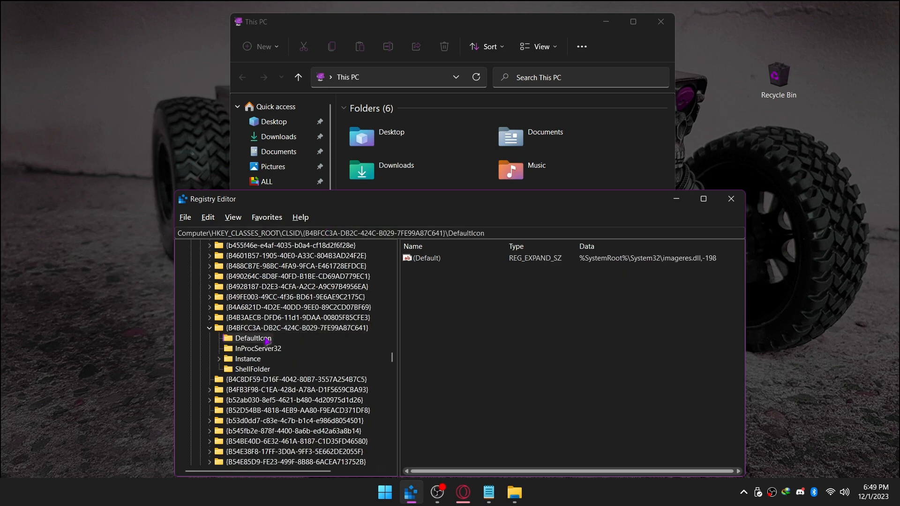
Step: Change the owner of the Desktop folder's DefaultIcon key to Everyone in its advanced security settings
{"action": "right_click", "coordinate": [266, 342]}
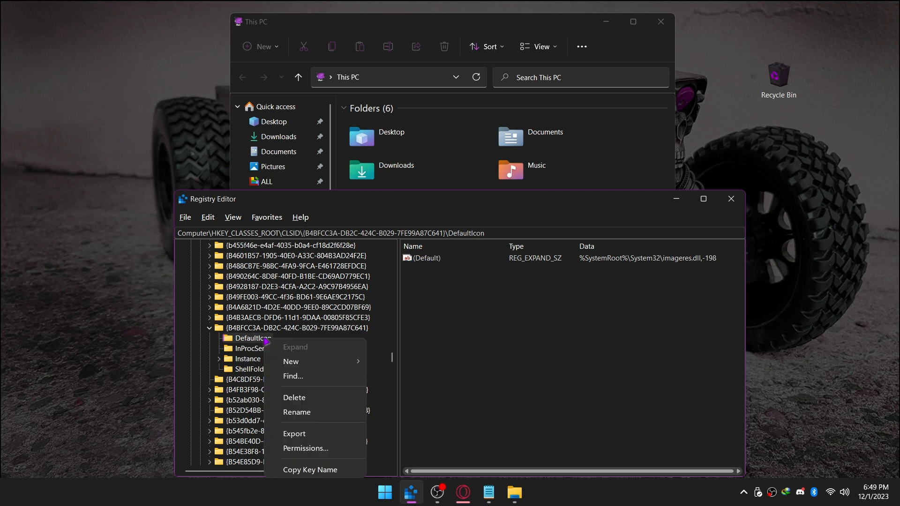
{"action": "left_click", "coordinate": [318, 448]}
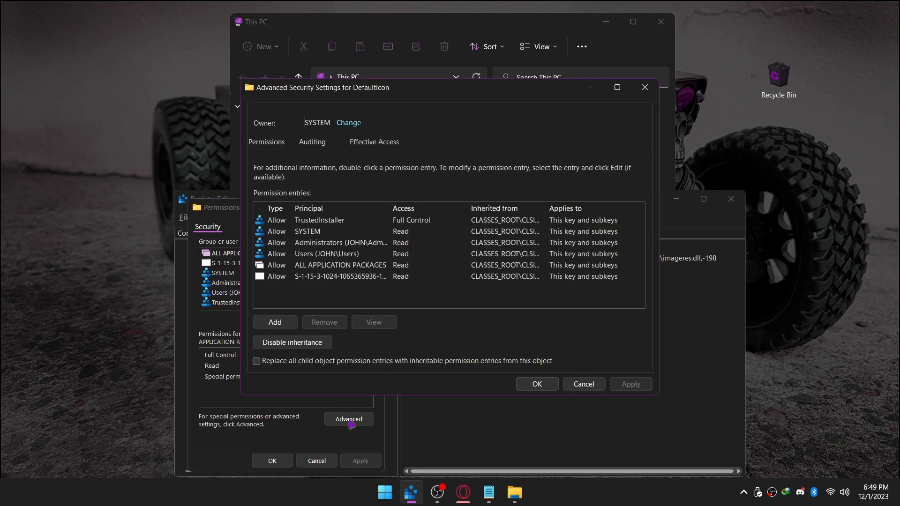
{"action": "left_click", "coordinate": [346, 124]}
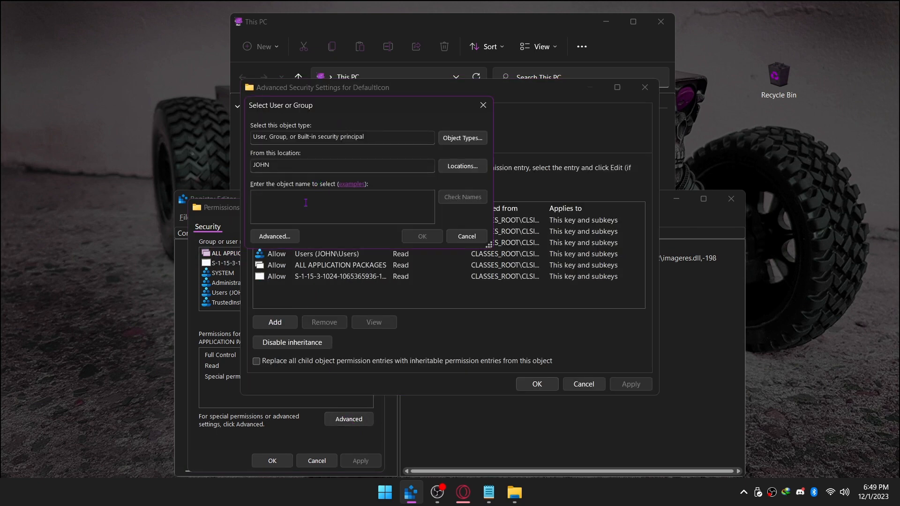
{"action": "type", "text": "ev"}
{"action": "left_click", "coordinate": [420, 237]}
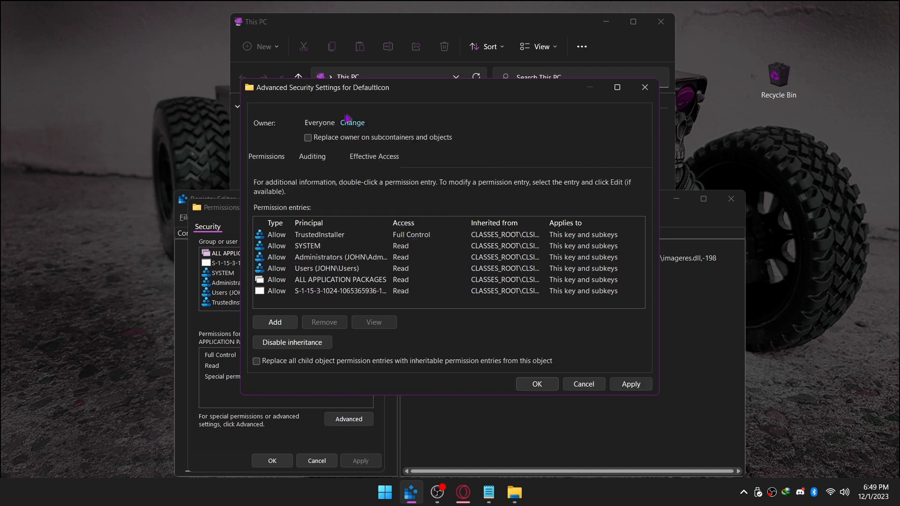
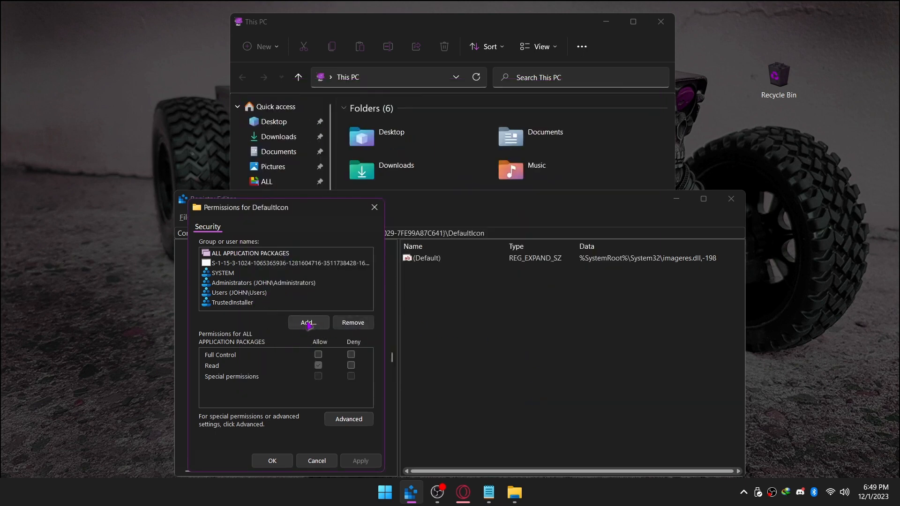
Step: Add Everyone to the DefaultIcon key's permissions, allow it Full Control and apply the change
{"action": "left_click", "coordinate": [308, 323]}
{"action": "type", "text": "everyone"}
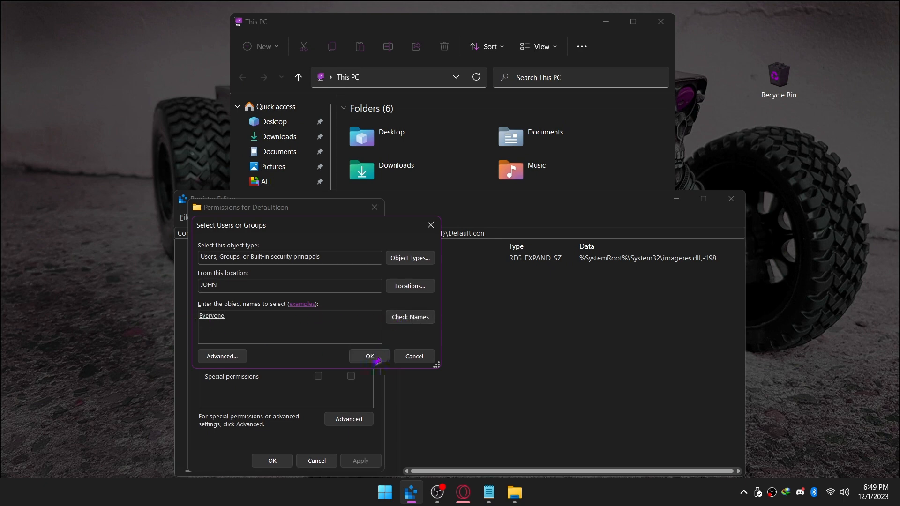
{"action": "left_click", "coordinate": [376, 359]}
{"action": "left_click", "coordinate": [233, 294]}
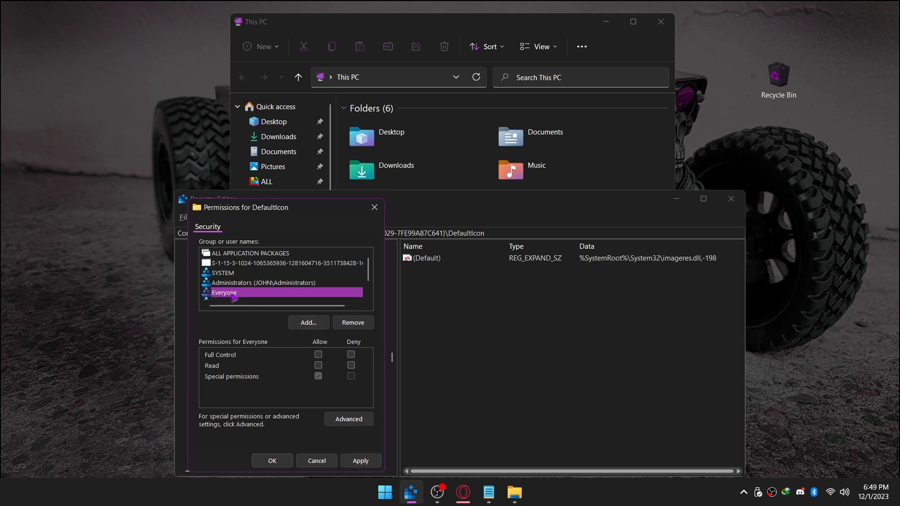
{"action": "left_click", "coordinate": [319, 355]}
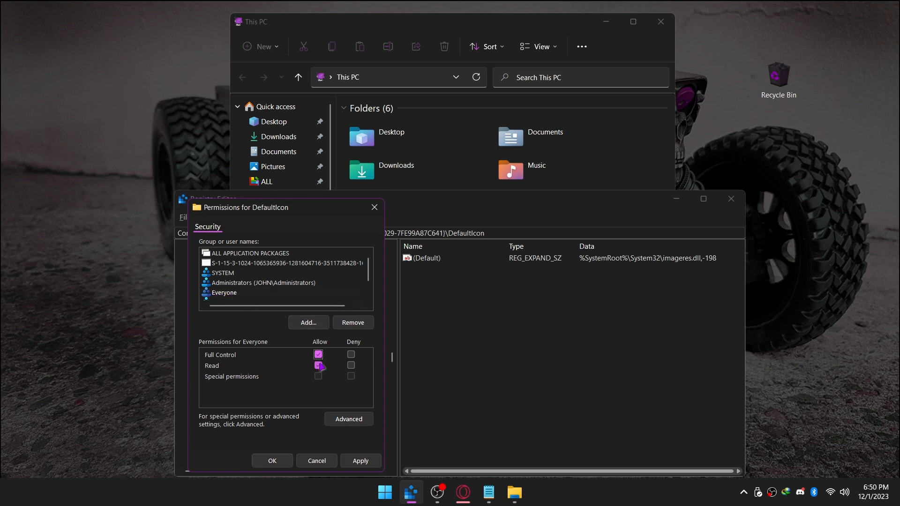
{"action": "left_click", "coordinate": [355, 461]}
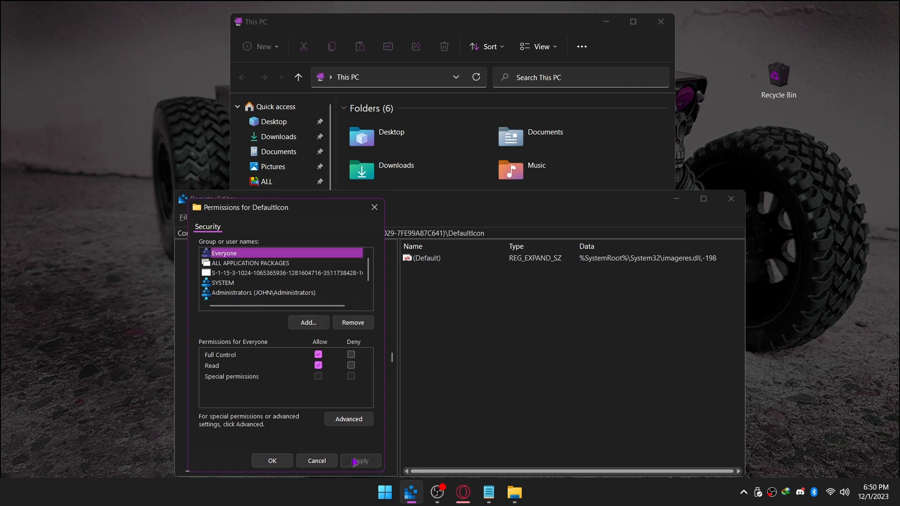
{"action": "left_click", "coordinate": [273, 461]}
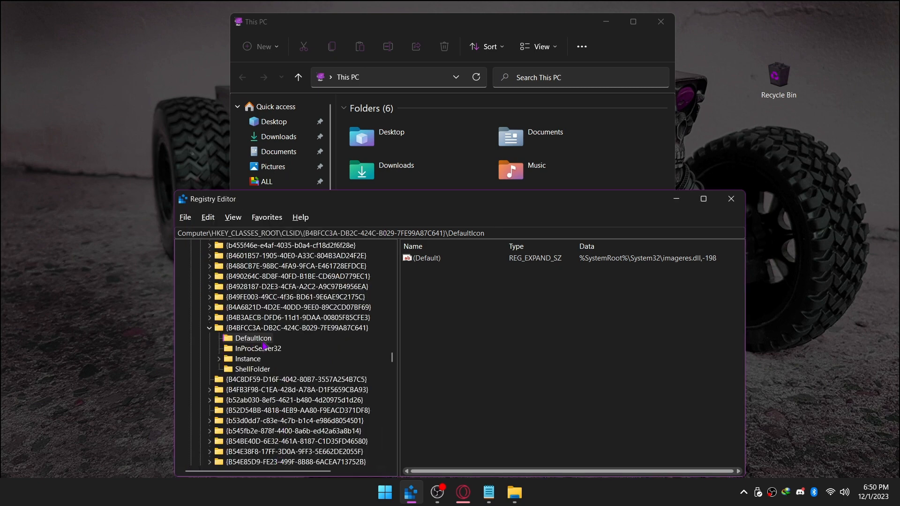
Step: Set the DefaultIcon key's (Default) value to "C:\Program Files\Custom Icons\Desktop.ico", using the path copied from the Desktop.ico file in the Custom Icons folder
{"action": "left_click", "coordinate": [432, 259]}
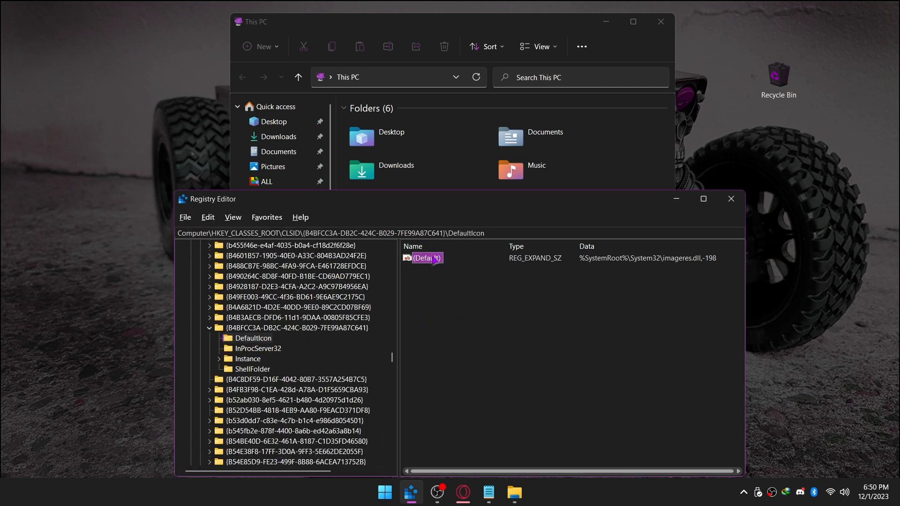
{"action": "right_click", "coordinate": [433, 259]}
{"action": "left_click", "coordinate": [455, 266]}
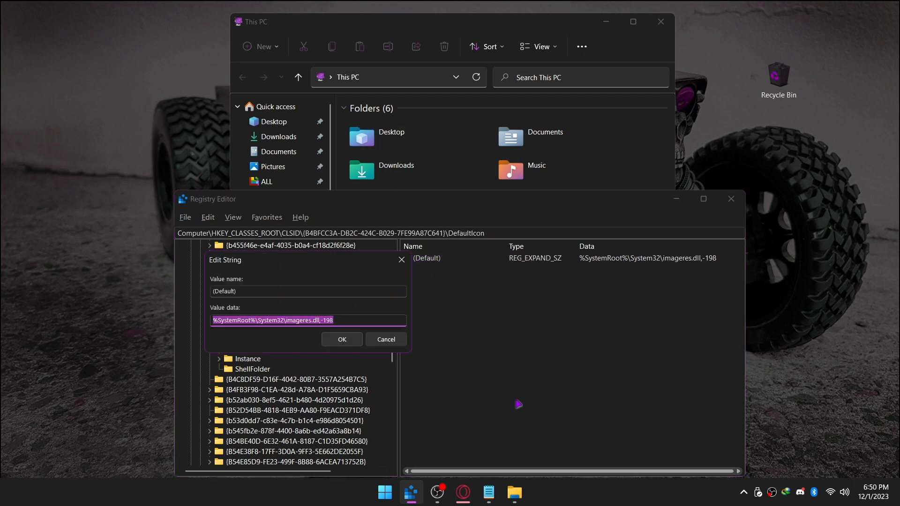
{"action": "mouse_move", "coordinate": [520, 489]}
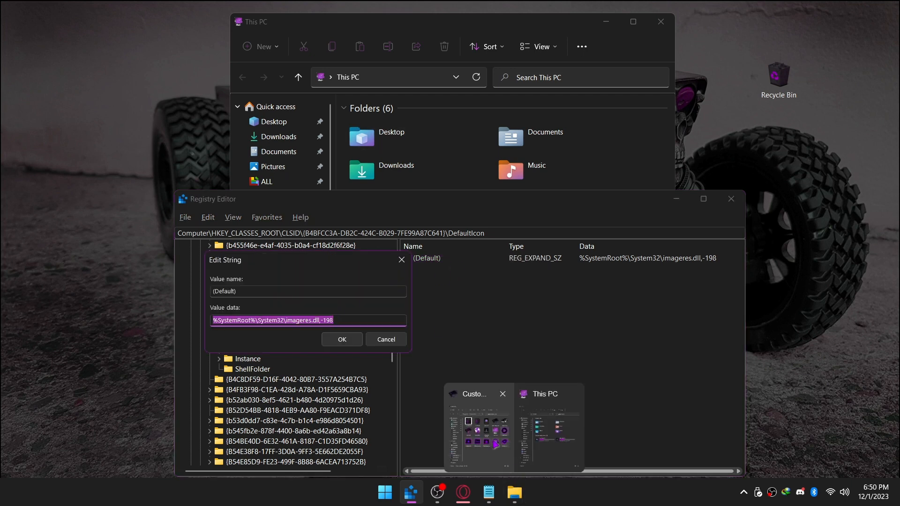
{"action": "left_click", "coordinate": [495, 443]}
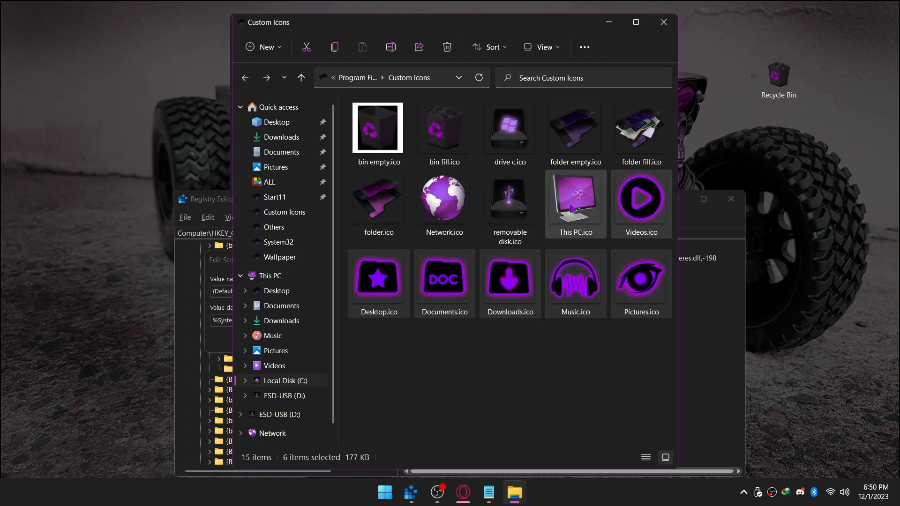
{"action": "left_click", "coordinate": [378, 281]}
{"action": "right_click", "coordinate": [380, 280]}
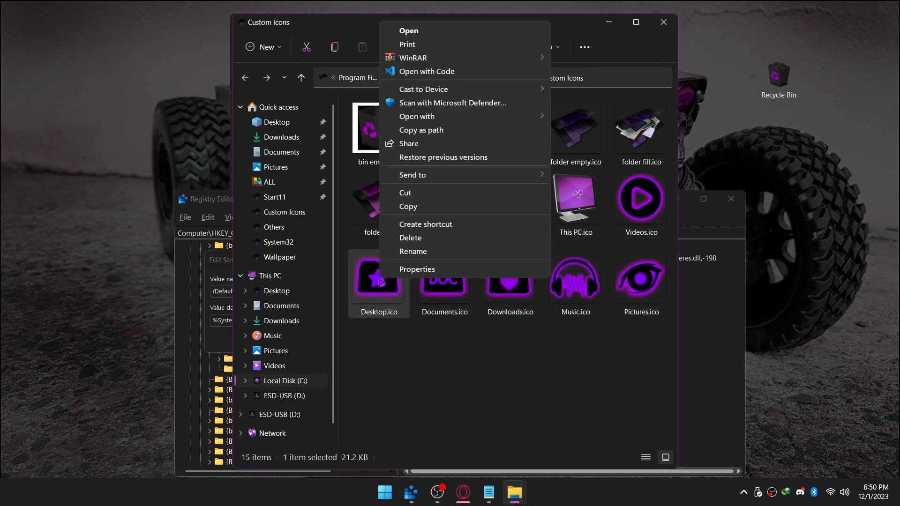
{"action": "left_click", "coordinate": [423, 135]}
{"action": "left_click", "coordinate": [609, 22]}
{"action": "left_click", "coordinate": [334, 320]}
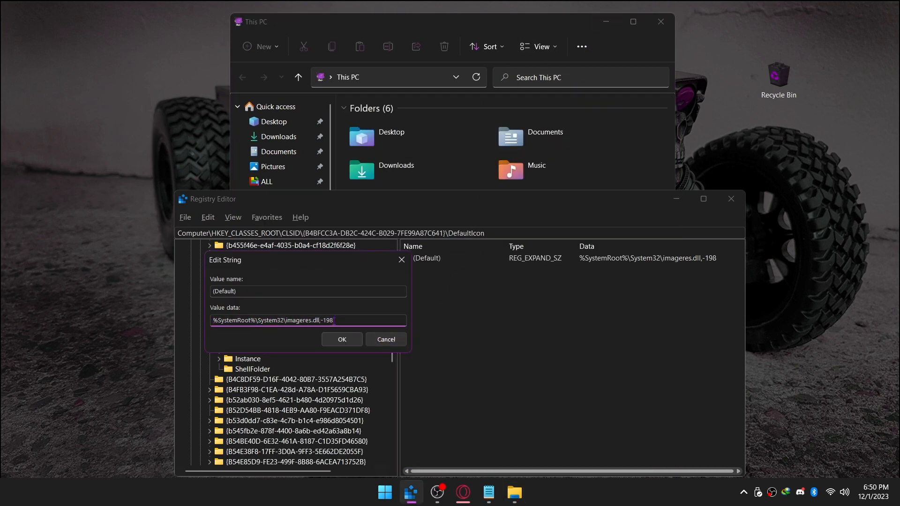
{"action": "key", "text": "ctrl+a"}
{"action": "key", "text": "ctrl+v"}
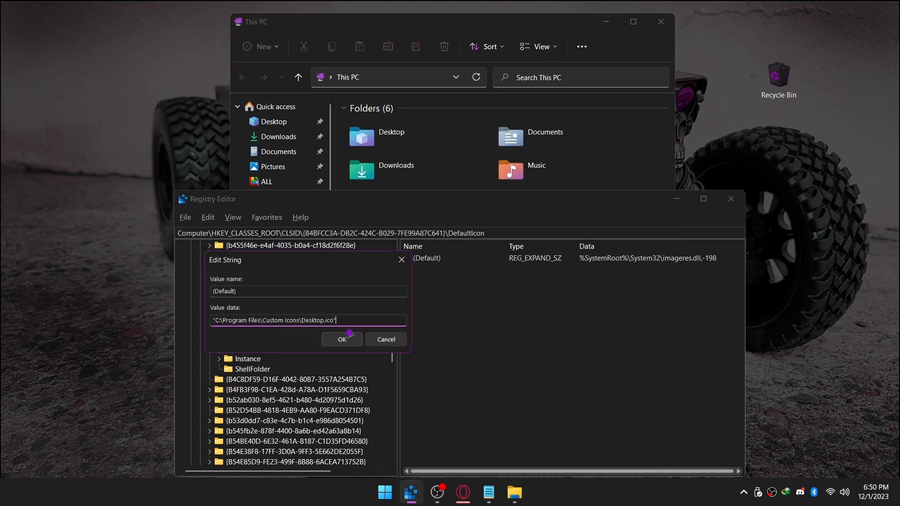
{"action": "left_click", "coordinate": [342, 340]}
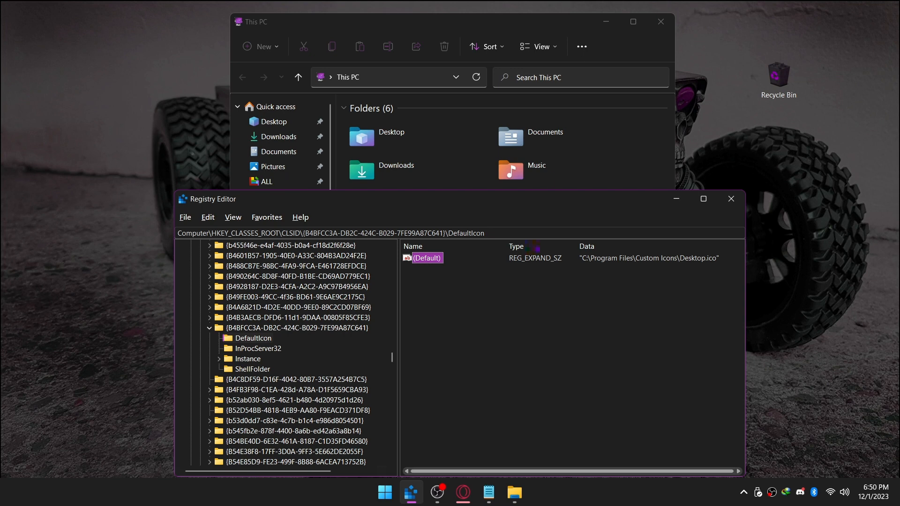
Step: Switch to the This PC window and refresh it to reload the Desktop folder's icon
{"action": "left_click", "coordinate": [546, 34]}
{"action": "right_click", "coordinate": [465, 339]}
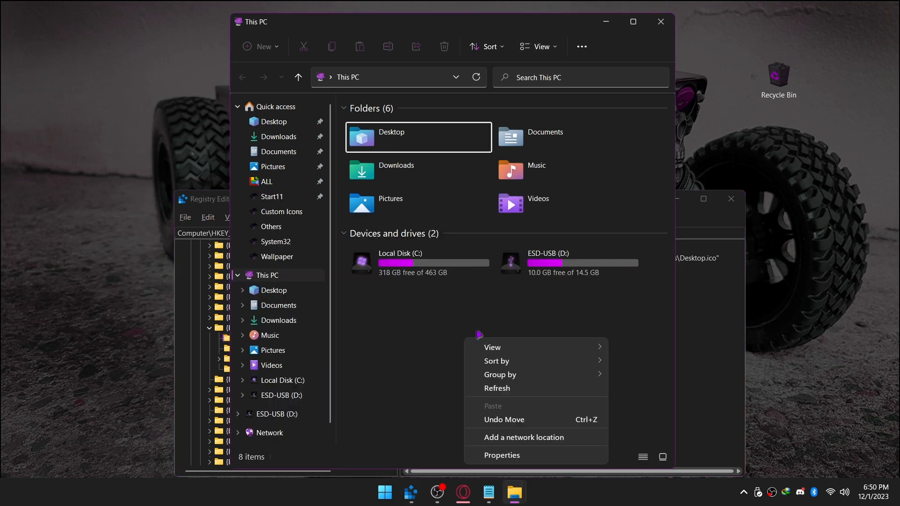
{"action": "left_click", "coordinate": [491, 389]}
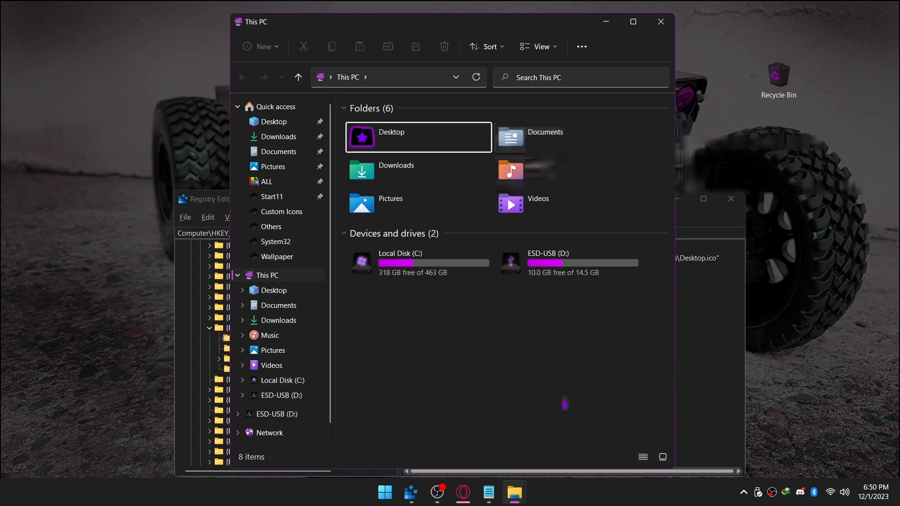
Step: Copy the Documents folder's registry path from the Drives Icons note and minimize the note
{"action": "mouse_move", "coordinate": [490, 492]}
{"action": "left_click", "coordinate": [492, 447]}
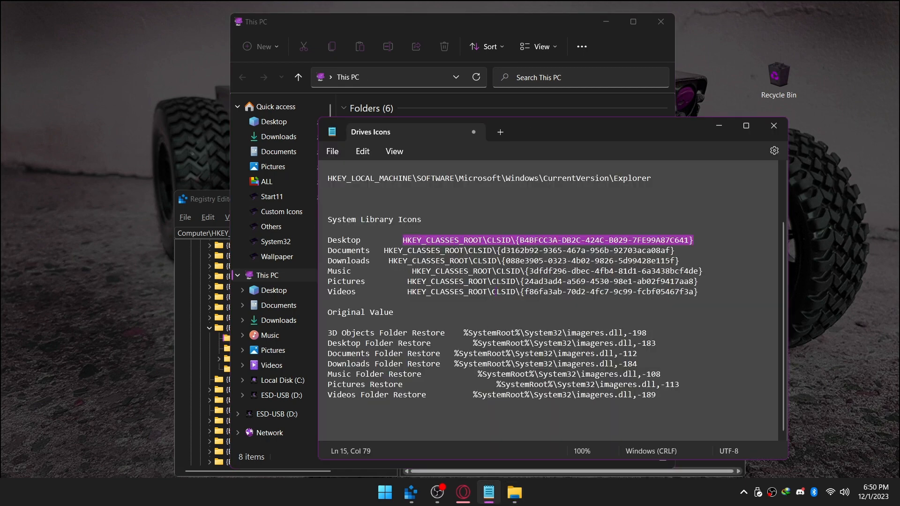
{"action": "left_click_drag", "start_coordinate": [384, 250], "coordinate": [674, 251]}
{"action": "right_click", "coordinate": [645, 254]}
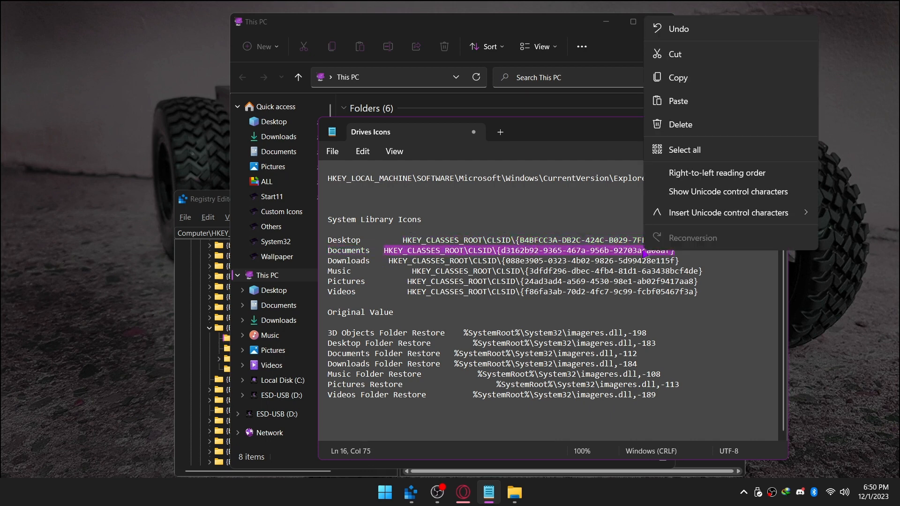
{"action": "left_click", "coordinate": [689, 77]}
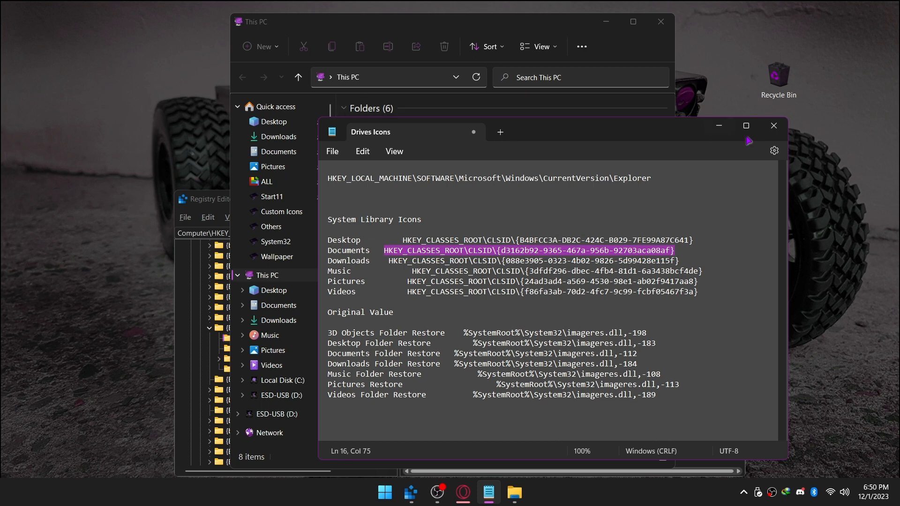
{"action": "left_click", "coordinate": [719, 126]}
Step: In Registry Editor, replace the current location with HKEY_CLASSES_ROOT\CLSID\{d3162b92-9365-467a-956b-92703aca08af} and go to that key
{"action": "left_click", "coordinate": [213, 204]}
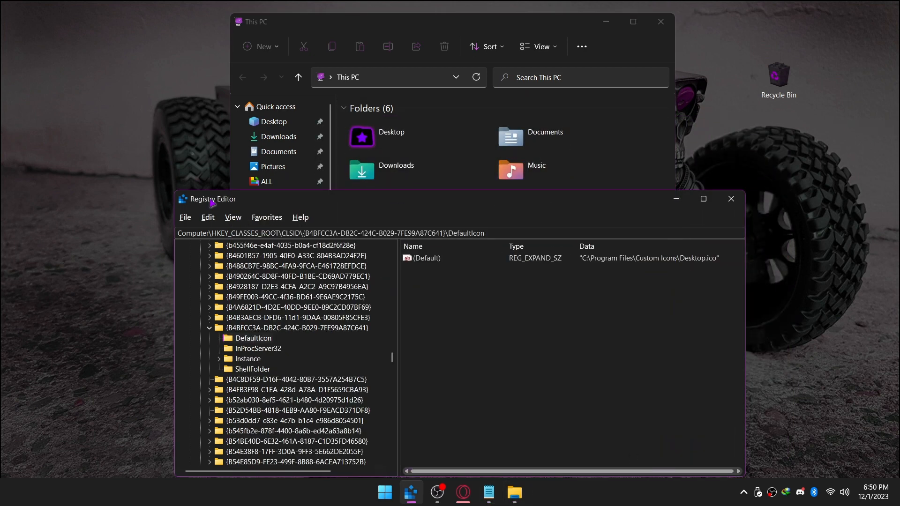
{"action": "left_click", "coordinate": [502, 234]}
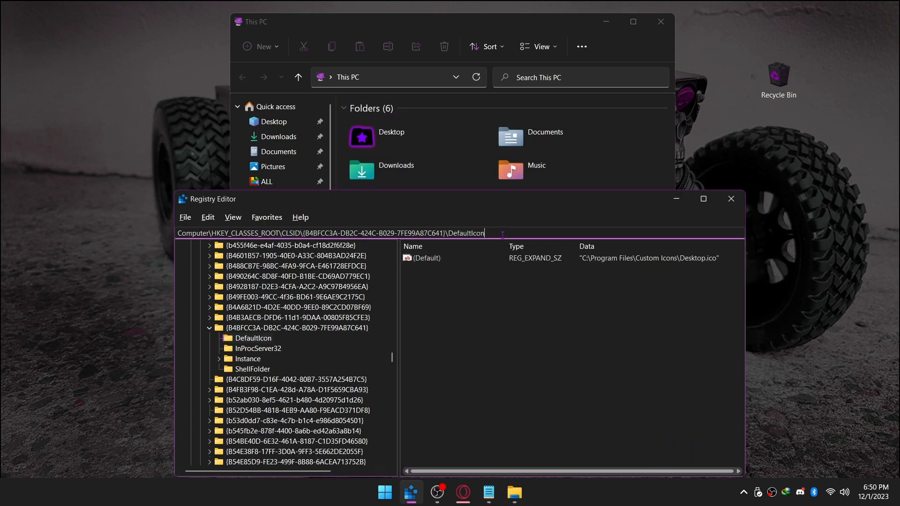
{"action": "key", "text": "ctrl+a"}
{"action": "key", "text": "BackSpace"}
{"action": "key", "text": "ctrl+v"}
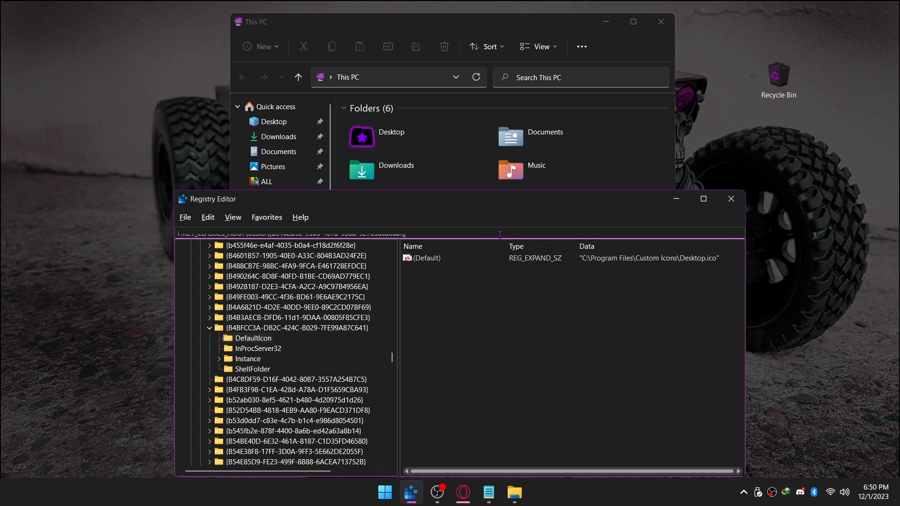
{"action": "key", "text": "Return"}
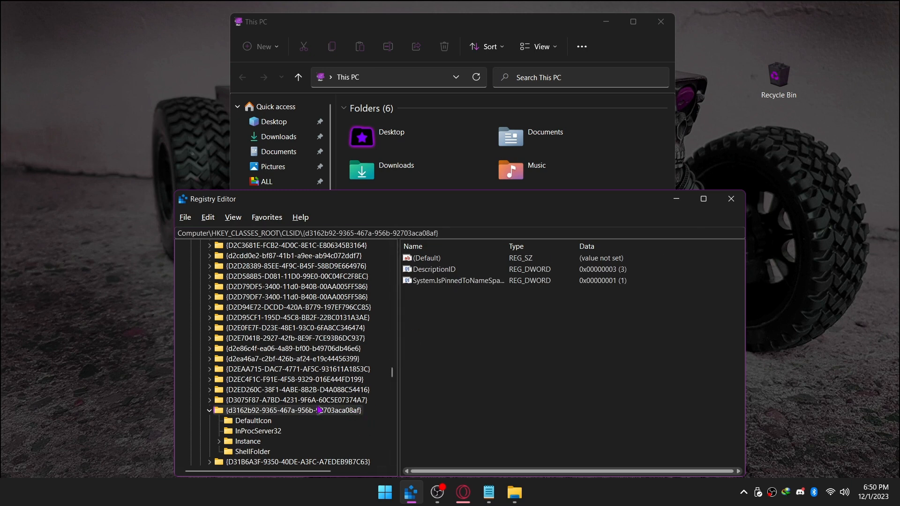
Step: Change the owner of the Documents folder's DefaultIcon key to Everyone in its advanced security settings and apply the change
{"action": "left_click", "coordinate": [261, 423]}
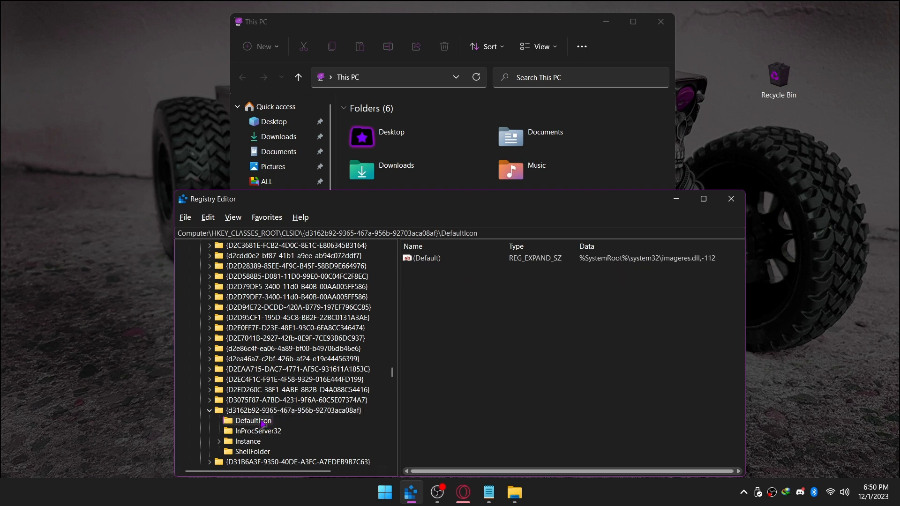
{"action": "right_click", "coordinate": [263, 424]}
{"action": "left_click", "coordinate": [315, 388]}
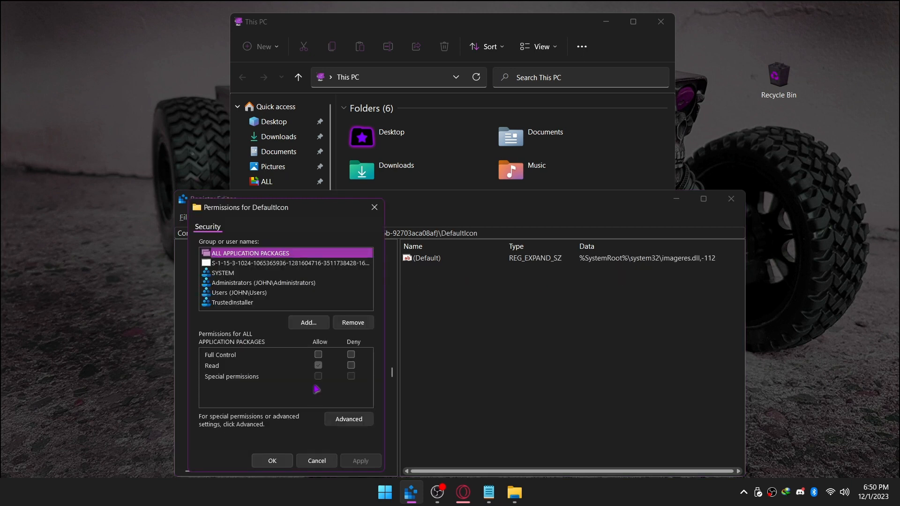
{"action": "left_click", "coordinate": [339, 421]}
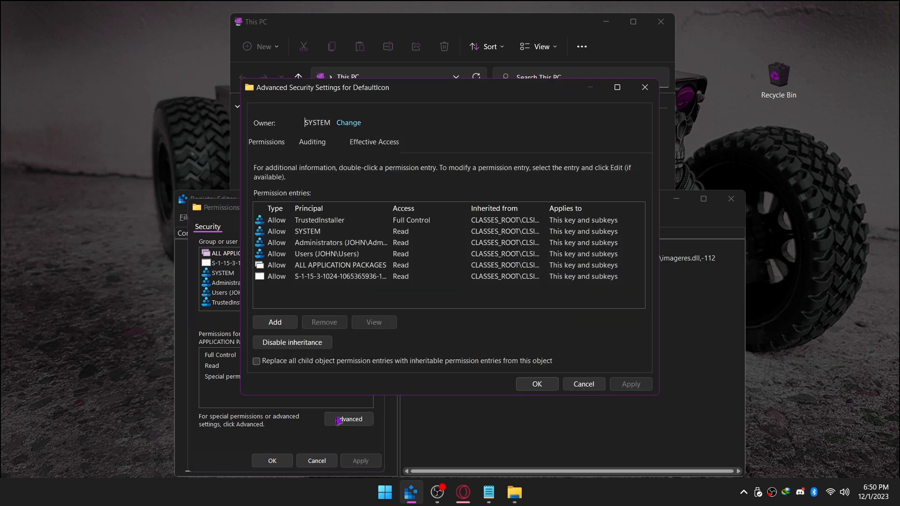
{"action": "left_click", "coordinate": [349, 123]}
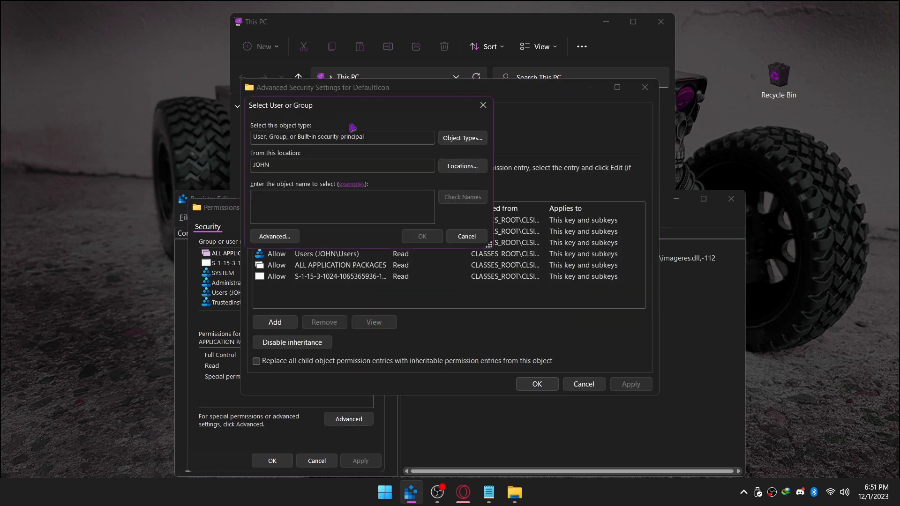
{"action": "type", "text": "everyone"}
{"action": "left_click", "coordinate": [463, 198]}
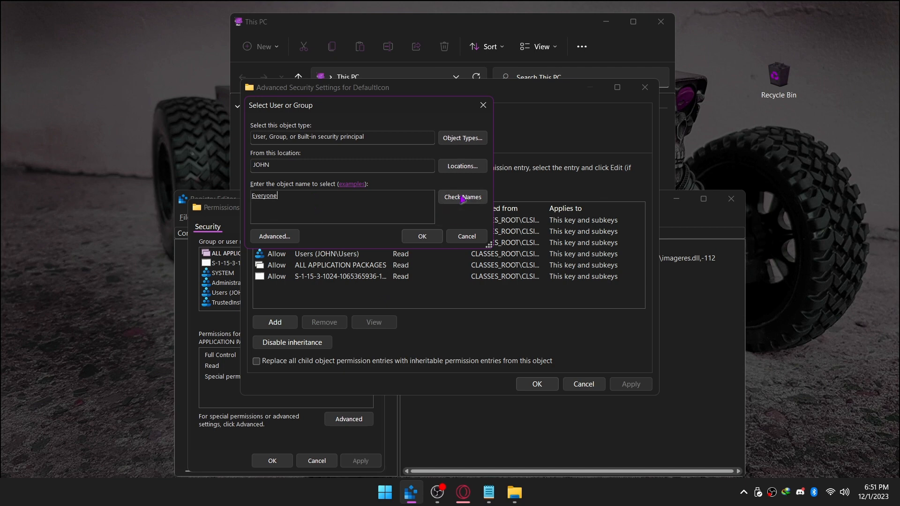
{"action": "left_click", "coordinate": [423, 236]}
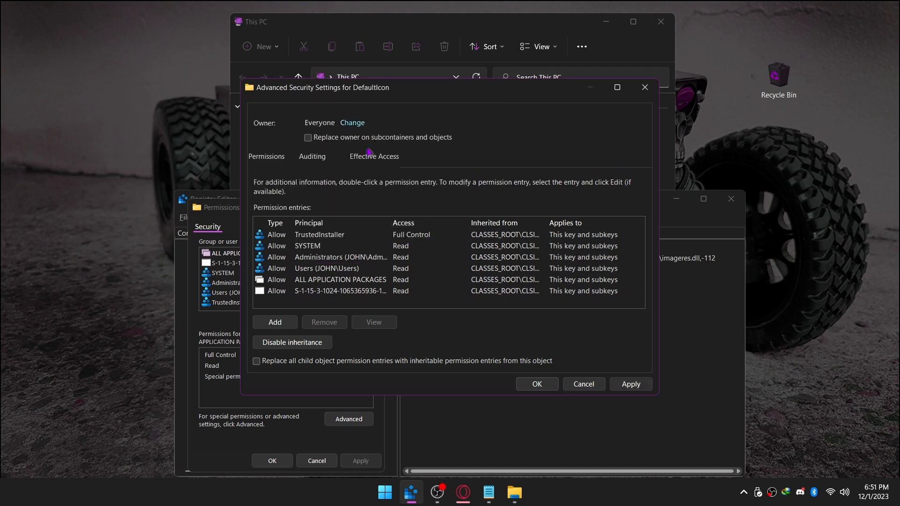
{"action": "left_click", "coordinate": [628, 385]}
{"action": "left_click", "coordinate": [536, 384]}
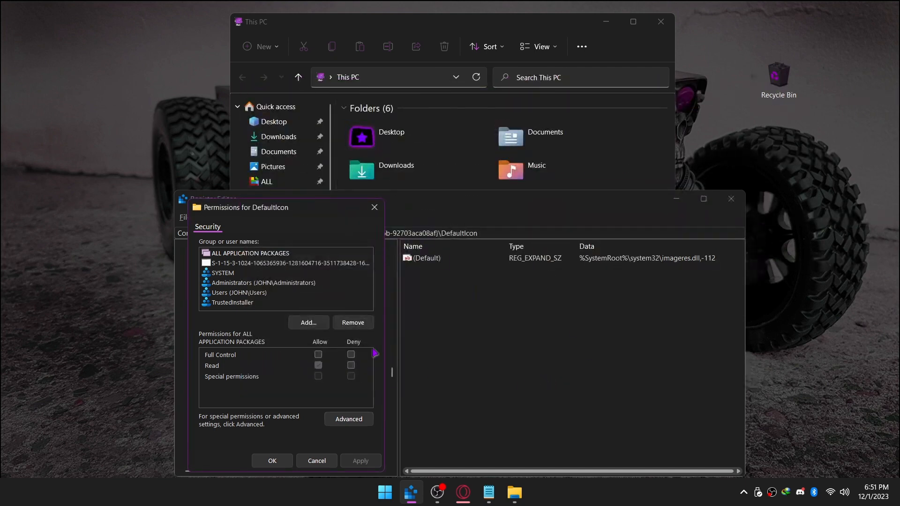
Step: Add Everyone to the DefaultIcon key's permissions, allow it Full Control and apply the permissions
{"action": "left_click", "coordinate": [302, 324]}
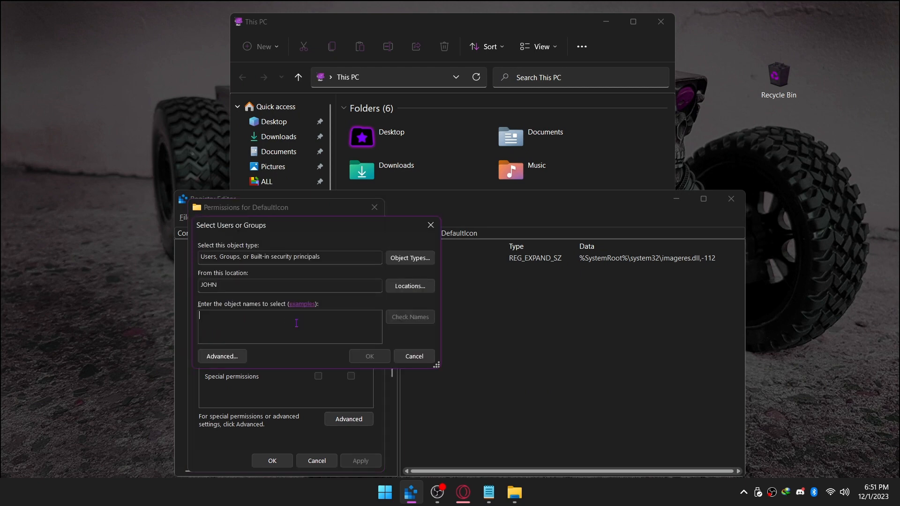
{"action": "type", "text": "everyone"}
{"action": "left_click", "coordinate": [399, 322]}
{"action": "left_click", "coordinate": [370, 358]}
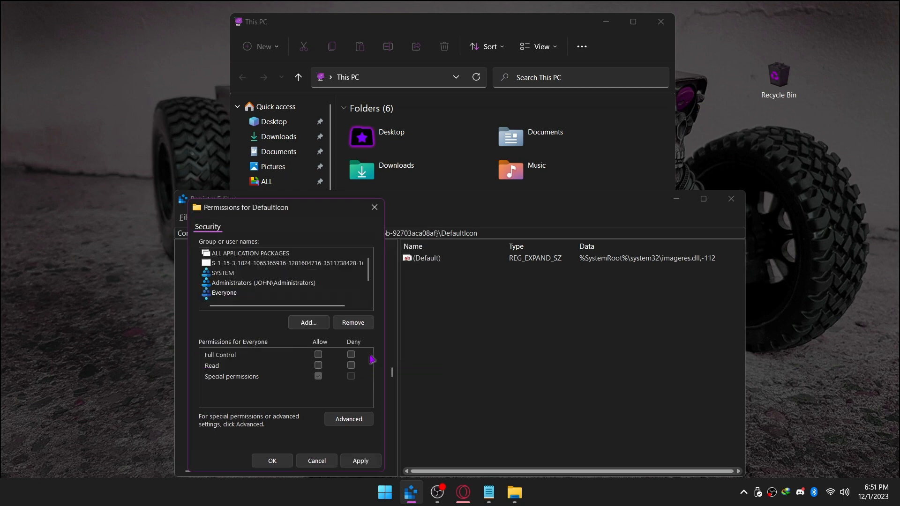
{"action": "left_click", "coordinate": [230, 295]}
{"action": "left_click", "coordinate": [318, 355]}
{"action": "left_click", "coordinate": [354, 463]}
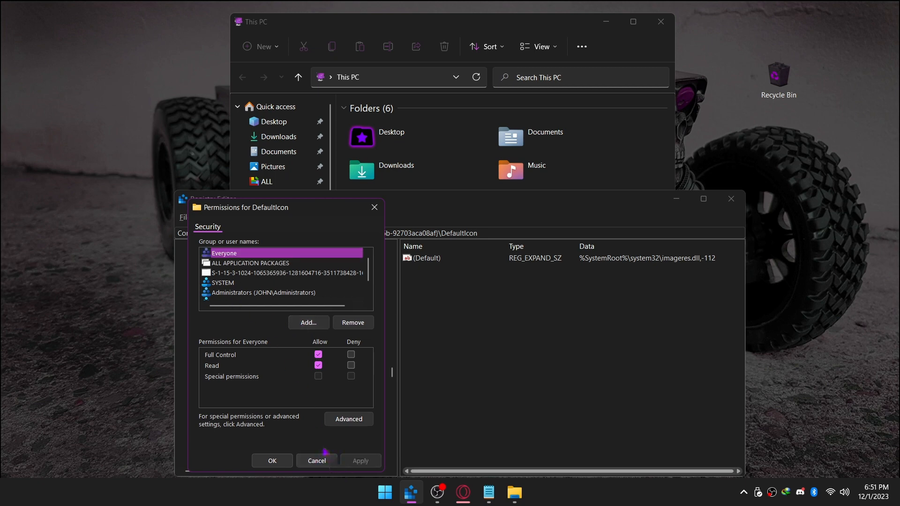
{"action": "left_click", "coordinate": [272, 462]}
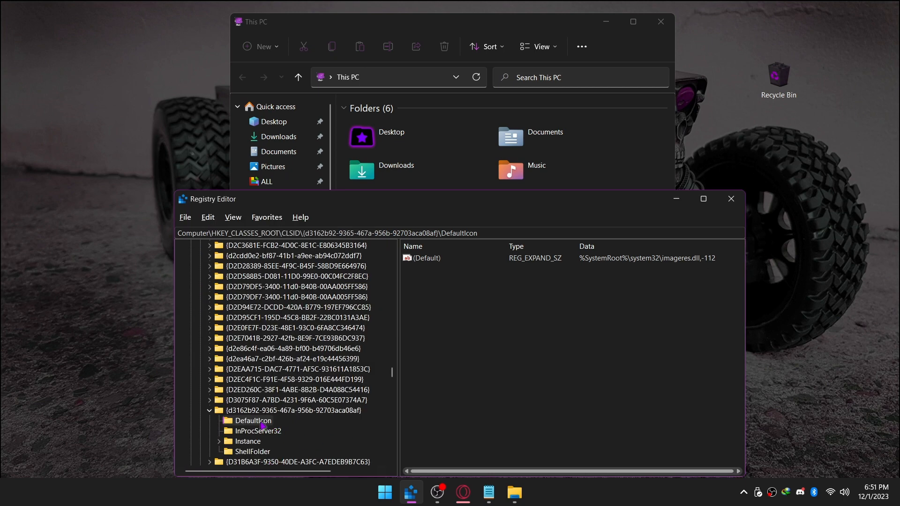
Step: Set the DefaultIcon key's (Default) value to "C:\Program Files\Custom Icons\Documents.ico", using the path copied from Documents.ico in the Custom Icons folder
{"action": "double_click", "coordinate": [433, 259]}
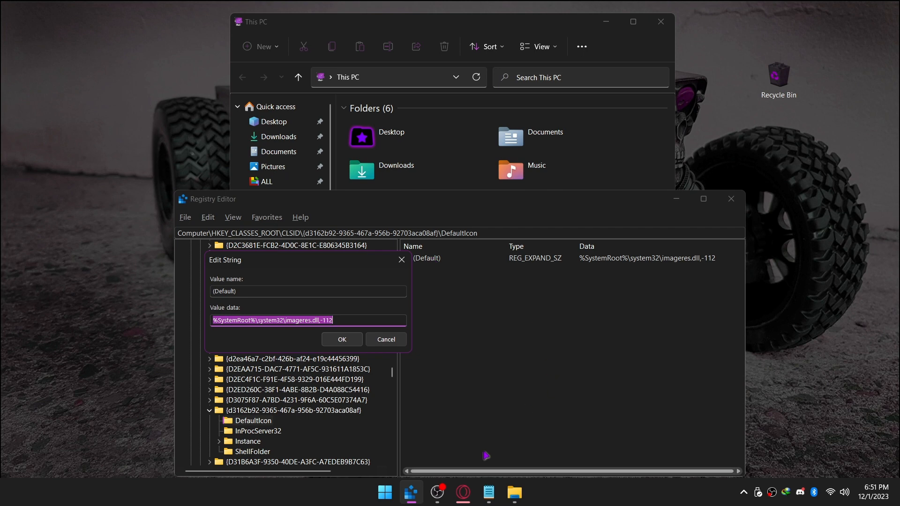
{"action": "mouse_move", "coordinate": [519, 495]}
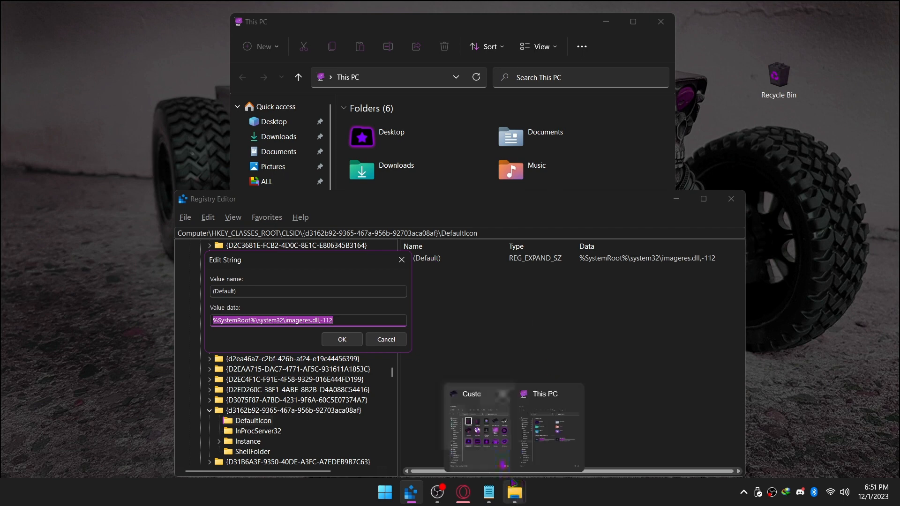
{"action": "left_click", "coordinate": [478, 429]}
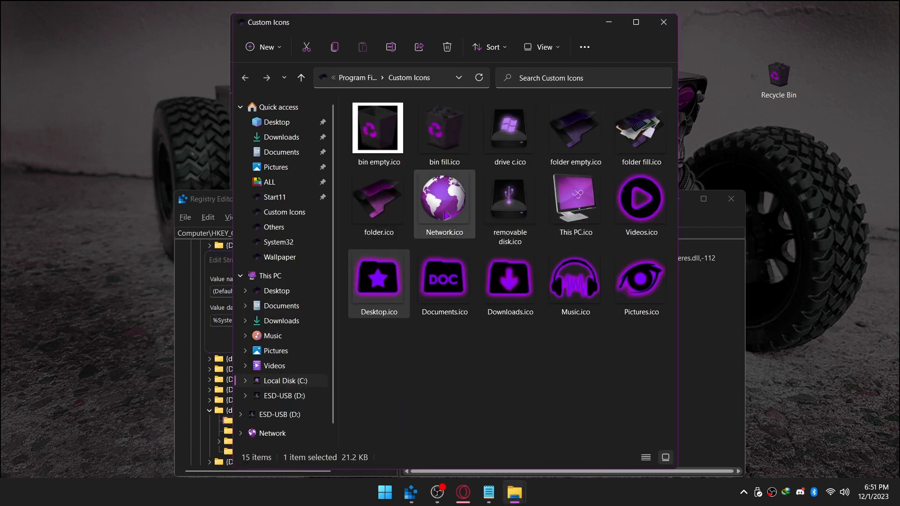
{"action": "left_click", "coordinate": [447, 288]}
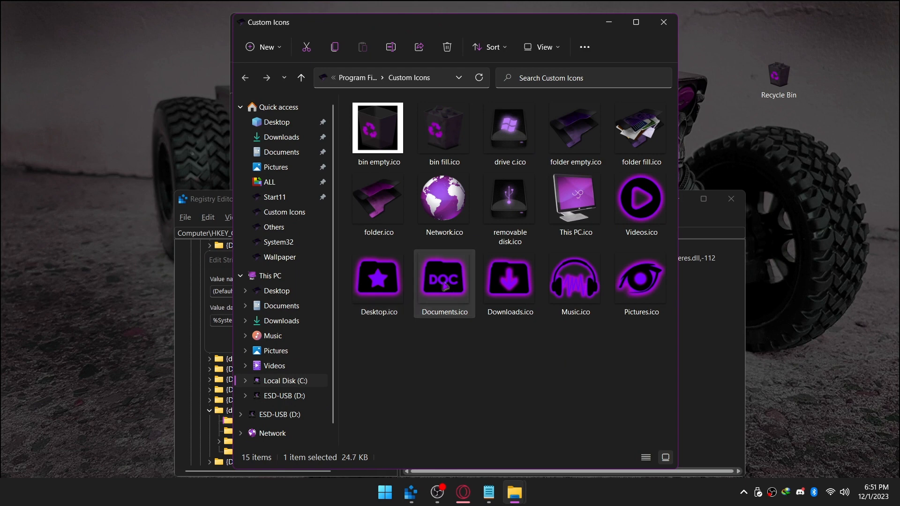
{"action": "right_click", "coordinate": [445, 286]}
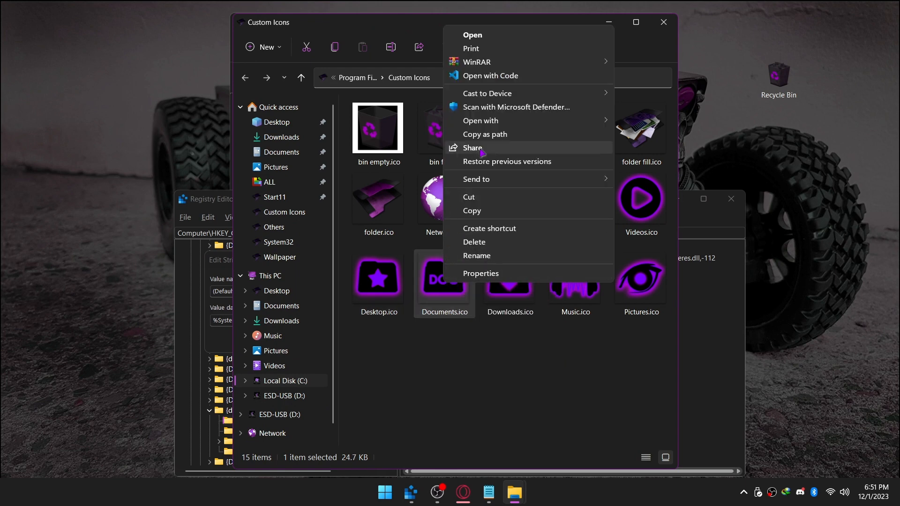
{"action": "left_click", "coordinate": [474, 135]}
{"action": "left_click", "coordinate": [609, 22]}
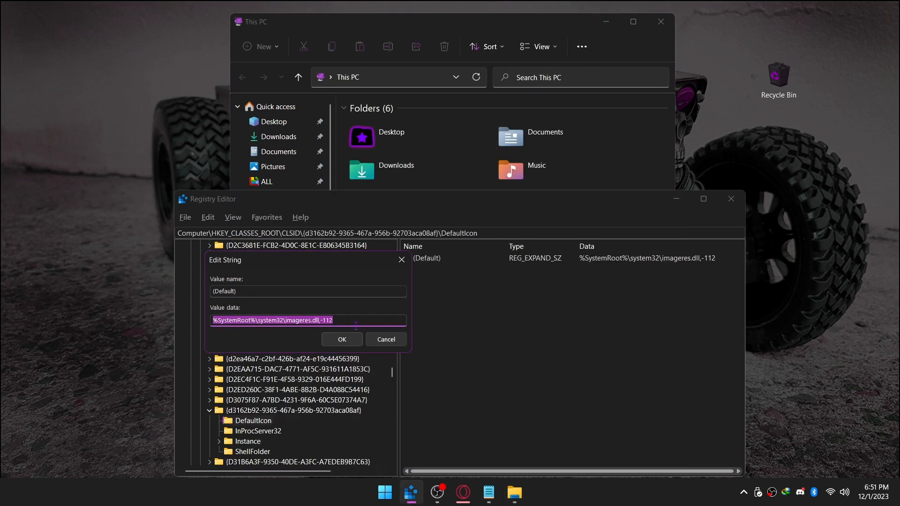
{"action": "key", "text": "ctrl+v"}
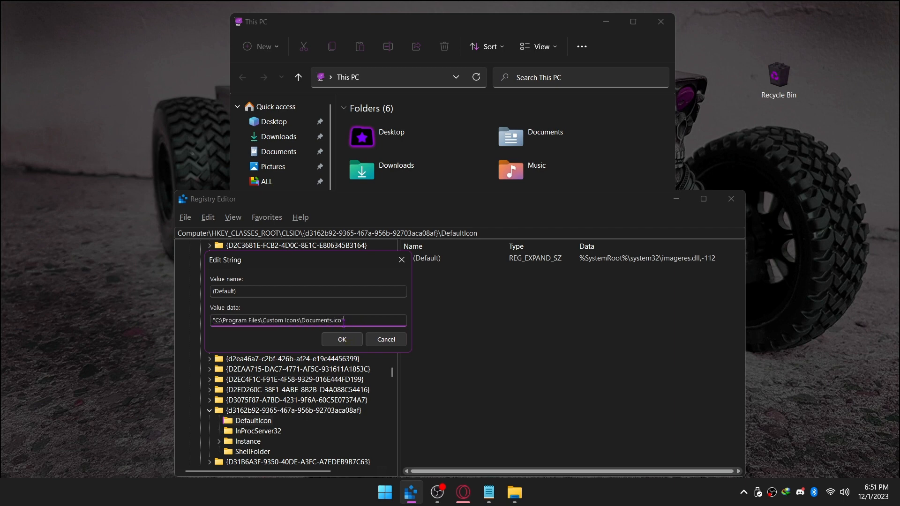
{"action": "left_click", "coordinate": [342, 339]}
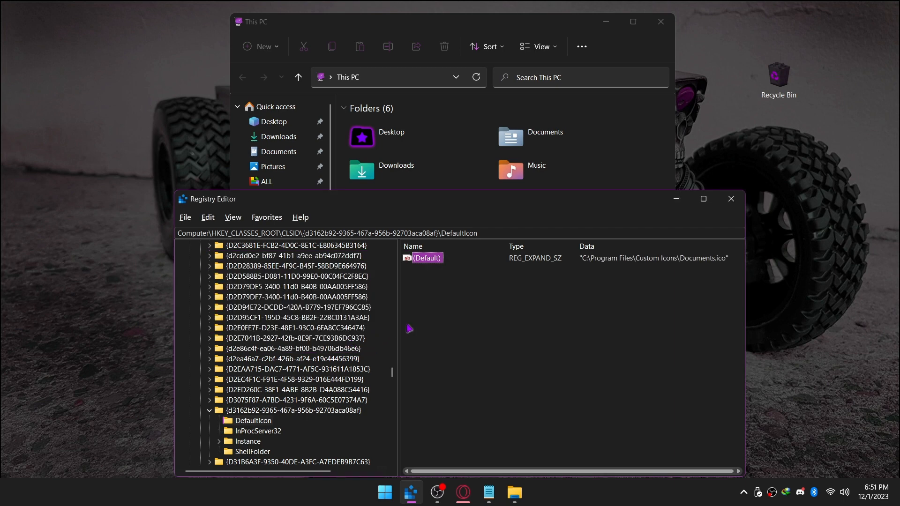
Step: Switch to the This PC window and refresh it to reload the Documents folder's icon
{"action": "left_click", "coordinate": [503, 117]}
{"action": "right_click", "coordinate": [432, 341]}
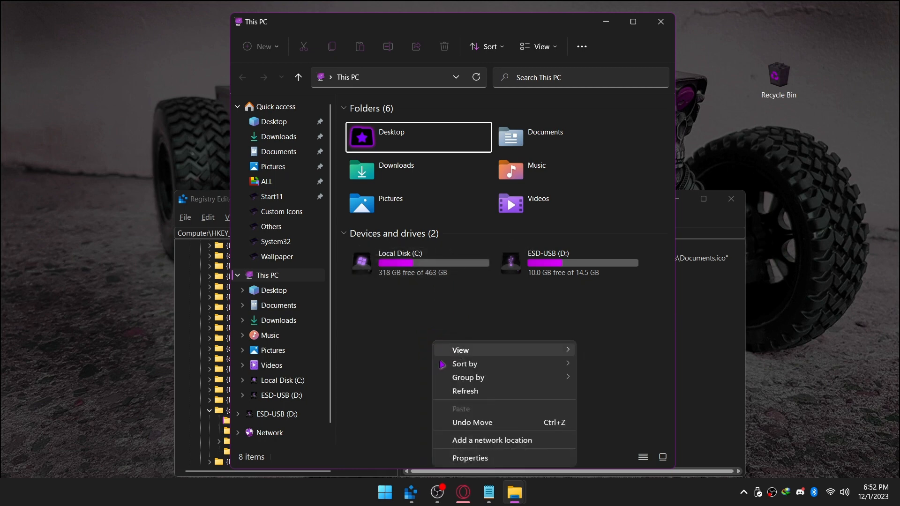
{"action": "left_click", "coordinate": [464, 391]}
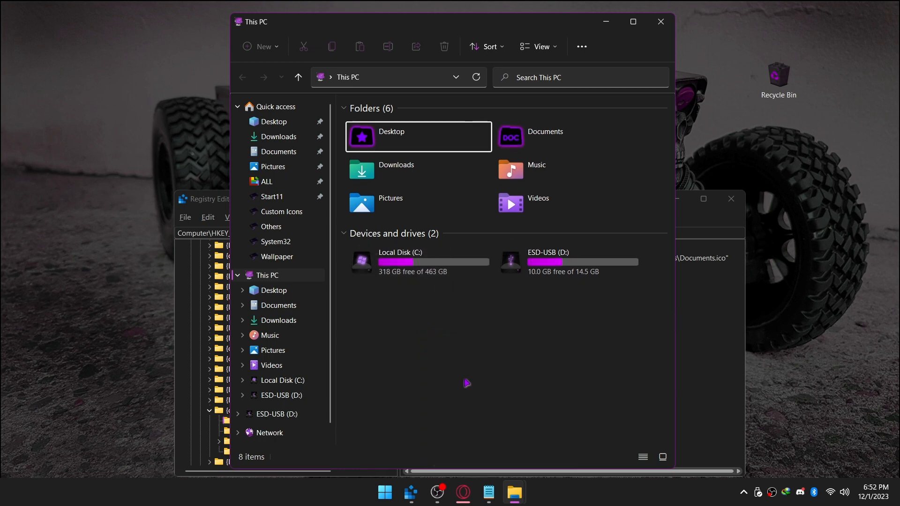
Step: Copy the Downloads folder's registry path from the Drives Icons note
{"action": "left_click", "coordinate": [403, 170]}
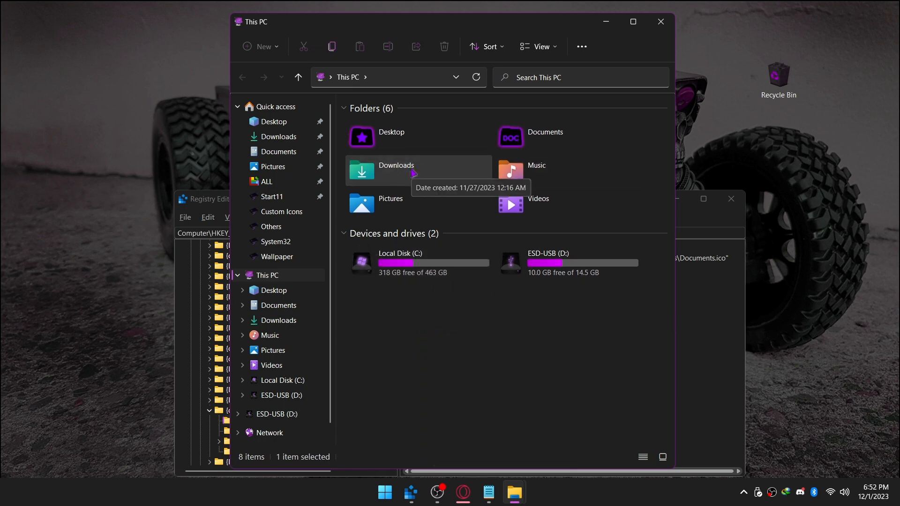
{"action": "mouse_move", "coordinate": [495, 494]}
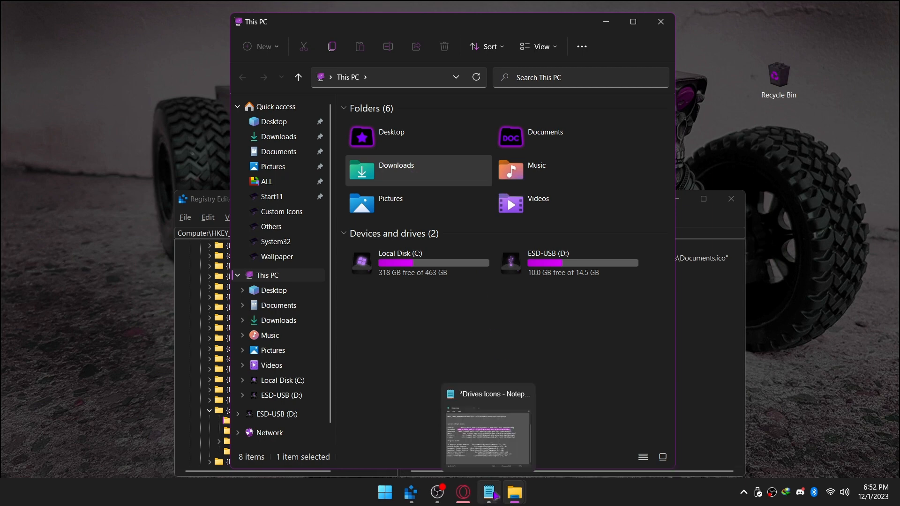
{"action": "left_click", "coordinate": [488, 452]}
{"action": "left_click_drag", "start_coordinate": [388, 260], "coordinate": [678, 260]}
{"action": "right_click", "coordinate": [666, 258]}
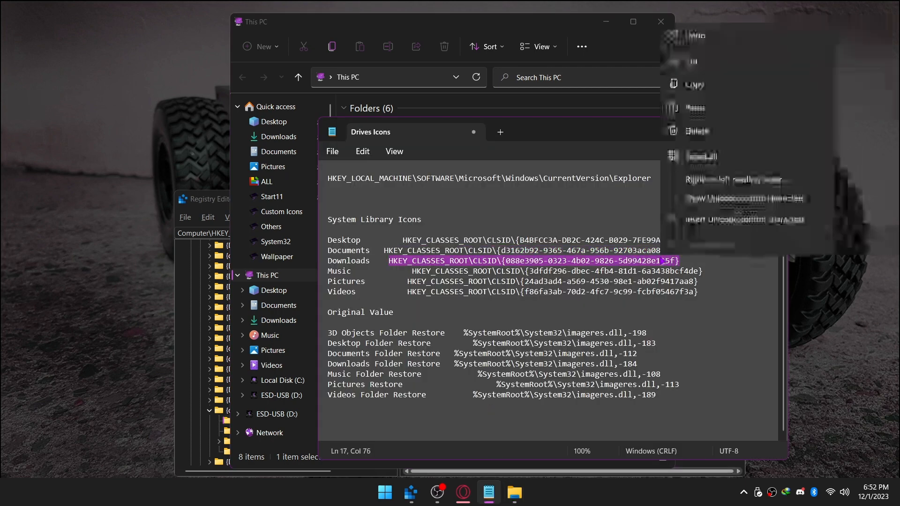
{"action": "left_click", "coordinate": [694, 85]}
{"action": "left_click", "coordinate": [721, 126]}
Step: In Registry Editor, go to HKEY_CLASSES_ROOT\CLSID\{088e3905-0323-4b02-9826-5d99428e115f} and open the advanced security settings of its DefaultIcon key
{"action": "left_click", "coordinate": [679, 236]}
{"action": "key", "text": "ctrl+v"}
{"action": "key", "text": "Return"}
{"action": "left_click", "coordinate": [260, 422]}
{"action": "right_click", "coordinate": [260, 422]}
{"action": "left_click", "coordinate": [348, 419]}
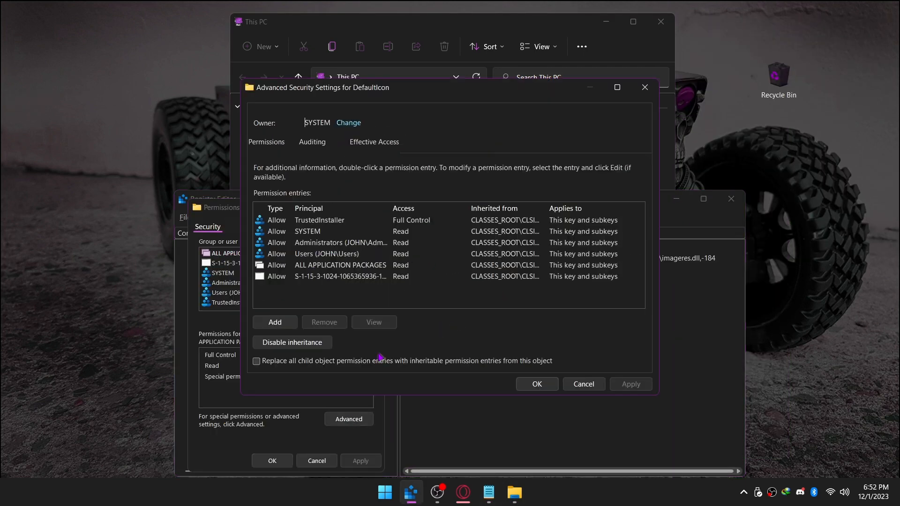
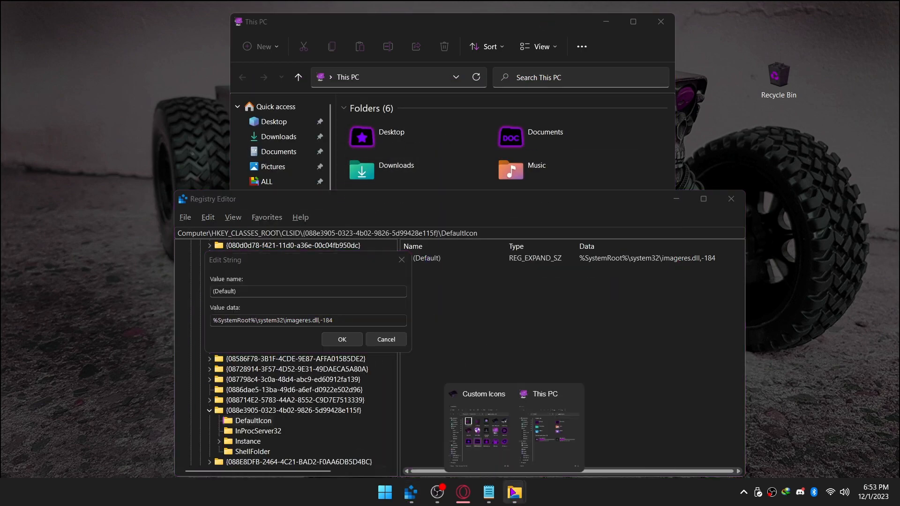
Step: Set the DefaultIcon key's (Default) value to the copied path "C:\Program Files\Custom Icons\Downloads.ico" and refresh This PC
{"action": "left_click", "coordinate": [483, 431]}
{"action": "right_click", "coordinate": [512, 282]}
{"action": "left_click", "coordinate": [554, 132]}
{"action": "left_click", "coordinate": [609, 22]}
{"action": "type", "text": "\"C:\\Program Files\\Custom Icons\\Downloads.ico\""}
{"action": "left_click", "coordinate": [342, 339]}
{"action": "left_click", "coordinate": [576, 155]}
{"action": "left_click", "coordinate": [703, 290]}
Step: Copy the Music folder's registry path from the Drives Icons note and go to HKEY_CLASSES_ROOT\CLSID\{3dfdf296-dbec-4fb4-81d1-6a3438bcf4de} in Registry Editor
{"action": "left_click", "coordinate": [489, 492]}
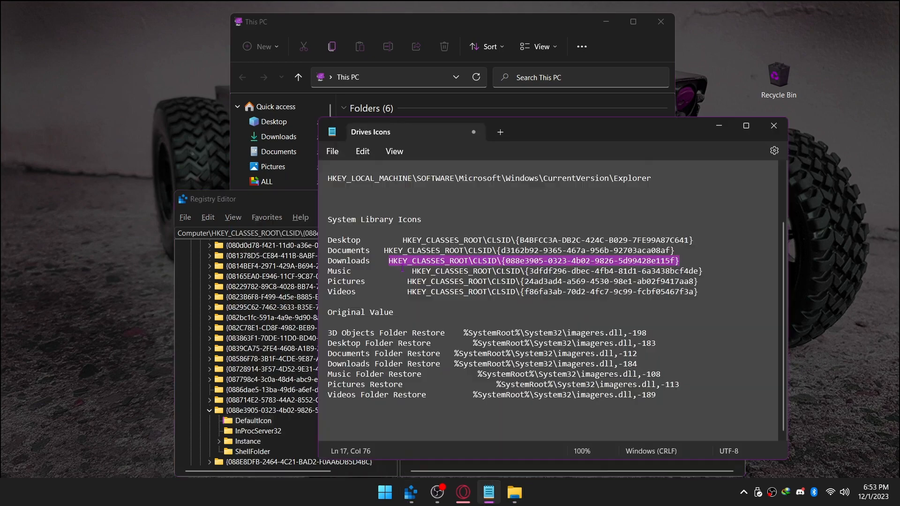
{"action": "left_click_drag", "start_coordinate": [412, 270], "coordinate": [702, 271]}
{"action": "left_click", "coordinate": [718, 125]}
{"action": "left_click", "coordinate": [491, 234]}
{"action": "type", "text": "HKEY_CLASSES_ROOT\\CLSID\\{3dfdf296-dbec-4fb4-81d1-6a3438bcf4de}"}
{"action": "key", "text": "Return"}
Step: Change the owner of the Music folder's DefaultIcon key to Everyone in its advanced security settings
{"action": "left_click", "coordinate": [348, 418]}
{"action": "type", "text": "everyone"}
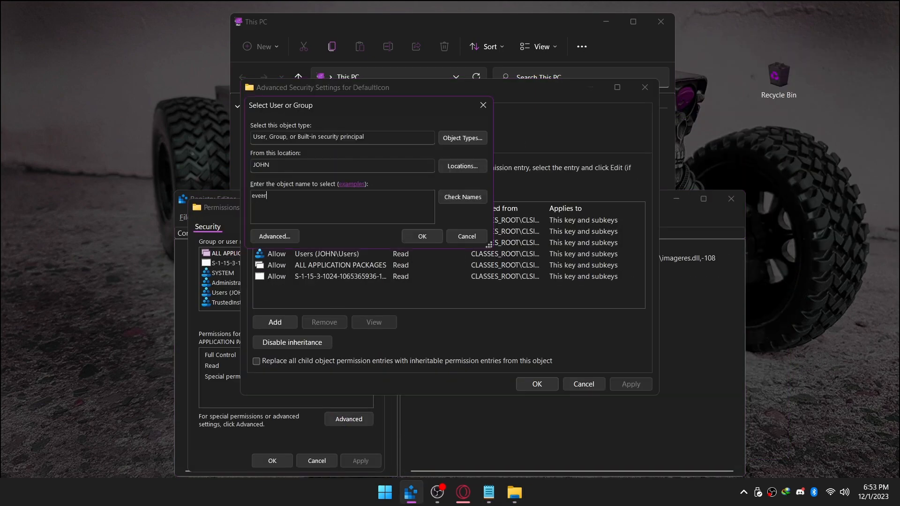
{"action": "left_click", "coordinate": [423, 237]}
{"action": "left_click", "coordinate": [529, 386]}
Step: Add Everyone to the permissions of the Music folder's DefaultIcon key and allow it Full Control
{"action": "left_click", "coordinate": [308, 323]}
{"action": "type", "text": "everyone"}
{"action": "left_click", "coordinate": [370, 355]}
{"action": "left_click", "coordinate": [319, 354]}
{"action": "left_click", "coordinate": [280, 461]}
Step: Set the Music DefaultIcon key's (Default) value to the path copied from Music.ico in the Custom Icons folder and refresh This PC
{"action": "double_click", "coordinate": [427, 258]}
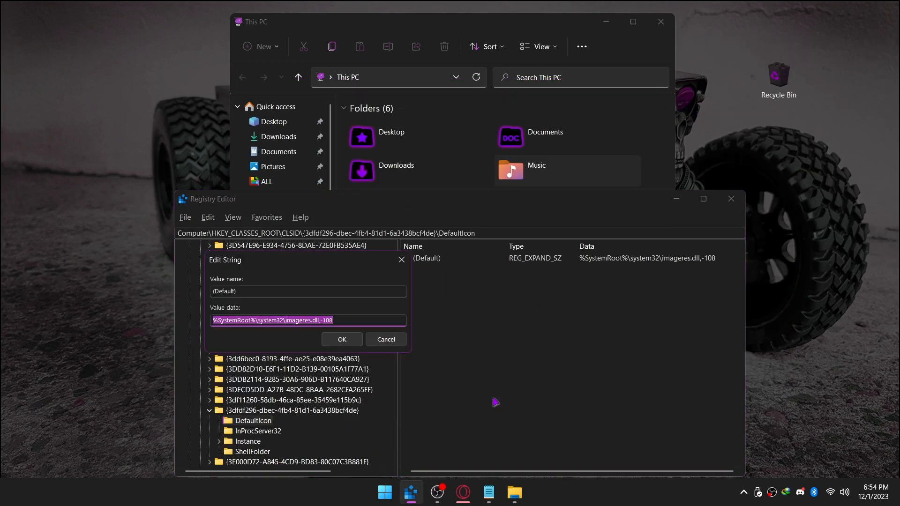
{"action": "left_click", "coordinate": [483, 431]}
{"action": "right_click", "coordinate": [580, 282]}
{"action": "left_click", "coordinate": [621, 134]}
{"action": "left_click", "coordinate": [608, 23]}
{"action": "key", "text": "ctrl+v"}
{"action": "left_click", "coordinate": [342, 340]}
{"action": "left_click", "coordinate": [576, 164]}
{"action": "key", "text": "F5"}
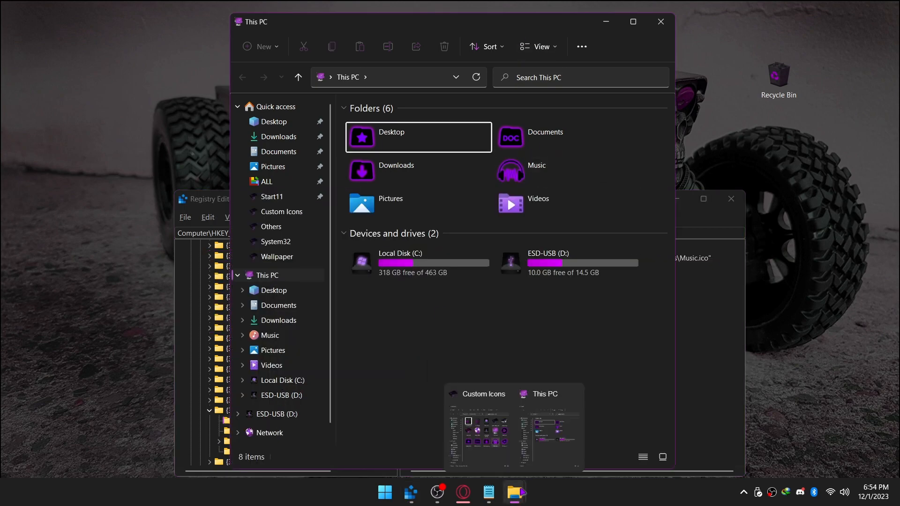
Step: Copy the Pictures folder's registry path from the Drives Icons note and go to HKEY_CLASSES_ROOT\CLSID\{24ad3ad4-a569-4530-98e1-ab02f9417aa8} in Registry Editor
{"action": "left_click", "coordinate": [489, 492]}
{"action": "left_click_drag", "start_coordinate": [408, 282], "coordinate": [699, 281]}
{"action": "key", "text": "ctrl+c"}
{"action": "left_click", "coordinate": [410, 492]}
{"action": "left_click", "coordinate": [492, 233]}
{"action": "key", "text": "ctrl+v"}
{"action": "key", "text": "Return"}
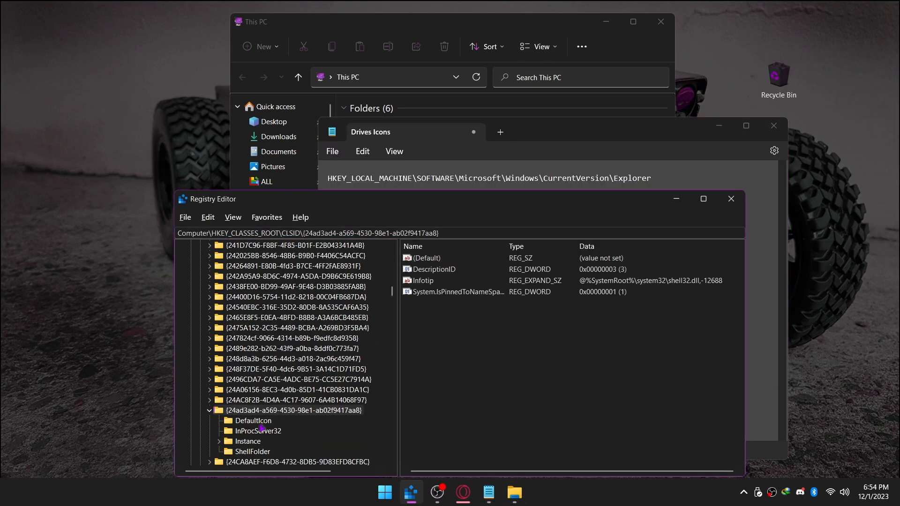
Step: Change the owner of the Pictures folder's DefaultIcon key to Everyone in its advanced security settings
{"action": "right_click", "coordinate": [257, 421]}
{"action": "left_click", "coordinate": [281, 400]}
{"action": "left_click", "coordinate": [349, 418]}
{"action": "left_click", "coordinate": [348, 123]}
{"action": "type", "text": "everyone"}
{"action": "left_click", "coordinate": [422, 237]}
{"action": "left_click", "coordinate": [537, 384]}
Step: Add Everyone to the permission list of the Pictures folder's DefaultIcon key and accept the permissions
{"action": "left_click", "coordinate": [309, 322]}
{"action": "type", "text": "everyone"}
{"action": "left_click", "coordinate": [369, 356]}
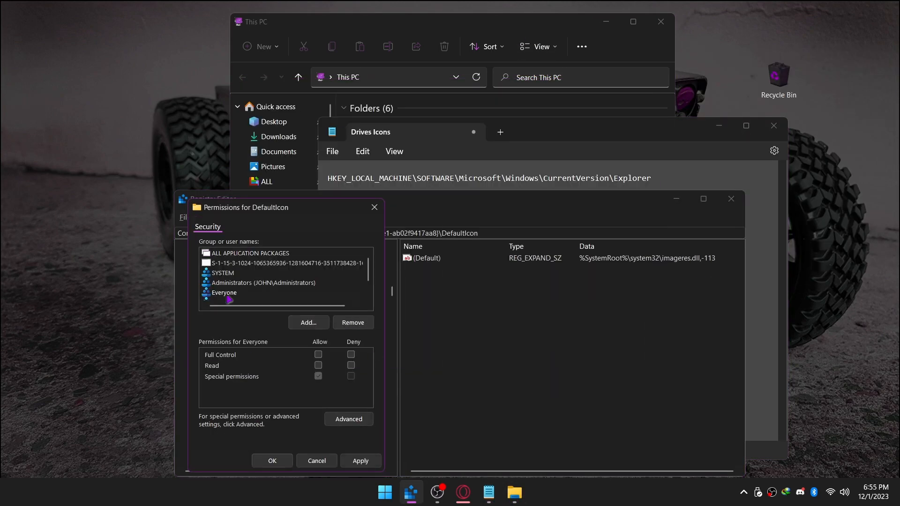
{"action": "left_click", "coordinate": [272, 461]}
Step: Set the Pictures DefaultIcon key's (Default) value to the path copied from Pictures.ico in the Custom Icons folder and refresh This PC
{"action": "double_click", "coordinate": [427, 259]}
{"action": "left_click", "coordinate": [718, 125]}
{"action": "right_click", "coordinate": [640, 290]}
{"action": "left_click", "coordinate": [686, 134]}
{"action": "left_click", "coordinate": [607, 22]}
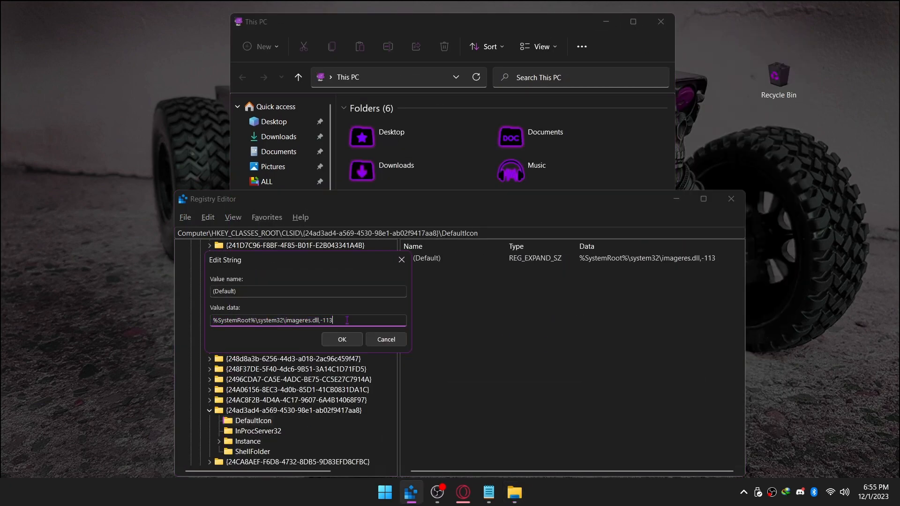
{"action": "key", "text": "ctrl+v"}
{"action": "left_click", "coordinate": [342, 340]}
{"action": "right_click", "coordinate": [425, 328]}
{"action": "left_click", "coordinate": [456, 377]}
Step: Copy the Videos folder's registry path from the Drives Icons note and go to HKEY_CLASSES_ROOT\CLSID\{f86fa3ab-70d2-4fc7-9c99-fcbf05467f3a} in Registry Editor
{"action": "left_click", "coordinate": [489, 492]}
{"action": "left_click", "coordinate": [411, 492]}
{"action": "key", "text": "ctrl+v"}
{"action": "key", "text": "Return"}
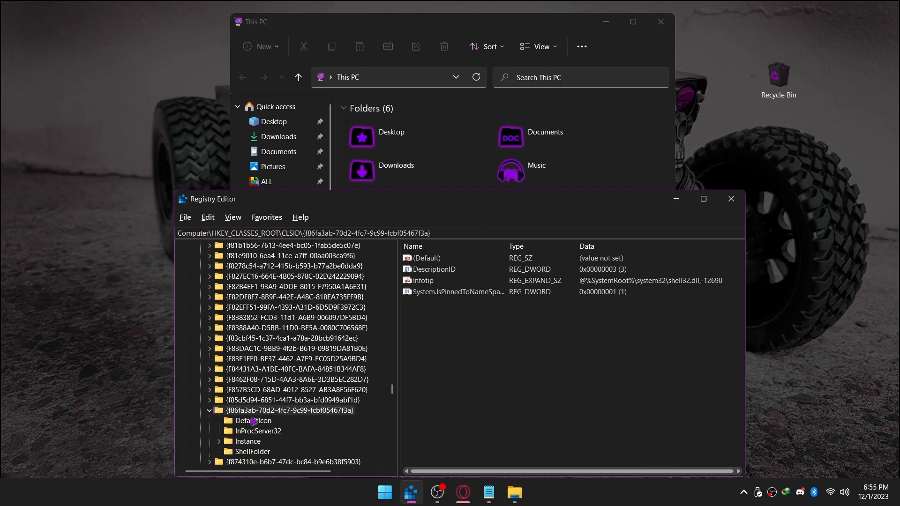
Step: Change the owner of the Videos folder's DefaultIcon key to Everyone in its advanced security settings
{"action": "right_click", "coordinate": [249, 421]}
{"action": "left_click", "coordinate": [281, 401]}
{"action": "left_click", "coordinate": [348, 419]}
{"action": "left_click", "coordinate": [349, 123]}
{"action": "type", "text": "everyone"}
{"action": "left_click", "coordinate": [422, 236]}
{"action": "left_click", "coordinate": [537, 384]}
Step: Add Everyone to the permission list of the Videos folder's DefaultIcon key and accept the permissions
{"action": "left_click", "coordinate": [308, 322]}
{"action": "type", "text": "everyone"}
{"action": "left_click", "coordinate": [369, 356]}
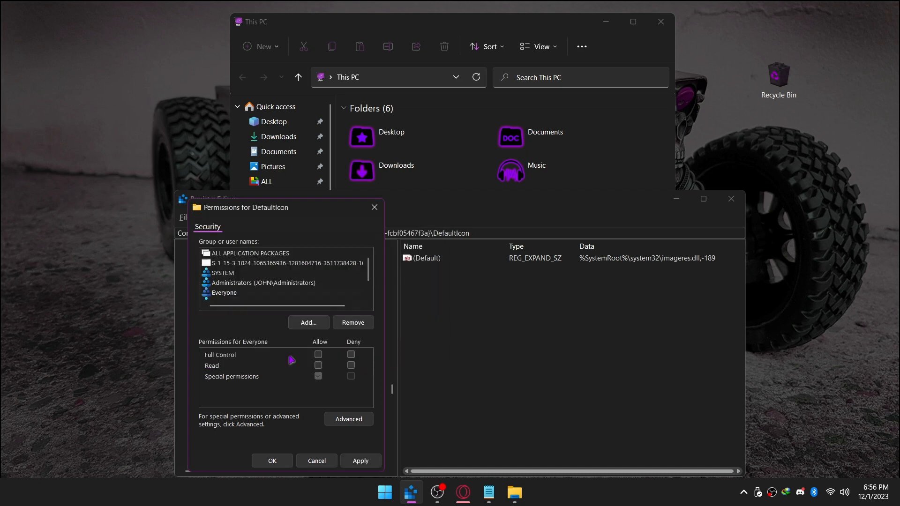
{"action": "left_click", "coordinate": [272, 461]}
Step: Set the Videos DefaultIcon key's (Default) value to the path copied from Videos.ico in the Custom Icons folder and refresh This PC
{"action": "double_click", "coordinate": [436, 259]}
{"action": "left_click", "coordinate": [514, 492]}
{"action": "left_click", "coordinate": [481, 435]}
{"action": "right_click", "coordinate": [645, 197]}
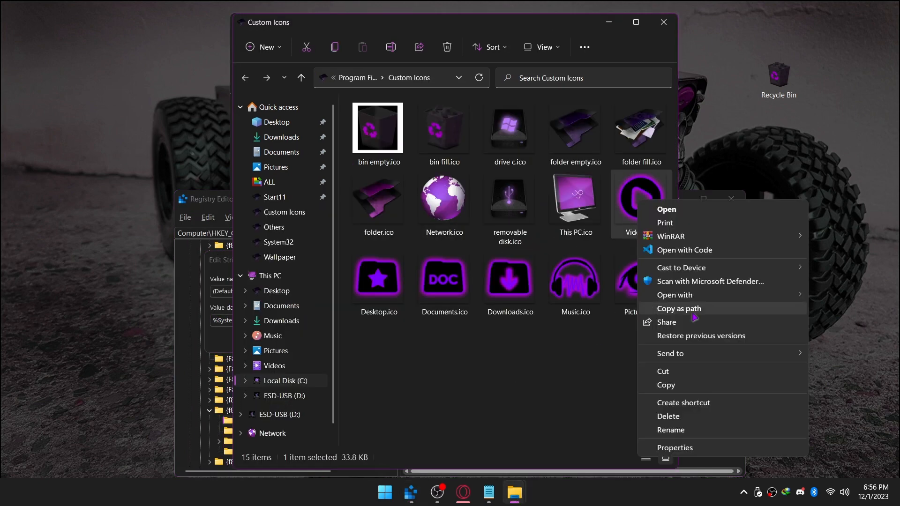
{"action": "left_click", "coordinate": [694, 311]}
{"action": "left_click", "coordinate": [605, 22]}
{"action": "key", "text": "ctrl+v"}
{"action": "left_click", "coordinate": [338, 343]}
{"action": "key", "text": "alt+Tab"}
{"action": "right_click", "coordinate": [490, 348]}
{"action": "left_click", "coordinate": [507, 396]}
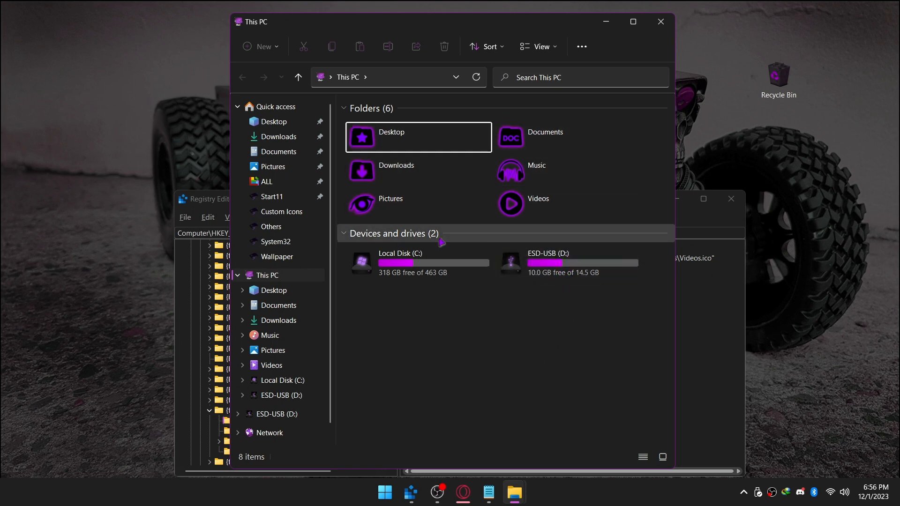
Step: Collapse HKEY_CLASSES_ROOT in Registry Editor, minimize the open windows and refresh the desktop
{"action": "left_click", "coordinate": [606, 21]}
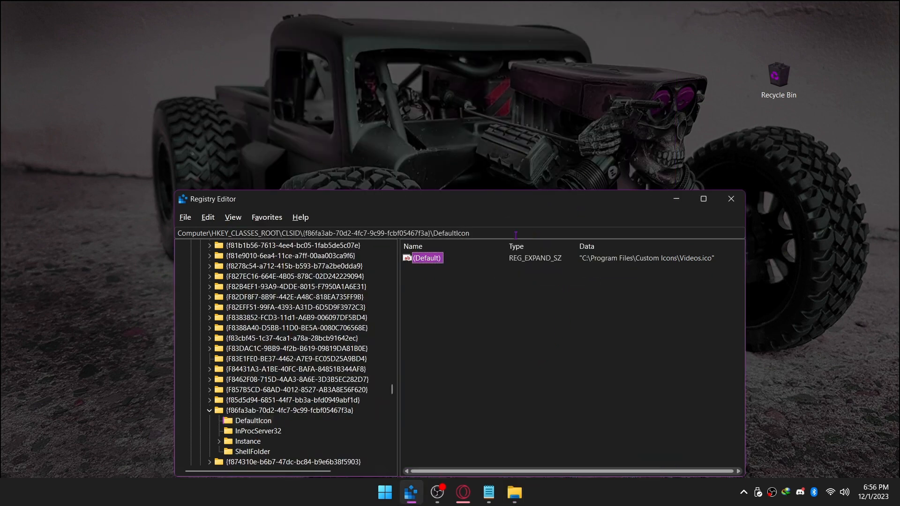
{"action": "scroll", "coordinate": [349, 262], "scroll_direction": "up", "scroll_amount": 20}
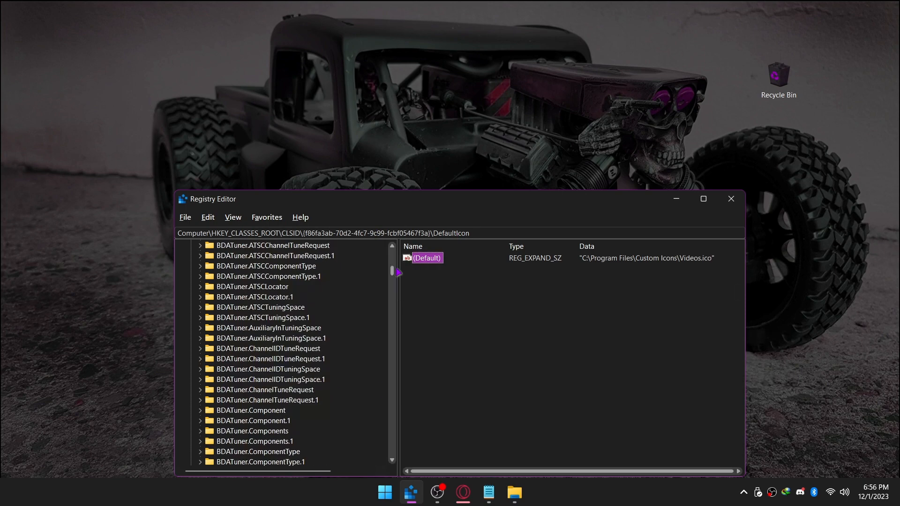
{"action": "left_click", "coordinate": [192, 256]}
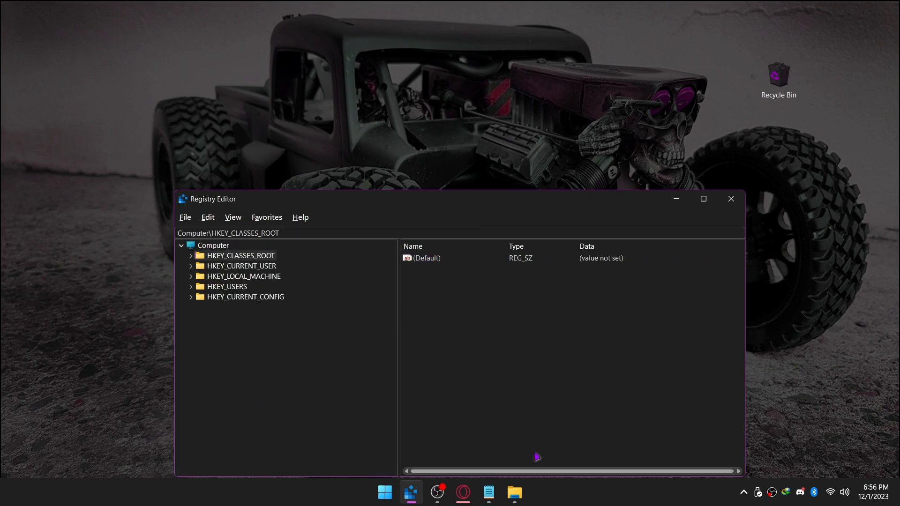
{"action": "left_click", "coordinate": [676, 199]}
{"action": "right_click", "coordinate": [646, 197]}
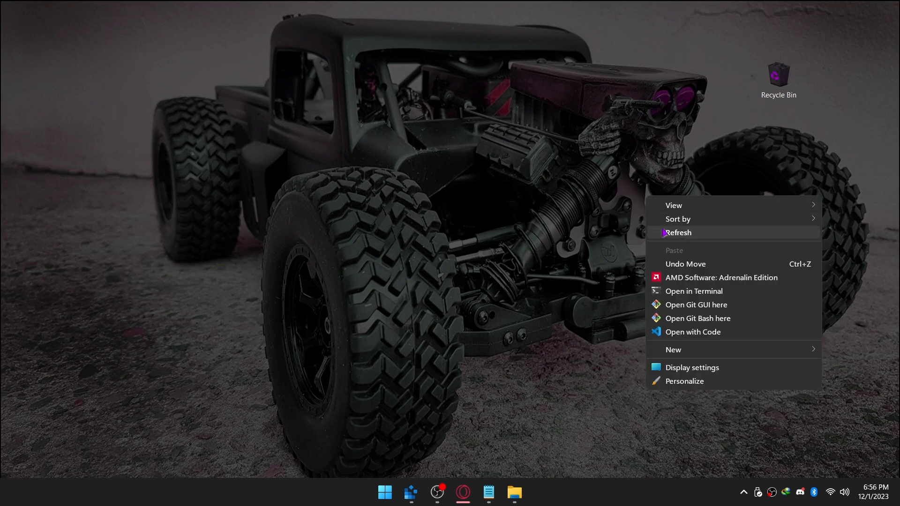
{"action": "left_click", "coordinate": [664, 232]}
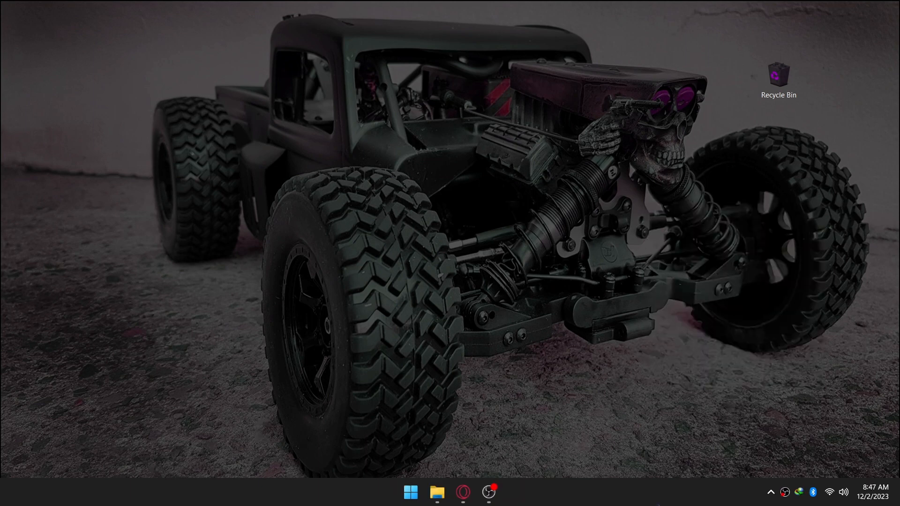
Step: Review the app icons across the Start menu's pages and the replacement PNG icons in the Start Icons folder
{"action": "key", "text": "super"}
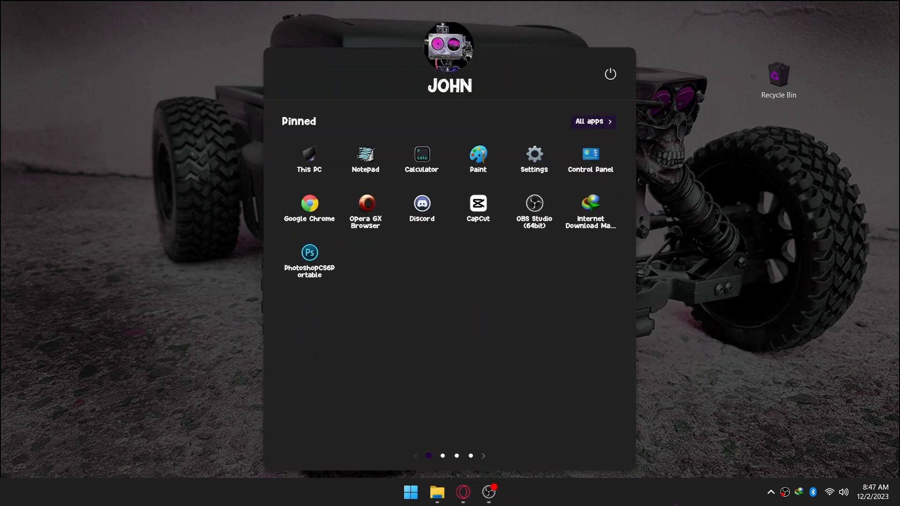
{"action": "scroll", "coordinate": [490, 319], "scroll_direction": "down", "scroll_amount": 1}
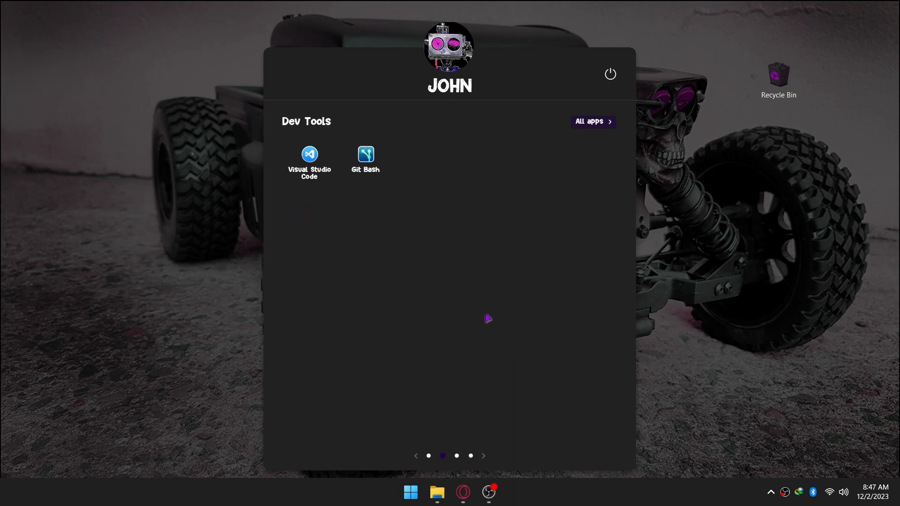
{"action": "scroll", "coordinate": [488, 318], "scroll_direction": "down", "scroll_amount": 1}
{"action": "scroll", "coordinate": [488, 318], "scroll_direction": "up", "scroll_amount": 2}
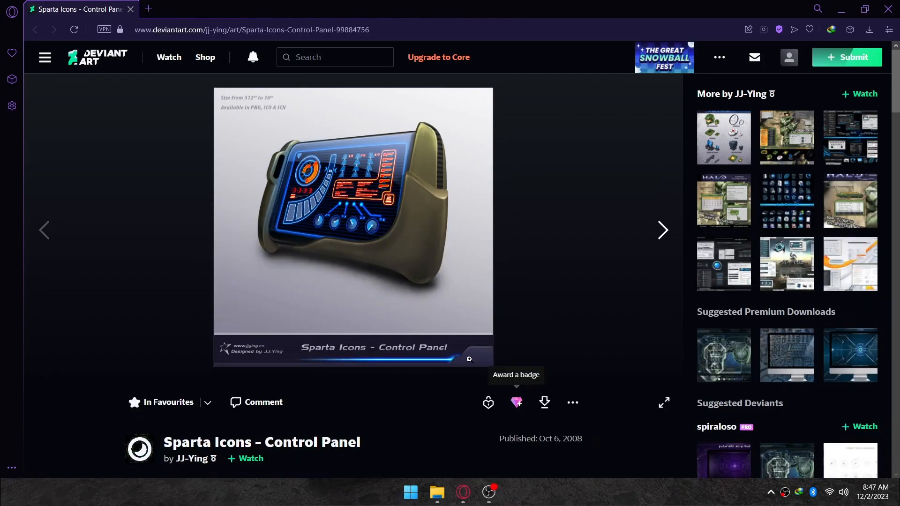
{"action": "left_click", "coordinate": [846, 11]}
{"action": "left_click", "coordinate": [448, 436]}
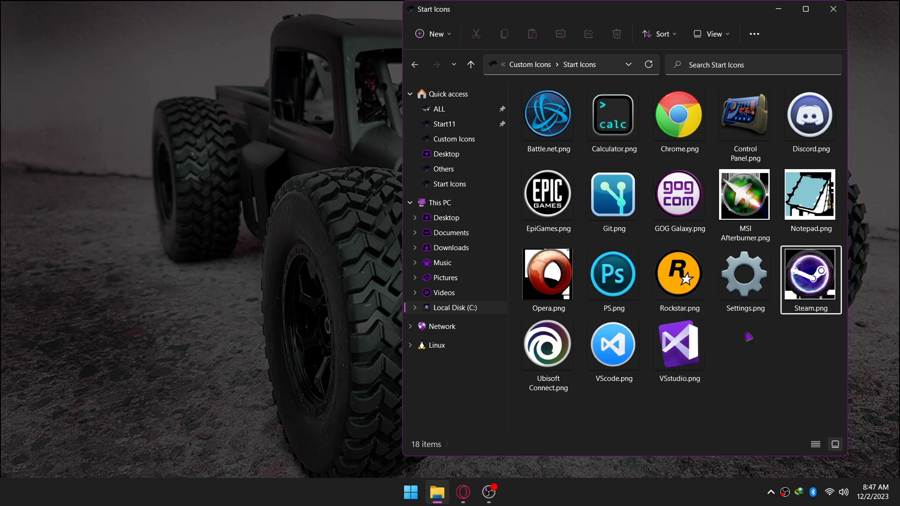
{"action": "left_click", "coordinate": [612, 118]}
{"action": "left_click", "coordinate": [778, 9]}
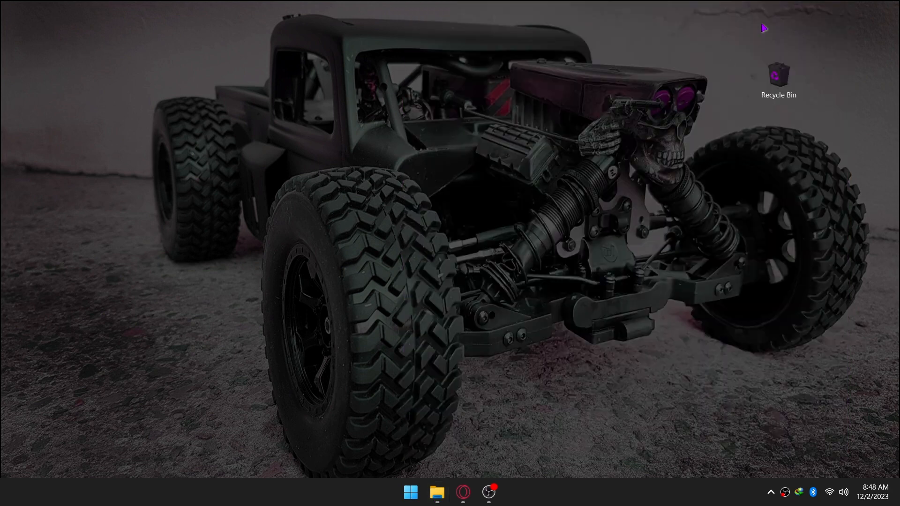
Step: Set Control Panel.png from the Start Icons folder as the custom tile image of Control Panel in the Start menu
{"action": "key", "text": "super"}
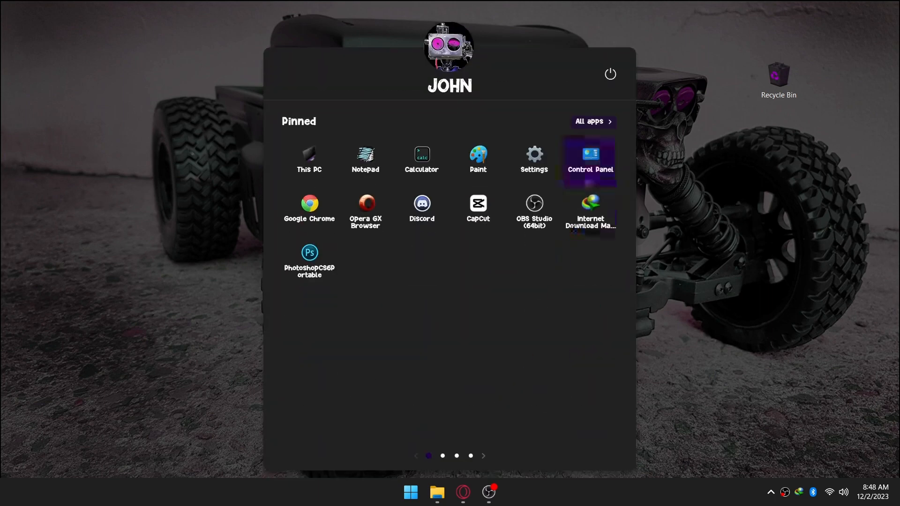
{"action": "right_click", "coordinate": [594, 161]}
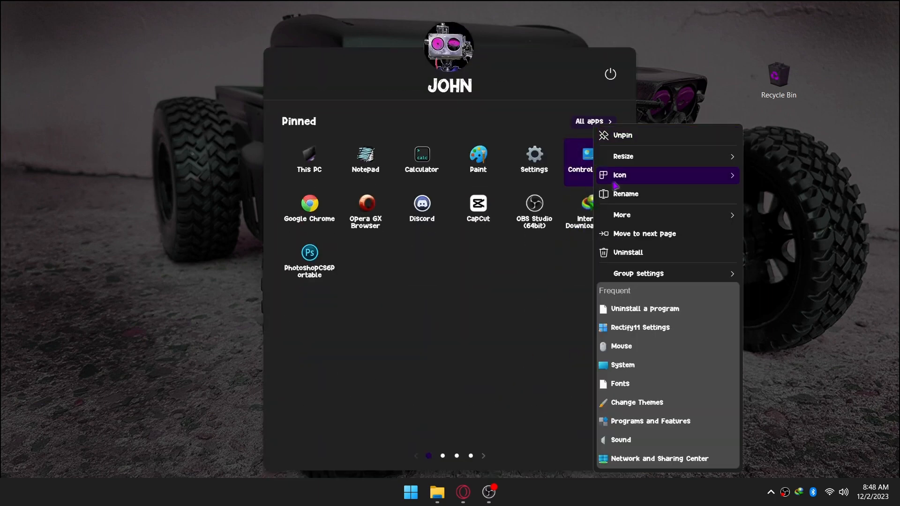
{"action": "mouse_move", "coordinate": [621, 183]}
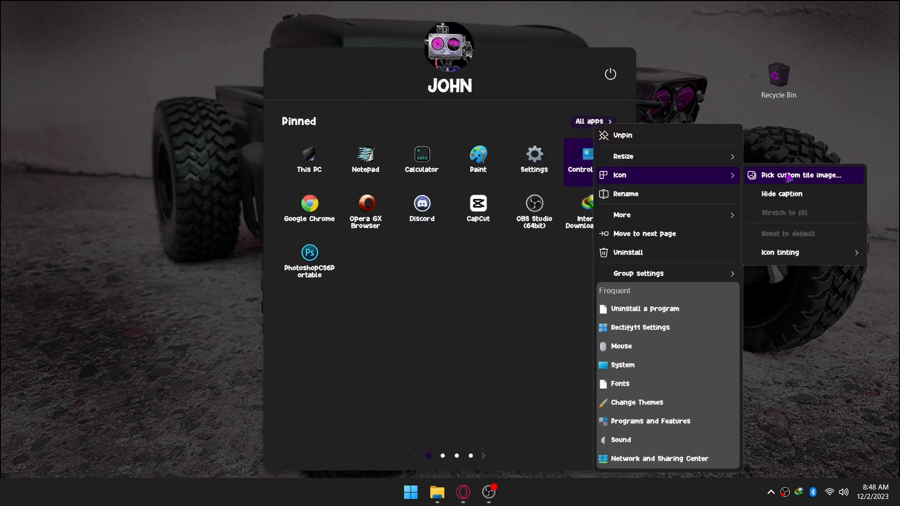
{"action": "left_click", "coordinate": [789, 177]}
{"action": "left_click", "coordinate": [609, 125]}
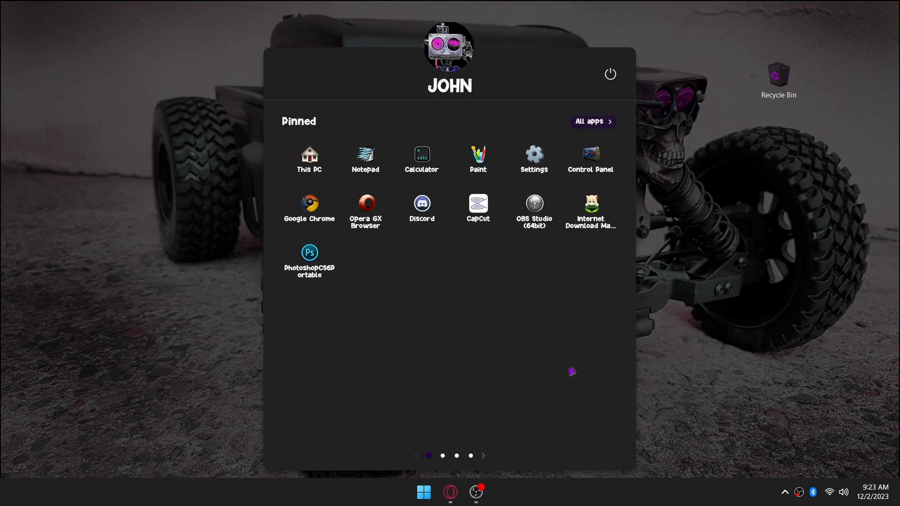
Step: Check the customized app icons on the Start menu's pages, including the Dev Tools page
{"action": "scroll", "coordinate": [572, 371], "scroll_direction": "down", "scroll_amount": 1}
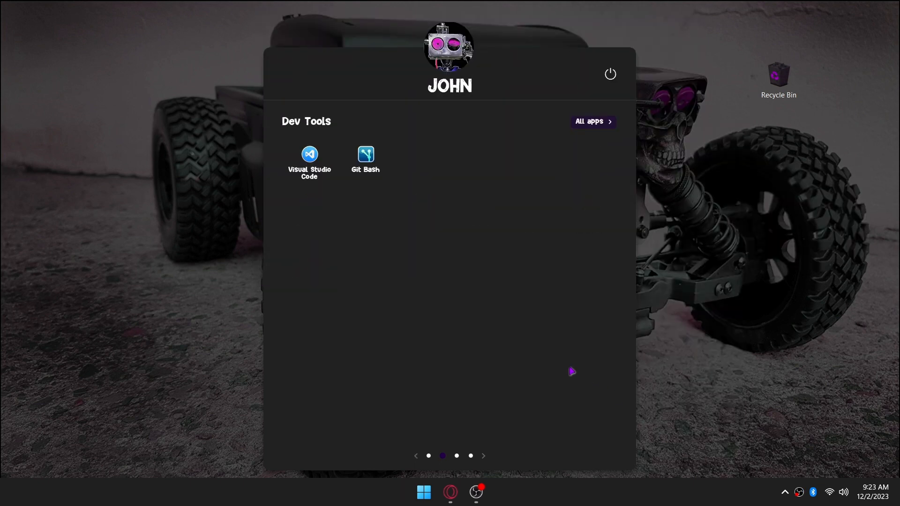